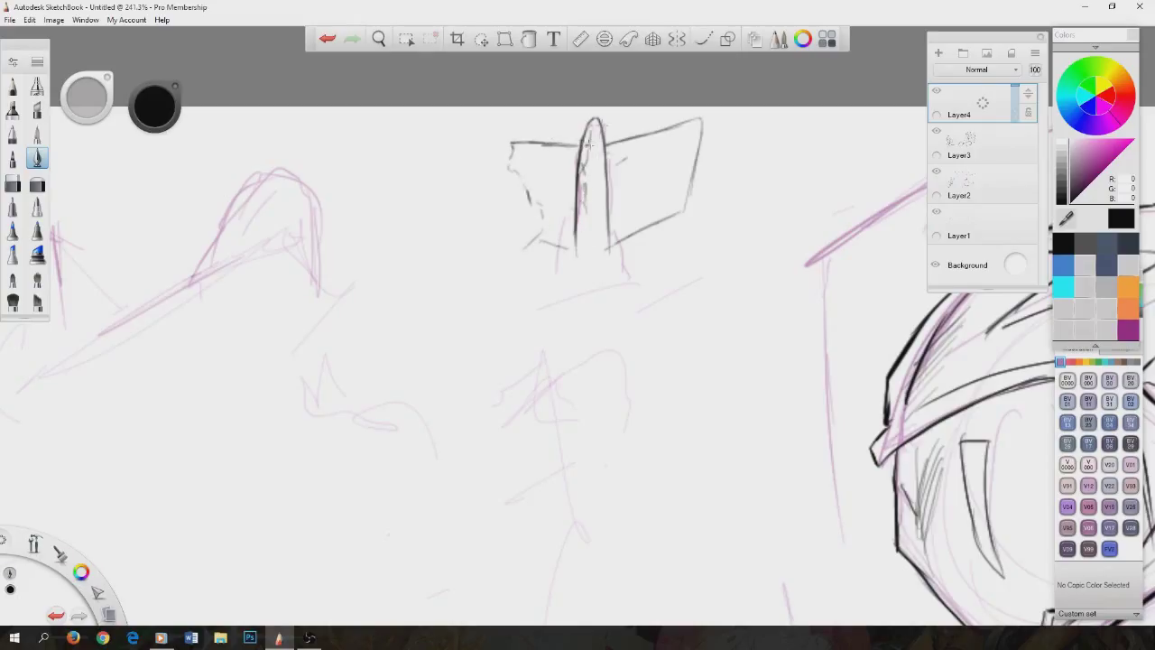
Ink the winged monument in black on Layer4, adding the feather lines, the central column and the rocky base.
left_click_drag(702, 132, 615, 164)
left_click_drag(688, 154, 617, 168)
mouse_move(680, 209)
left_mouse_down()
mouse_move(613, 179)
mouse_move(616, 231)
left_mouse_up()
left_click_drag(518, 148, 567, 166)
left_click_drag(572, 215, 580, 251)
left_click_drag(525, 167, 551, 179)
mouse_move(560, 211)
left_mouse_down()
mouse_move(550, 266)
mouse_move(583, 287)
left_mouse_up()
left_click_drag(619, 253, 655, 292)
left_click_drag(576, 263, 541, 296)
left_click_drag(671, 279, 589, 291)
left_click_drag(607, 294, 514, 317)
Ink the slanted and vertical wall edges behind the large soldier's helmet and the curved ground line beside his gun.
left_click_drag(896, 208, 804, 267)
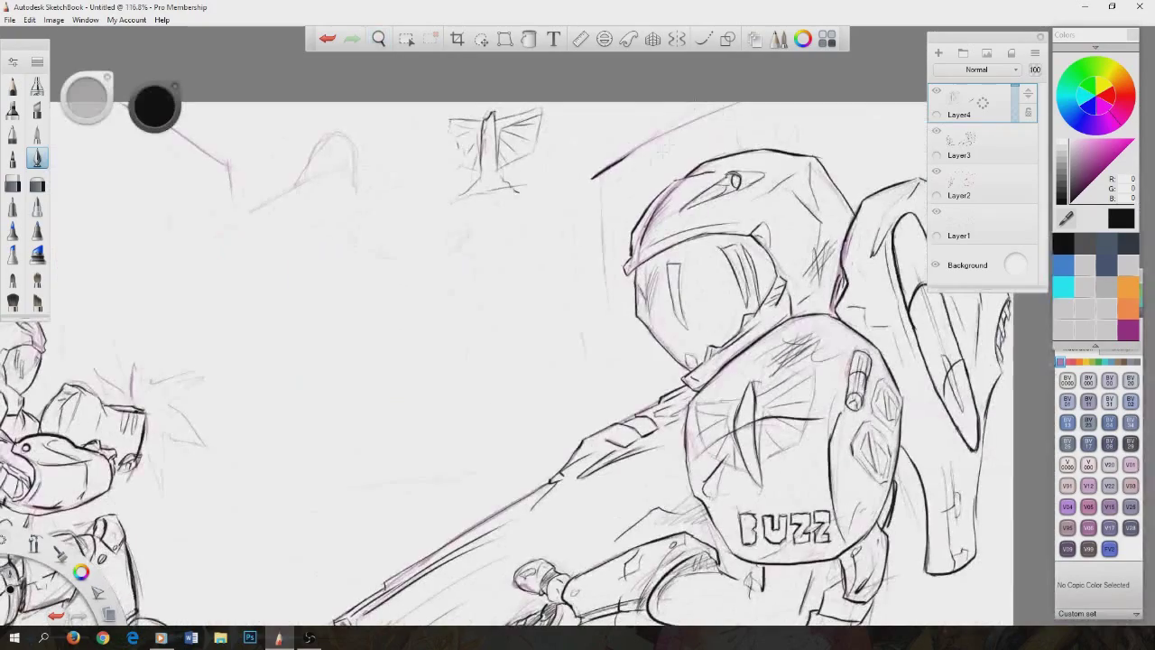
mouse_move(734, 103)
left_mouse_down()
mouse_move(627, 152)
mouse_move(610, 391)
left_mouse_up()
mouse_move(553, 343)
left_mouse_down()
mouse_move(761, 412)
mouse_move(695, 334)
mouse_move(799, 307)
left_mouse_up()
Sketch the creature's horned head and shoulders in purple on Layer1, between the two soldiers.
left_click(972, 186)
left_click(1128, 329)
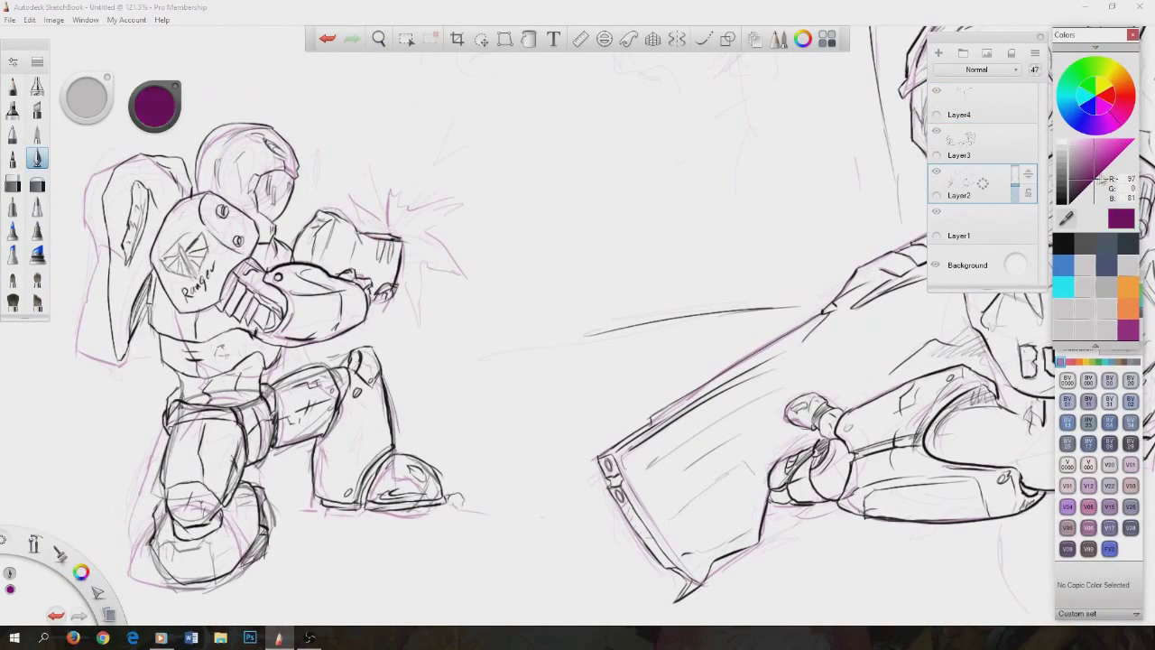
left_click(959, 235)
left_click_drag(583, 122, 652, 162)
left_click_drag(578, 361, 505, 452)
left_click_drag(588, 263, 599, 208)
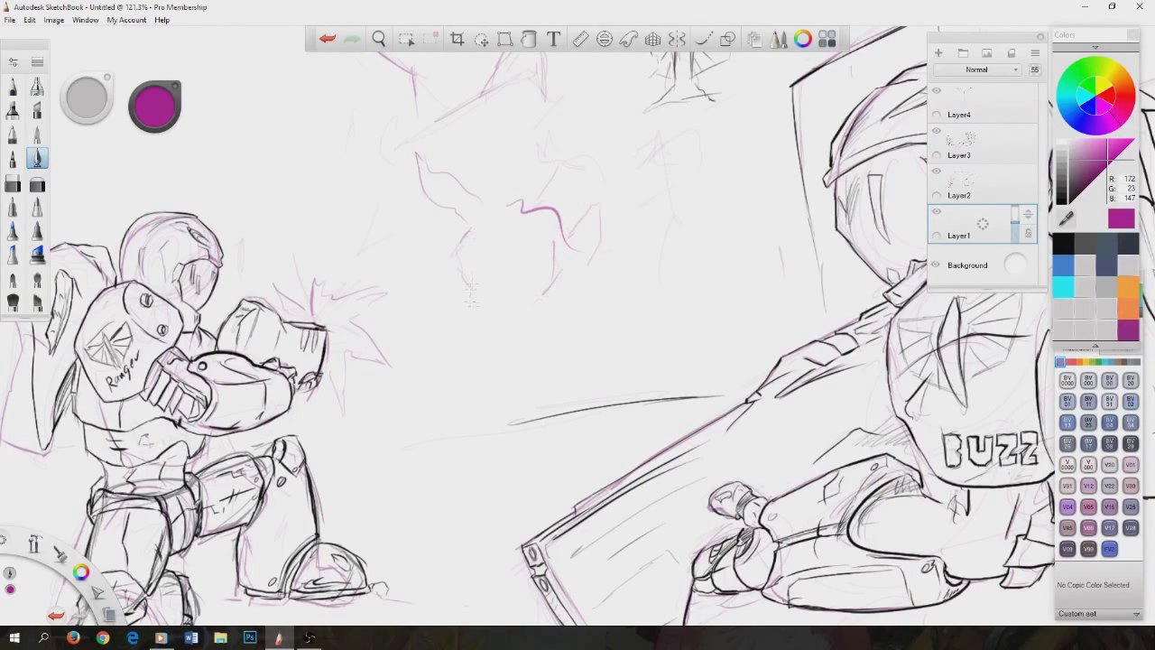
left_click_drag(594, 263, 632, 278)
left_click_drag(568, 287, 594, 323)
left_click_drag(635, 291, 650, 351)
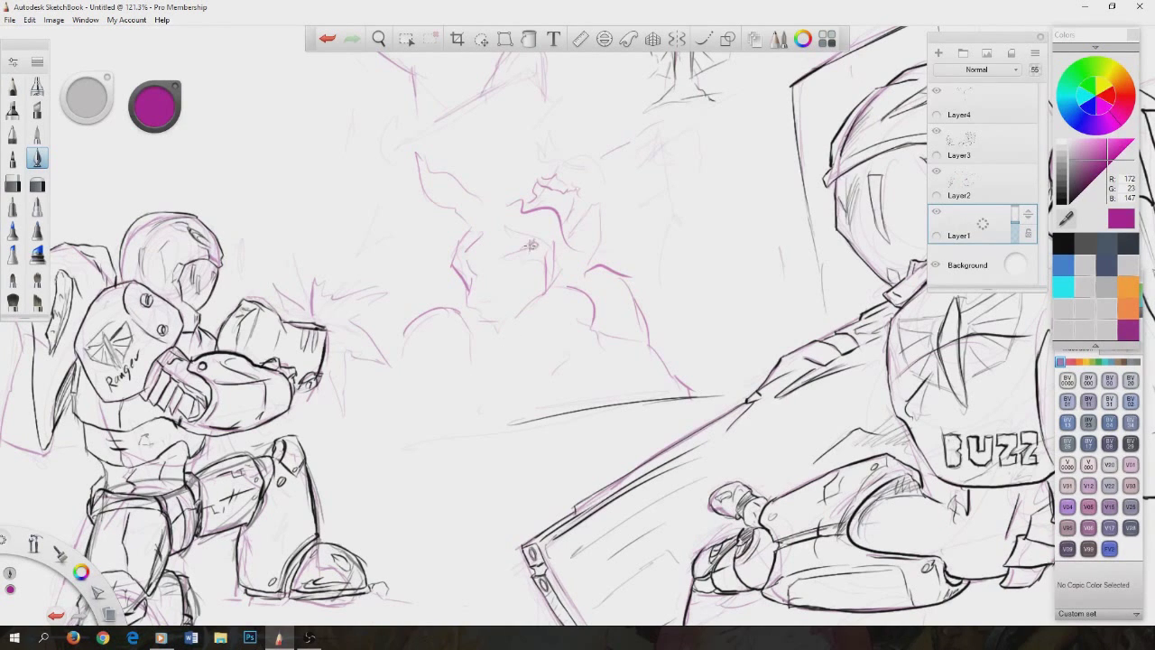
mouse_move(469, 267)
left_mouse_down()
mouse_move(458, 350)
mouse_move(502, 313)
left_mouse_up()
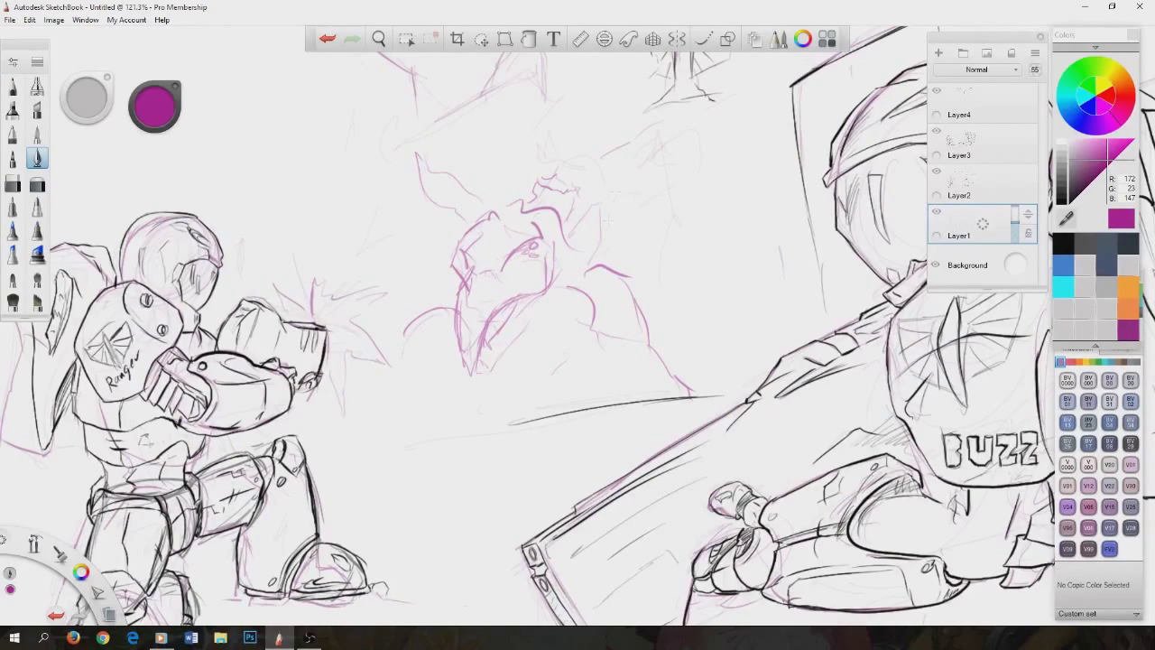
Sketch the creature's raised wing and the rock wall beside the large soldier in purple.
left_click_drag(629, 183, 679, 244)
left_click_drag(619, 361, 627, 352)
left_click_drag(526, 192, 713, 115)
left_click_drag(584, 176, 588, 437)
left_click_drag(535, 362, 752, 311)
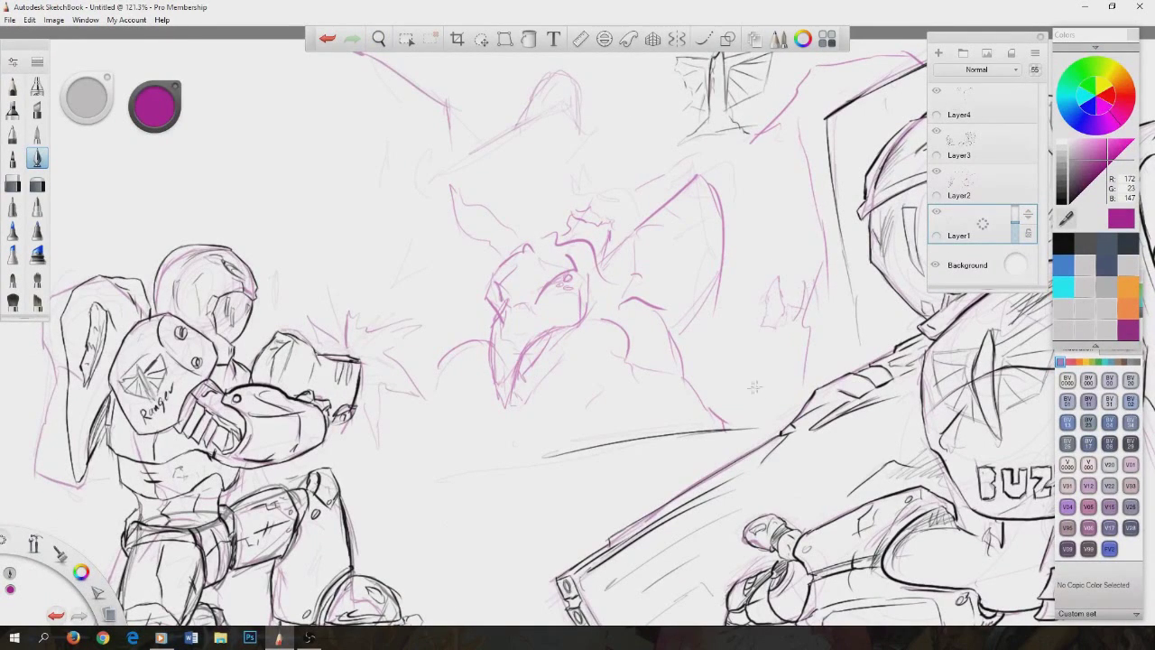
Sketch the far cliff's edge and the flying ship above the creature in purple.
left_click_drag(776, 165, 411, 181)
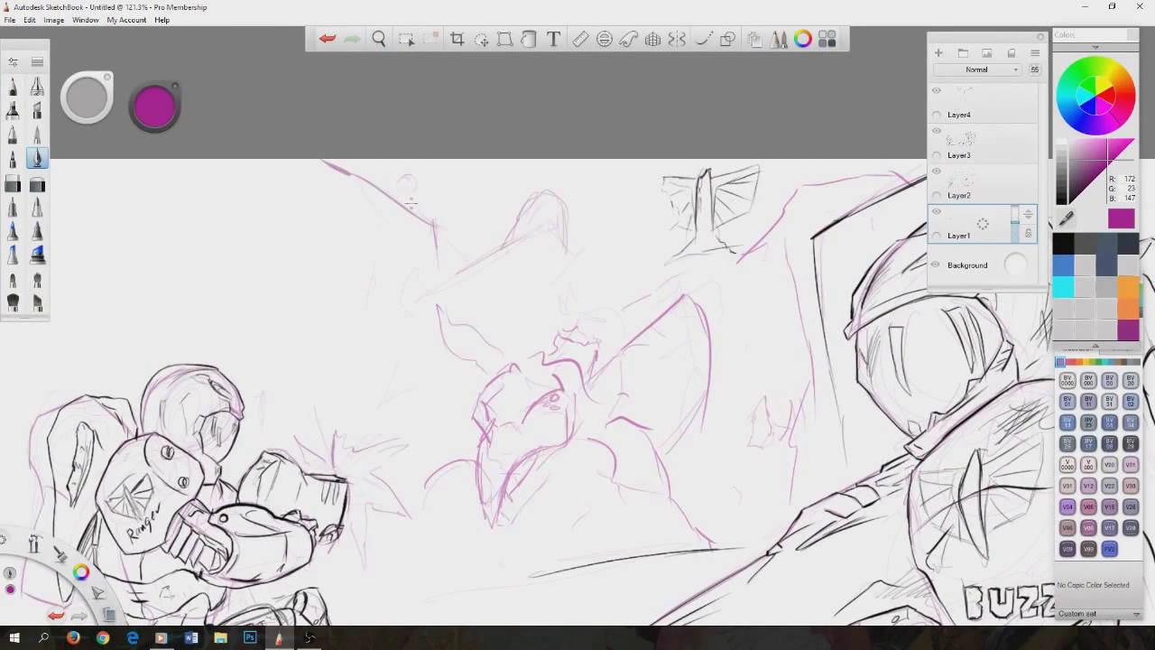
left_click_drag(432, 227, 437, 300)
mouse_move(554, 190)
left_mouse_down()
mouse_move(475, 195)
mouse_move(505, 173)
left_mouse_up()
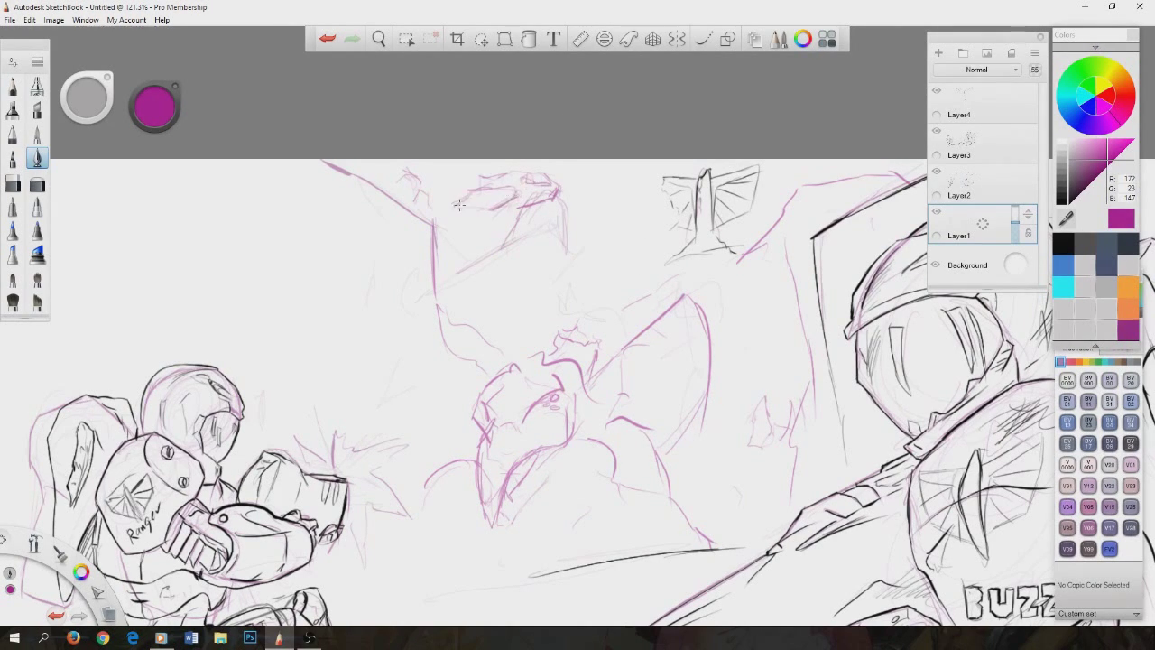
left_click(309, 637)
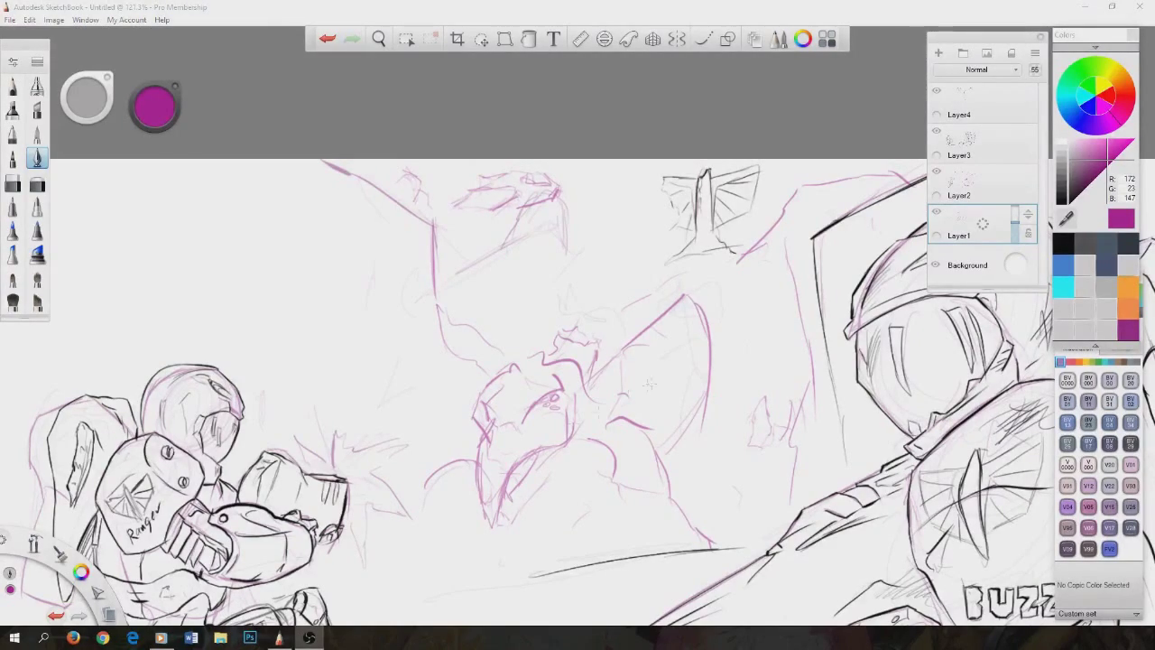
Rework the creature's mouth in purple as open jaws with long fangs.
left_click_drag(489, 459, 493, 237)
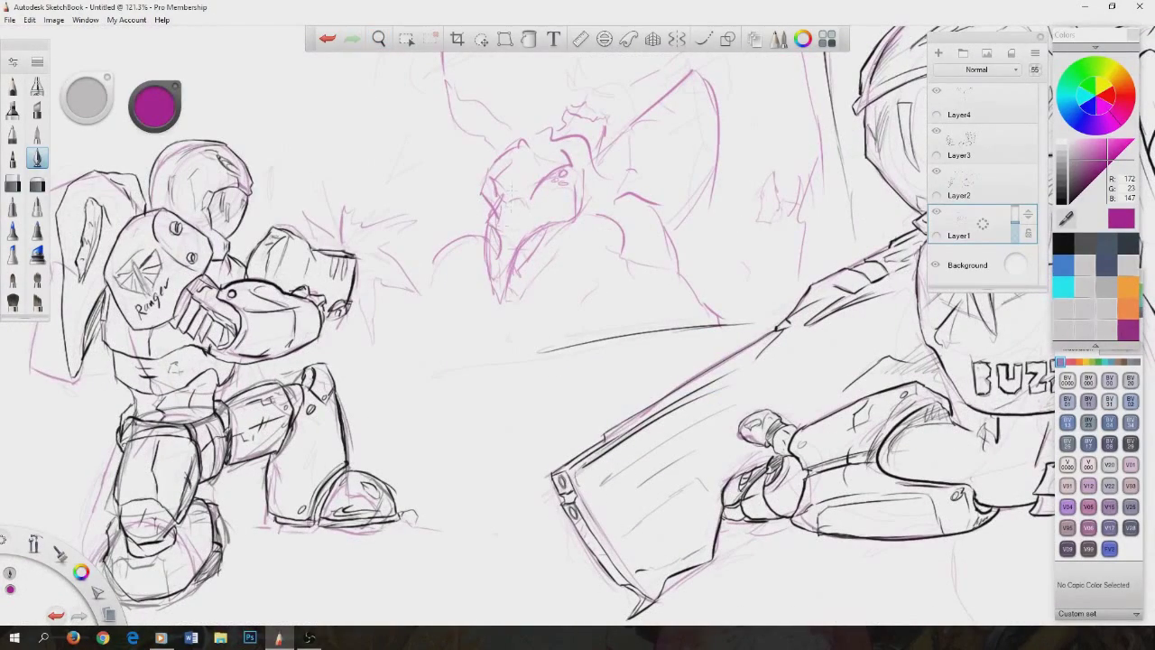
mouse_move(492, 236)
left_mouse_down()
mouse_move(547, 222)
mouse_move(498, 265)
left_mouse_up()
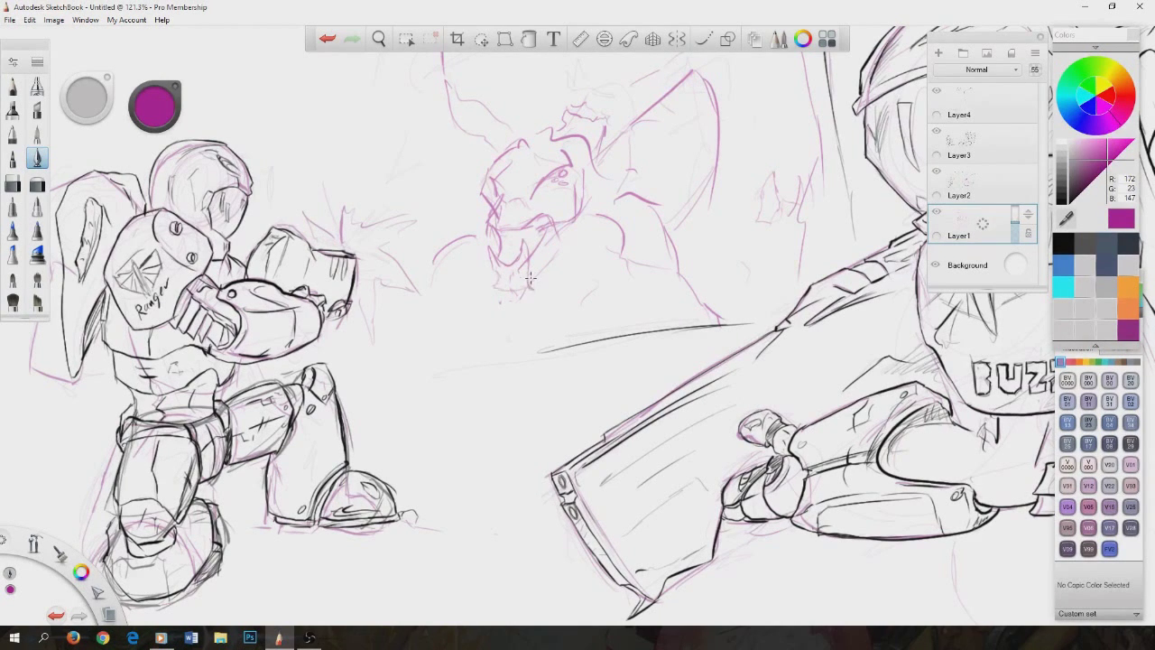
left_click_drag(521, 259, 553, 209)
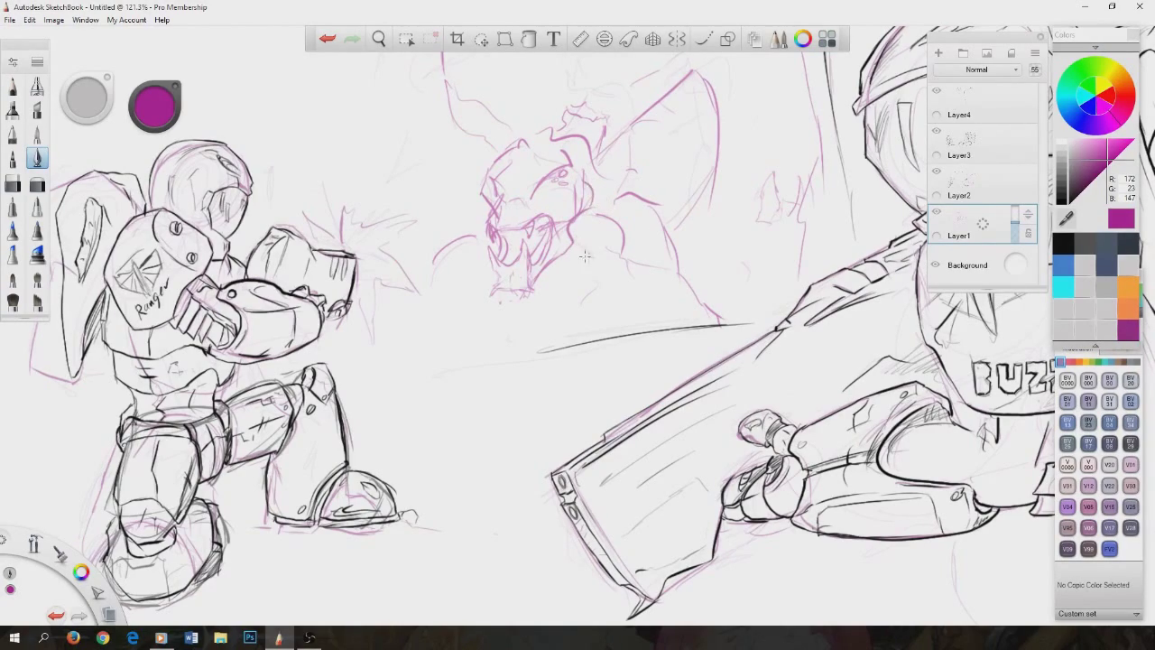
Strengthen the purple sketch of the cliff edge behind the small soldier and of the flying ship.
left_click_drag(585, 256, 477, 329)
left_click_drag(330, 167, 311, 334)
left_click_drag(298, 85, 329, 152)
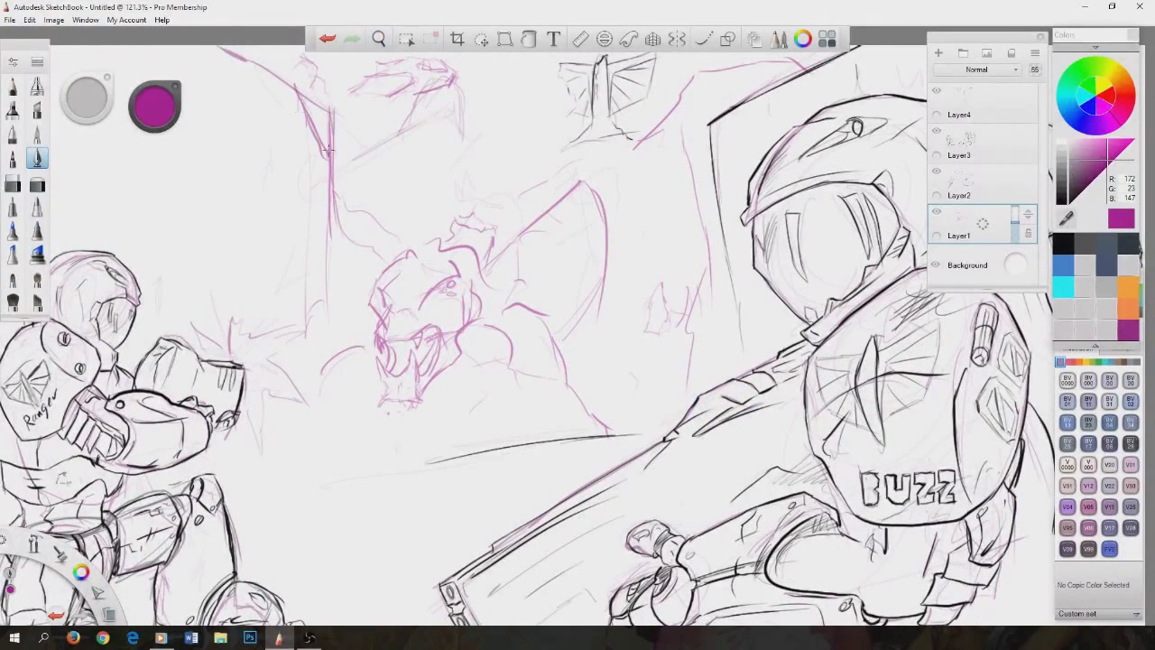
mouse_move(250, 63)
left_mouse_down()
mouse_move(293, 110)
mouse_move(404, 91)
left_mouse_up()
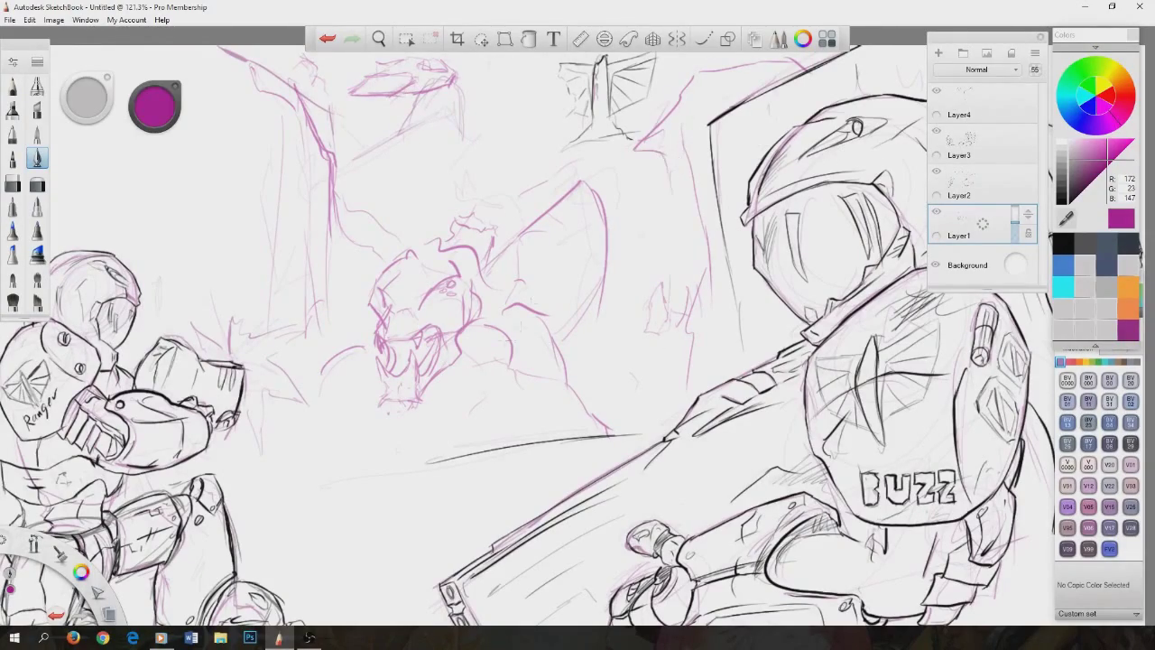
Ink the creature's eye ridge, snout and lower jaw on Layer4 with Copic 110 Special Black.
scroll(554, 270, "down", 3)
left_click(960, 104)
left_click(1131, 486)
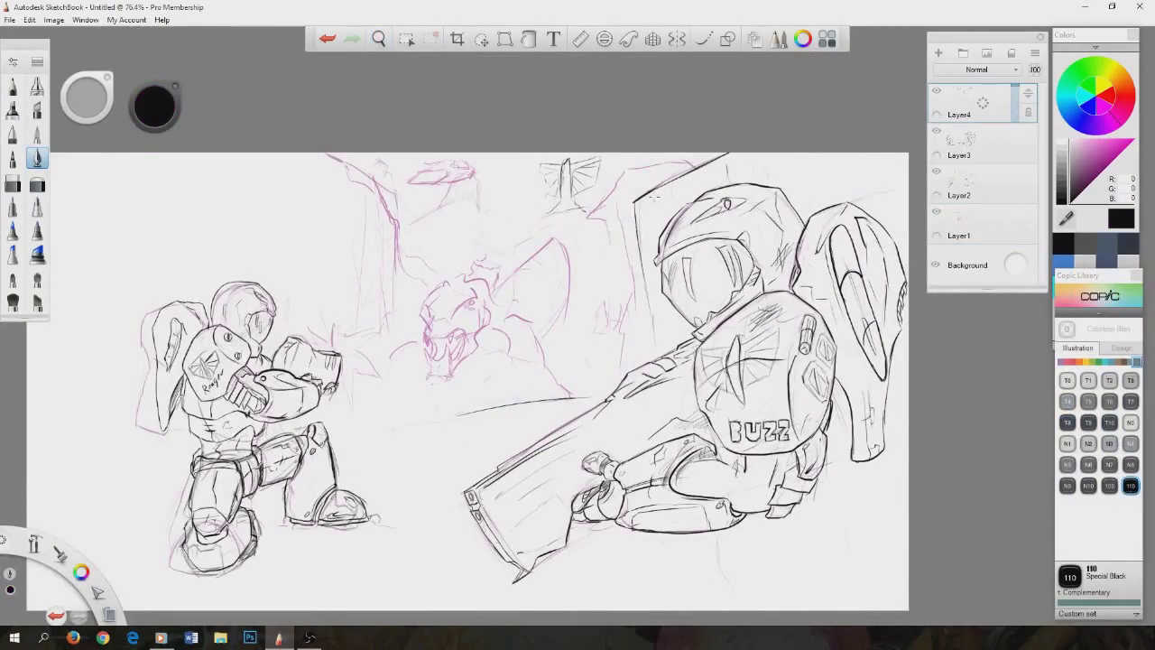
scroll(653, 197, "up", 6)
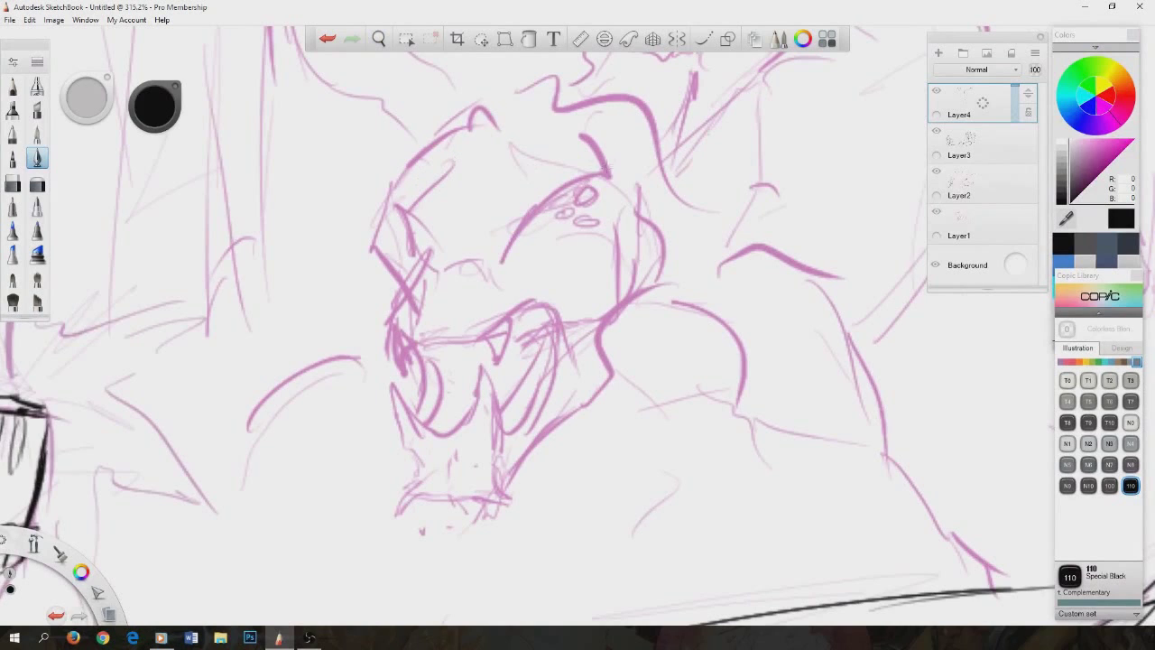
left_click_drag(596, 174, 515, 237)
mouse_move(606, 168)
left_mouse_down()
mouse_move(610, 222)
mouse_move(514, 280)
left_mouse_up()
left_click_drag(541, 217, 523, 262)
mouse_move(433, 275)
left_mouse_down()
mouse_move(499, 300)
mouse_move(481, 332)
mouse_move(511, 315)
mouse_move(502, 364)
mouse_move(538, 301)
mouse_move(560, 327)
left_mouse_up()
mouse_move(470, 421)
left_mouse_down()
mouse_move(479, 366)
mouse_move(428, 431)
mouse_move(400, 381)
mouse_move(397, 442)
mouse_move(462, 422)
mouse_move(510, 466)
mouse_move(497, 461)
left_mouse_up()
left_click_drag(418, 464, 413, 490)
left_click_drag(491, 495, 503, 520)
mouse_move(431, 498)
left_mouse_down()
mouse_move(420, 511)
mouse_move(484, 493)
left_mouse_up()
mouse_move(456, 451)
left_mouse_down()
mouse_move(505, 471)
mouse_move(629, 353)
mouse_move(528, 398)
left_mouse_up()
mouse_move(555, 287)
left_mouse_down()
mouse_move(584, 327)
mouse_move(556, 281)
mouse_move(569, 403)
left_mouse_up()
left_click_drag(603, 367, 576, 395)
Ink the horn above the creature's eye and the curved cheek frill behind its jaw in black.
left_click_drag(573, 270, 613, 258)
mouse_move(628, 186)
left_mouse_down()
mouse_move(617, 263)
mouse_move(601, 260)
left_mouse_up()
left_click_drag(574, 238, 522, 296)
mouse_move(574, 180)
left_mouse_down()
mouse_move(571, 135)
mouse_move(587, 176)
left_mouse_up()
left_click_drag(581, 128, 626, 177)
mouse_move(632, 197)
left_mouse_down()
mouse_move(647, 222)
mouse_move(612, 312)
left_mouse_up()
left_click_drag(641, 227, 623, 303)
left_click_drag(625, 258, 606, 312)
mouse_move(621, 256)
left_mouse_down()
mouse_move(596, 262)
mouse_move(599, 278)
left_mouse_up()
left_click_drag(600, 267, 568, 289)
Ink the fangs and the inside of the creature's open mouth in black.
left_click_drag(430, 345, 475, 340)
mouse_move(417, 348)
left_mouse_down()
mouse_move(397, 325)
mouse_move(394, 375)
left_mouse_up()
mouse_move(413, 332)
left_mouse_down()
mouse_move(436, 350)
mouse_move(445, 386)
left_mouse_up()
left_click_drag(533, 379, 510, 417)
left_click_drag(551, 355, 529, 403)
left_click_drag(541, 305, 536, 323)
left_click_drag(460, 404, 467, 354)
left_click_drag(459, 345, 433, 404)
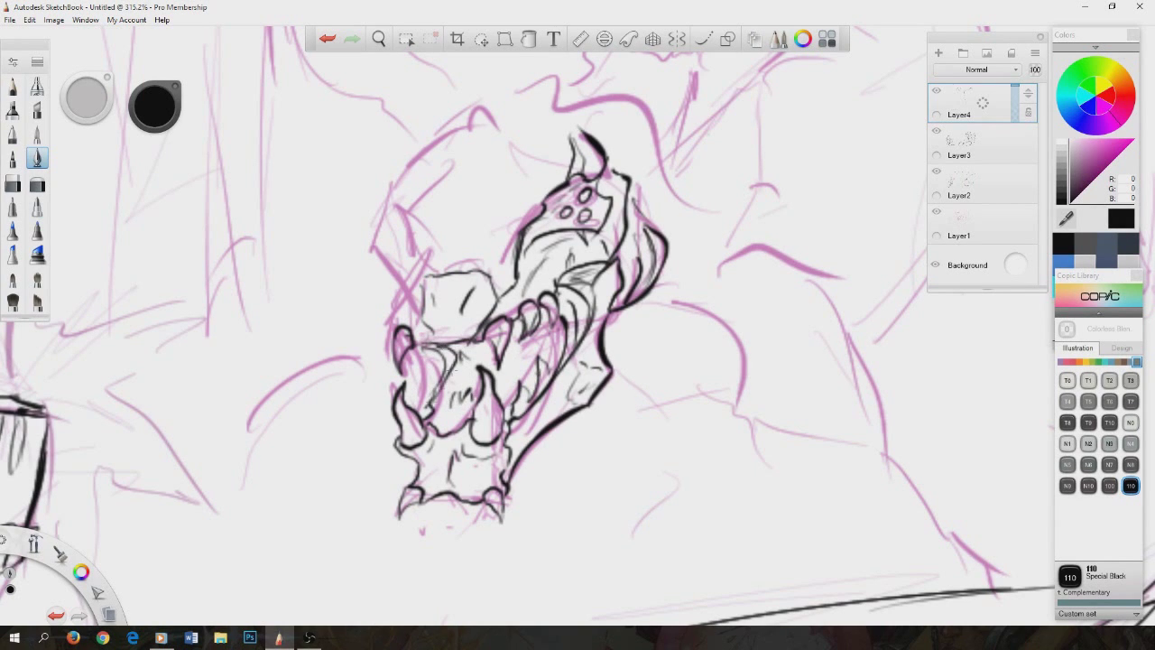
Ink the creature's forehead contour and small horns, and hatch the top of its skull.
left_click_drag(392, 207, 428, 265)
mouse_move(447, 236)
left_mouse_down()
mouse_move(518, 200)
mouse_move(554, 156)
left_mouse_up()
left_click_drag(390, 209, 458, 134)
mouse_move(455, 136)
left_mouse_down()
mouse_move(482, 90)
mouse_move(560, 83)
mouse_move(572, 129)
left_mouse_up()
left_click_drag(571, 119, 612, 112)
left_click_drag(675, 234, 644, 303)
left_click_drag(496, 498, 502, 532)
left_click_drag(426, 193, 527, 137)
Ink the boulders and rubble beside and below the creature's head in black.
scroll(729, 289, "down", 4)
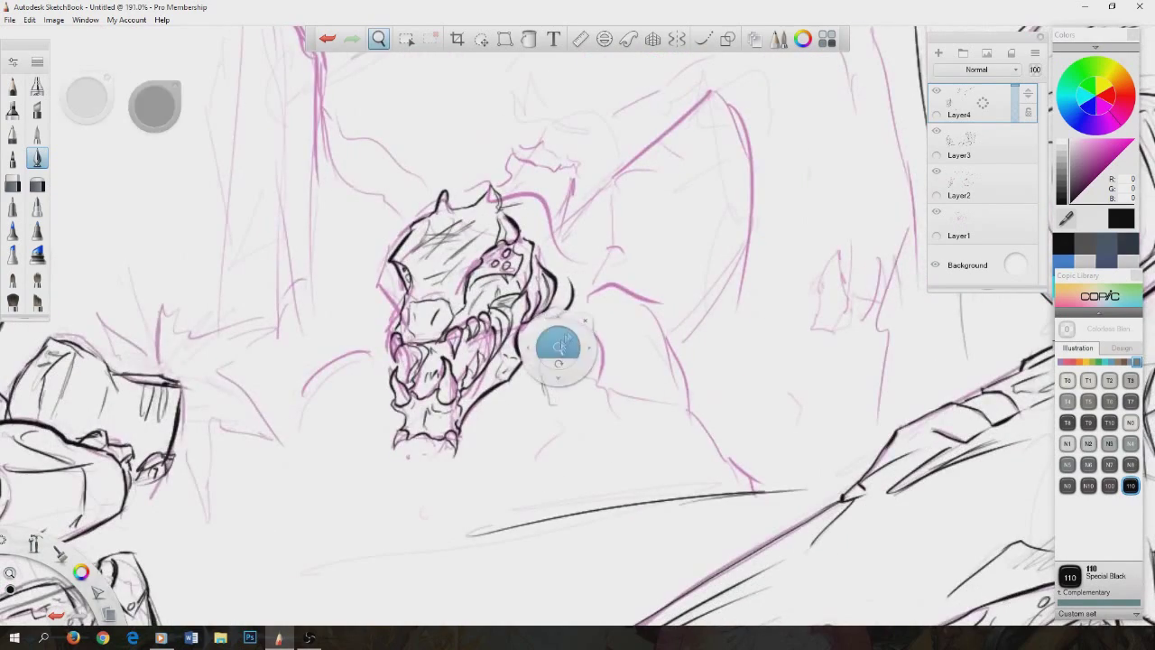
scroll(690, 365, "up", 4)
left_click_drag(478, 294, 646, 260)
left_click_drag(640, 263, 677, 363)
mouse_move(474, 298)
left_mouse_down()
mouse_move(501, 370)
mouse_move(596, 333)
mouse_move(722, 459)
mouse_move(663, 495)
left_mouse_up()
mouse_move(696, 467)
left_mouse_down()
mouse_move(800, 411)
mouse_move(930, 502)
left_mouse_up()
left_click_drag(793, 429, 798, 482)
left_click_drag(856, 537, 930, 518)
left_click_drag(931, 487, 1027, 510)
left_click_drag(670, 485, 615, 511)
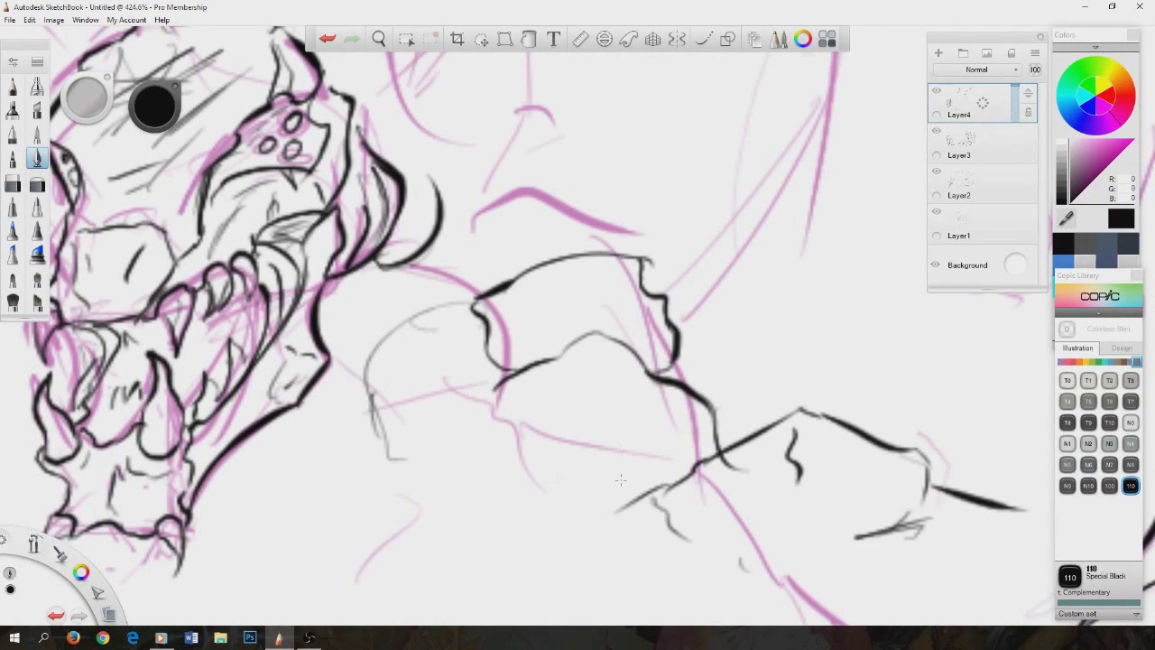
scroll(618, 485, "down", 3)
left_click_drag(657, 462, 637, 476)
left_click_drag(695, 358, 595, 400)
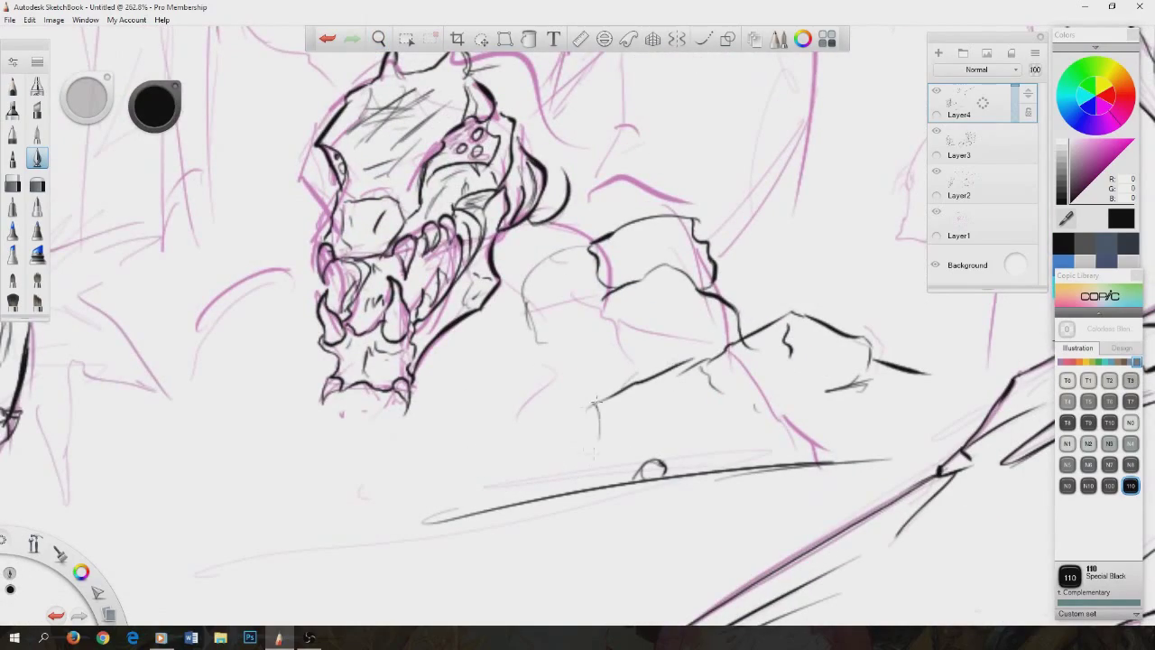
Ink the creature's neck, its folded wing with inner shading, and the jagged rock spire behind it in black.
mouse_move(217, 401)
left_mouse_down()
mouse_move(397, 417)
mouse_move(554, 148)
mouse_move(416, 269)
mouse_move(469, 257)
left_mouse_up()
mouse_move(363, 273)
left_mouse_down()
mouse_move(386, 220)
mouse_move(496, 241)
mouse_move(529, 277)
left_mouse_up()
mouse_move(457, 339)
left_mouse_down()
mouse_move(532, 272)
mouse_move(645, 240)
mouse_move(747, 439)
left_mouse_up()
left_click_drag(525, 302, 576, 150)
left_click_drag(773, 193, 647, 338)
mouse_move(509, 191)
left_mouse_down()
mouse_move(503, 239)
mouse_move(568, 237)
left_mouse_up()
left_click_drag(591, 216, 619, 226)
left_click_drag(602, 261, 632, 325)
left_click_drag(642, 336, 661, 325)
left_click_drag(636, 381, 643, 430)
left_click_drag(543, 354, 568, 343)
left_click_drag(468, 293, 494, 271)
left_click_drag(578, 236, 632, 242)
left_click_drag(549, 181, 606, 217)
left_click_drag(518, 137, 539, 69)
left_click_drag(486, 131, 464, 245)
left_click_drag(514, 94, 476, 166)
mouse_move(502, 150)
left_mouse_down()
mouse_move(457, 353)
mouse_move(533, 393)
mouse_move(634, 407)
left_mouse_up()
left_click_drag(735, 541, 763, 361)
left_click_drag(625, 403, 547, 510)
left_click_drag(402, 422, 506, 439)
mouse_move(409, 480)
left_mouse_down()
mouse_move(354, 464)
mouse_move(316, 558)
mouse_move(329, 523)
left_mouse_up()
left_click_drag(341, 294, 345, 361)
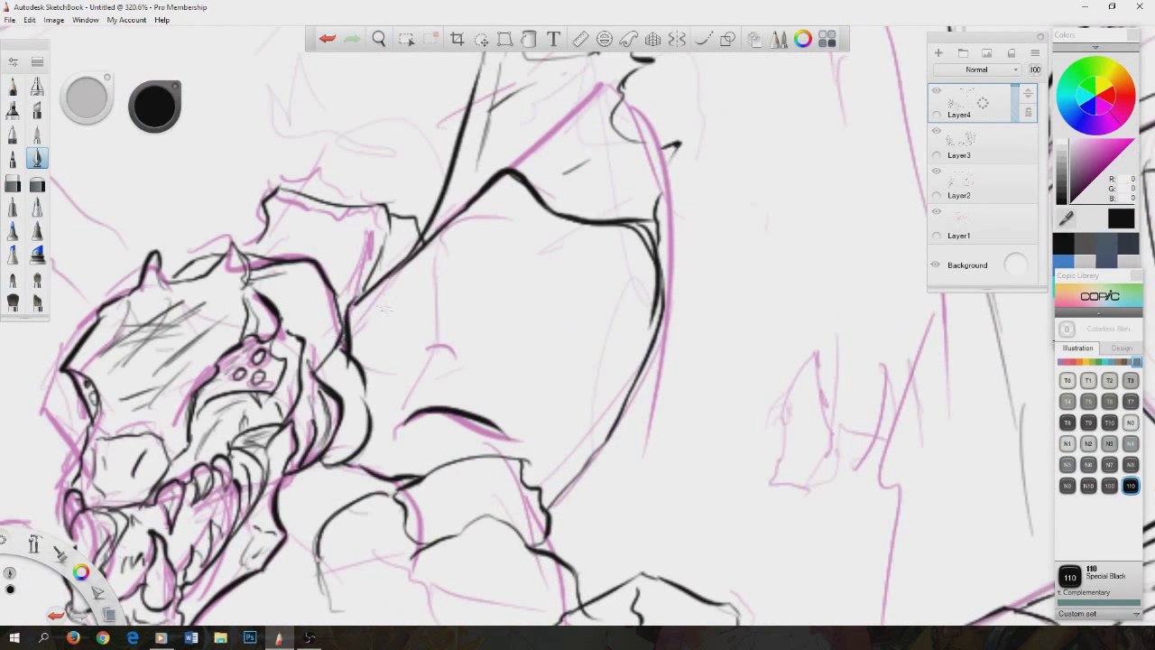
left_click_drag(384, 308, 468, 377)
left_click_drag(501, 194, 586, 370)
mouse_move(622, 320)
left_mouse_down()
mouse_move(569, 519)
mouse_move(645, 275)
left_mouse_up()
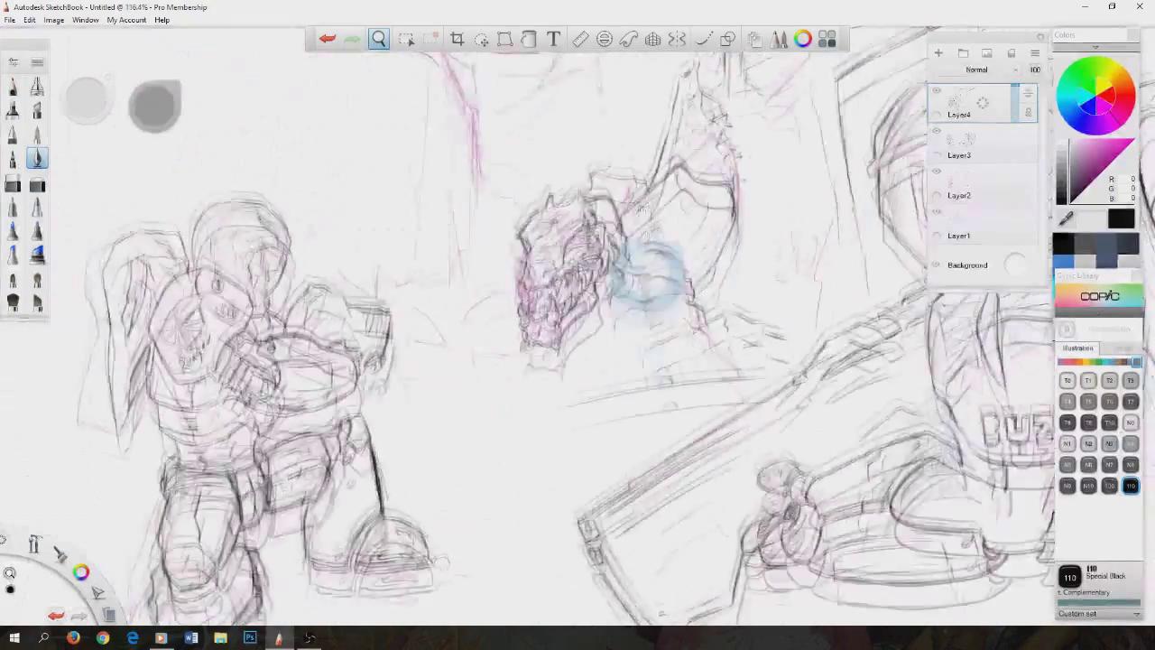
Ink the flying ship above the creature and the long vertical edge of the cliff beside it.
mouse_move(448, 294)
left_mouse_down()
mouse_move(515, 236)
mouse_move(404, 270)
mouse_move(443, 239)
mouse_move(314, 269)
mouse_move(406, 242)
mouse_move(458, 206)
left_mouse_up()
left_click_drag(455, 261, 515, 233)
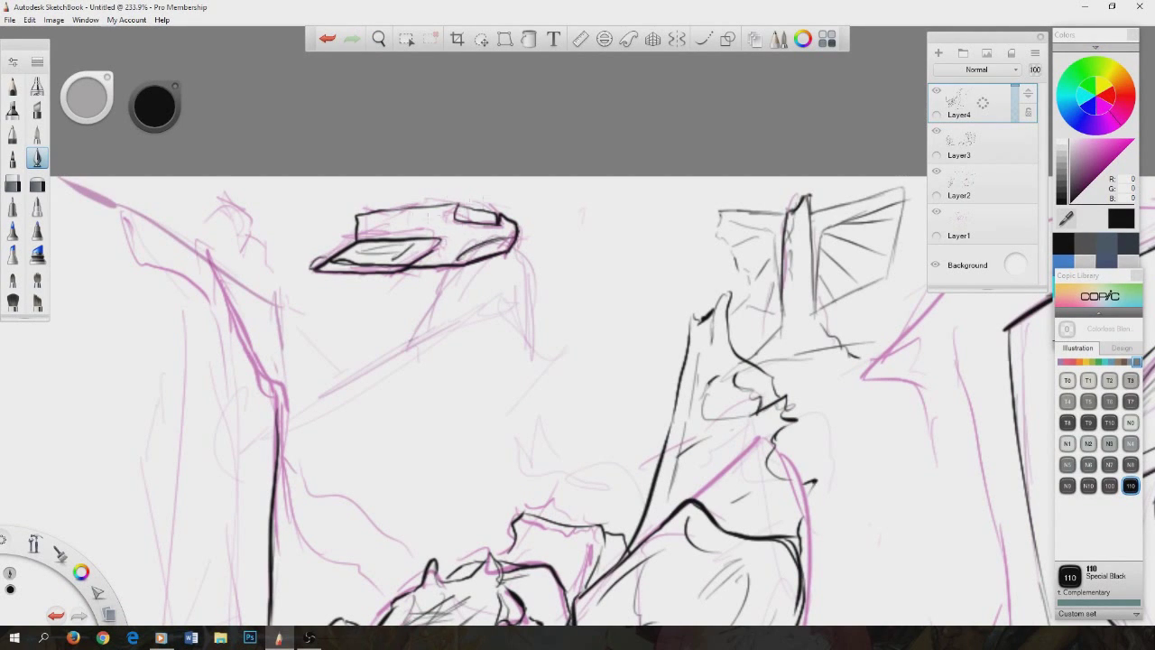
left_click_drag(251, 189, 345, 217)
left_click_drag(346, 213, 300, 259)
mouse_move(316, 313)
left_mouse_down()
mouse_move(354, 335)
mouse_move(312, 314)
left_mouse_up()
Ink the cliff pillar below the ship with its jagged overhang and vertical rock lines.
left_click_drag(204, 263, 276, 424)
left_click_drag(244, 361, 227, 567)
left_click_drag(264, 406, 245, 619)
left_click_drag(195, 289, 177, 605)
left_click_drag(231, 368, 211, 604)
left_click_drag(151, 242, 179, 264)
mouse_move(198, 264)
left_mouse_down()
mouse_move(192, 278)
mouse_move(58, 177)
left_mouse_up()
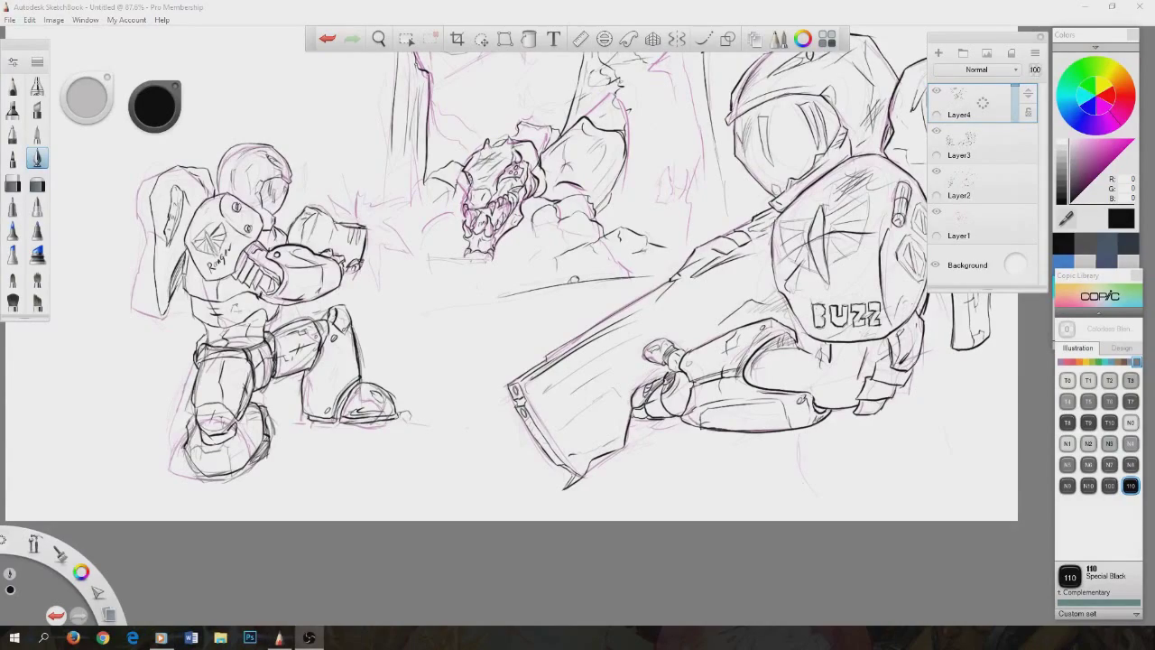
Ink the rock pillar and overhang between the winged monument and the large soldier, with cracks down its face.
left_click(378, 39)
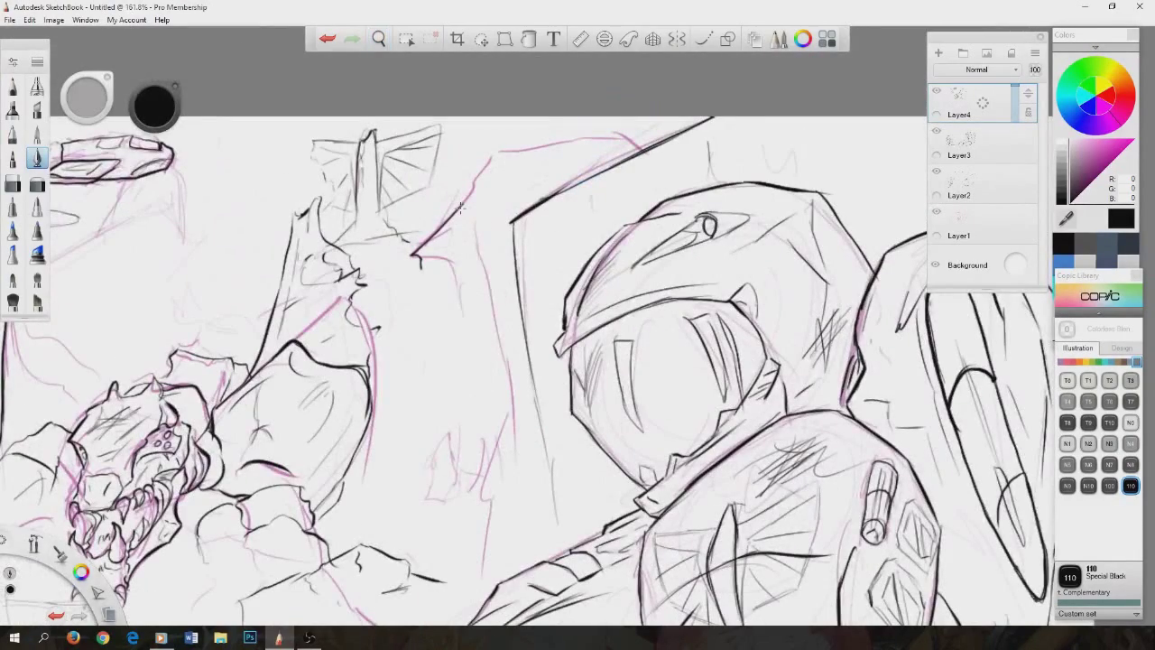
mouse_move(423, 269)
left_mouse_down()
mouse_move(479, 226)
mouse_move(488, 318)
left_mouse_up()
left_click_drag(475, 330, 460, 379)
left_click_drag(451, 431, 478, 478)
left_click_drag(505, 422, 488, 541)
left_click_drag(532, 372, 547, 547)
left_click_drag(458, 207, 559, 141)
left_click_drag(505, 151, 711, 121)
left_click_drag(551, 173, 617, 150)
left_click_drag(479, 181, 421, 242)
left_click_drag(433, 294, 424, 368)
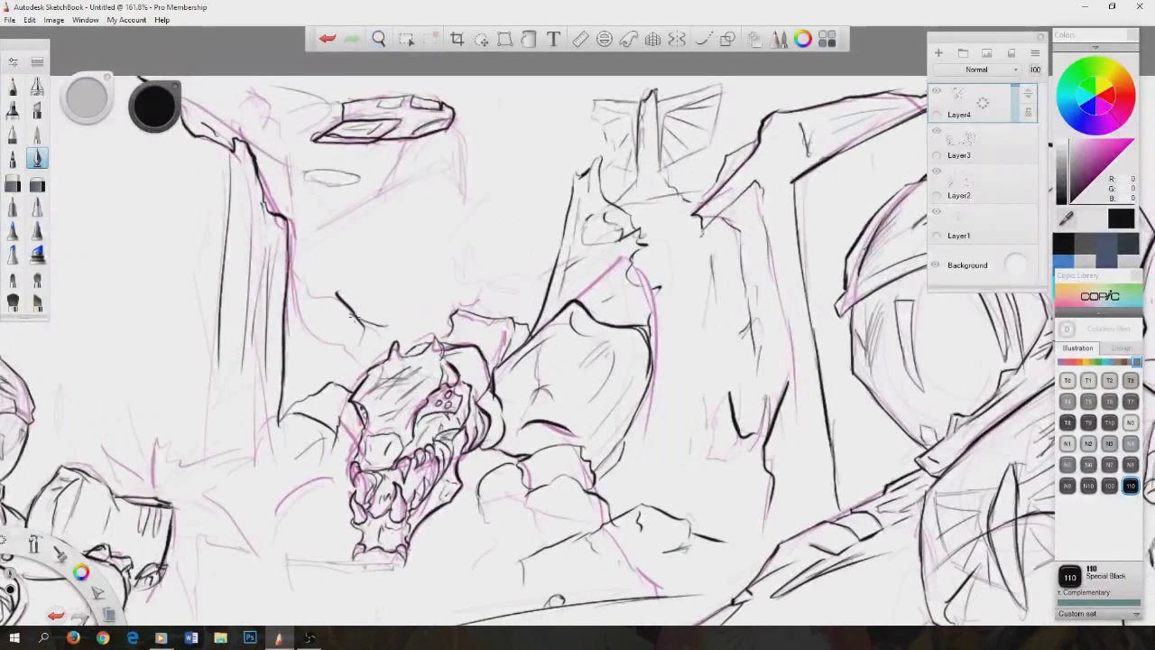
Ink the rocky ridge behind the creature's head and the distant mountain below the flying ship.
left_click_drag(422, 336, 290, 279)
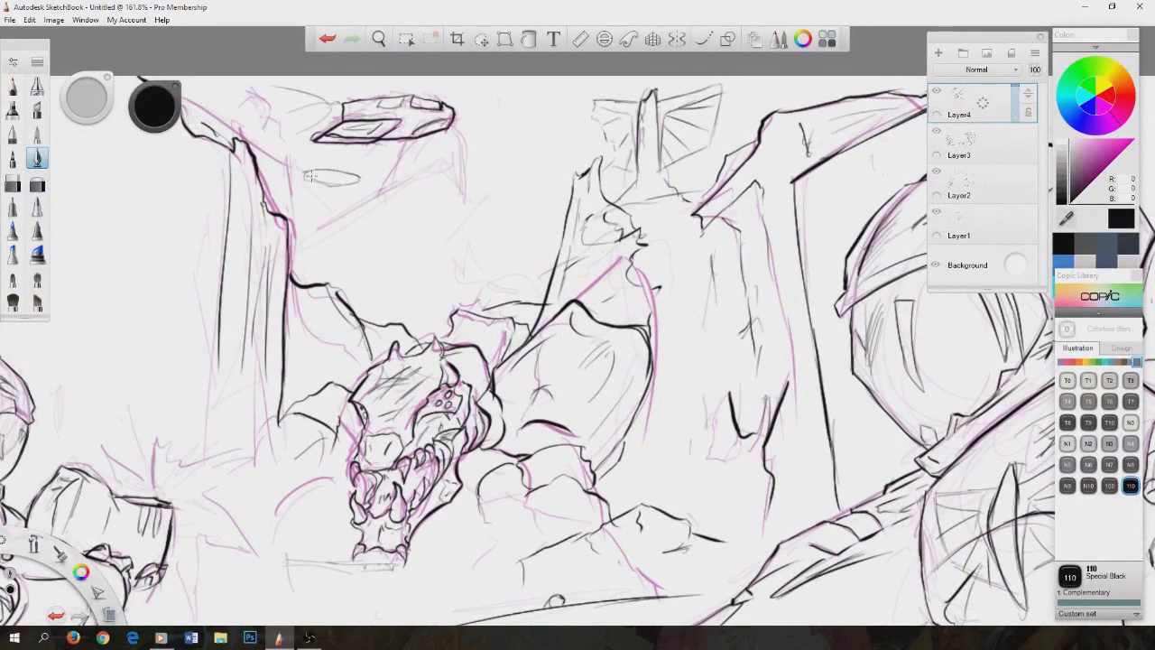
left_click_drag(283, 185, 310, 281)
left_click_drag(372, 193, 475, 143)
left_click_drag(474, 191, 520, 287)
left_click_drag(437, 208, 440, 269)
left_click_drag(388, 182, 329, 249)
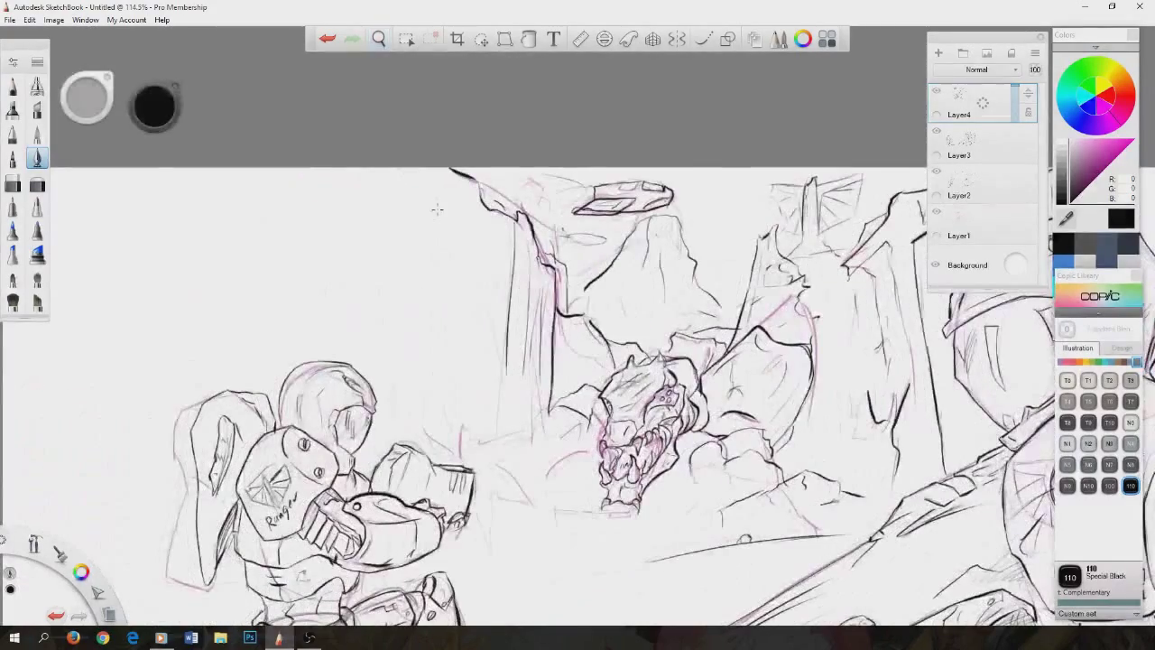
Draw thin vertical rock lines for the background cliffs above the small soldier.
left_click_drag(434, 185, 424, 370)
left_click_drag(404, 172, 403, 366)
left_click_drag(369, 207, 367, 352)
left_click_drag(316, 203, 315, 316)
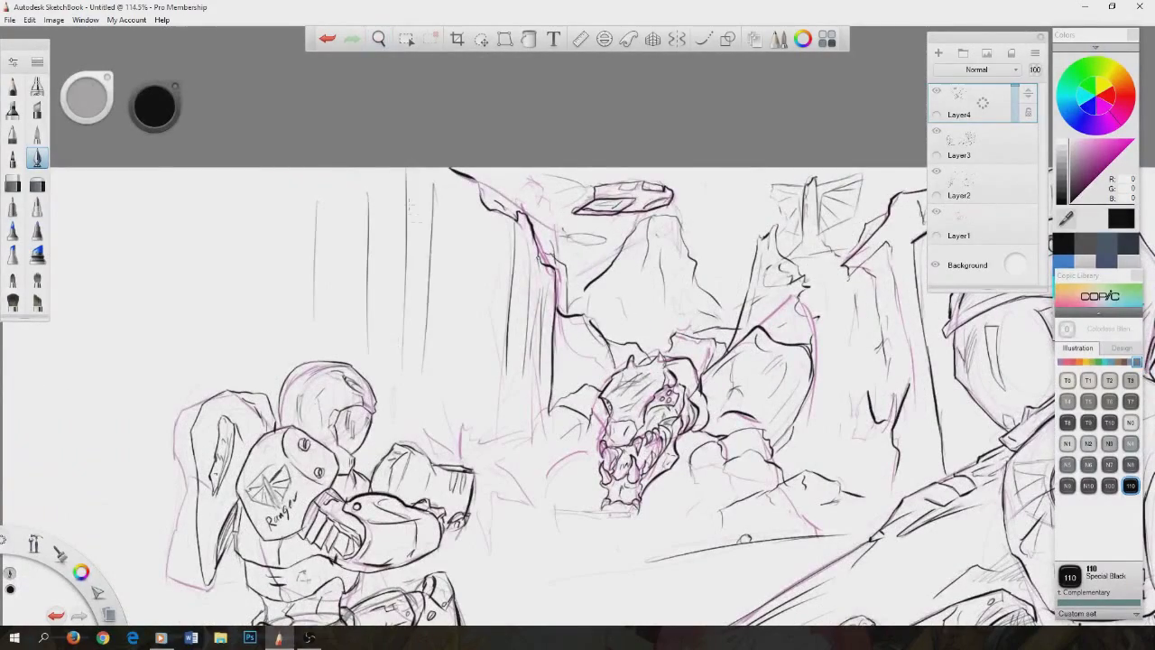
left_click_drag(424, 199, 420, 401)
Draw ground contours and diagonal hatching on the open floor between the two soldiers.
mouse_move(631, 379)
left_mouse_down()
mouse_move(658, 425)
mouse_move(676, 373)
mouse_move(636, 282)
mouse_move(846, 257)
left_mouse_up()
left_click_drag(693, 285, 845, 273)
mouse_move(767, 287)
left_mouse_down()
mouse_move(678, 347)
mouse_move(736, 330)
left_mouse_up()
left_click_drag(733, 298, 672, 360)
left_click_drag(758, 314, 702, 362)
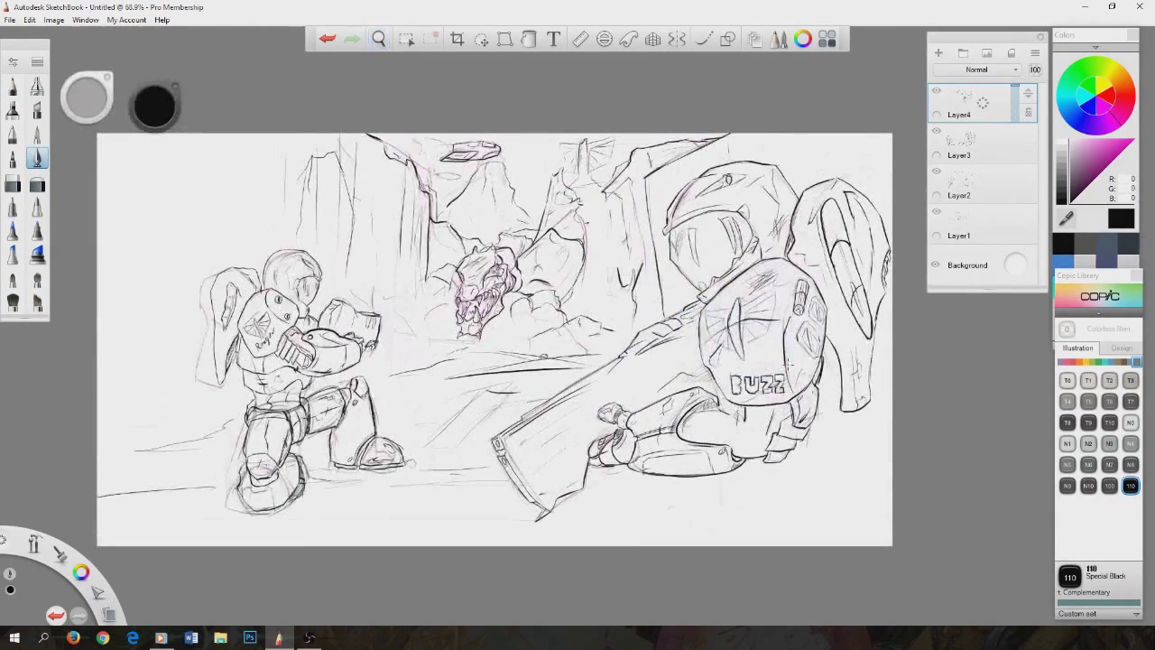
Hide the rough sketch layers Layer1 and Layer2, and add a new layer inside a new group beneath the line art.
left_click(935, 211)
left_click(936, 171)
left_click_drag(426, 281, 424, 357)
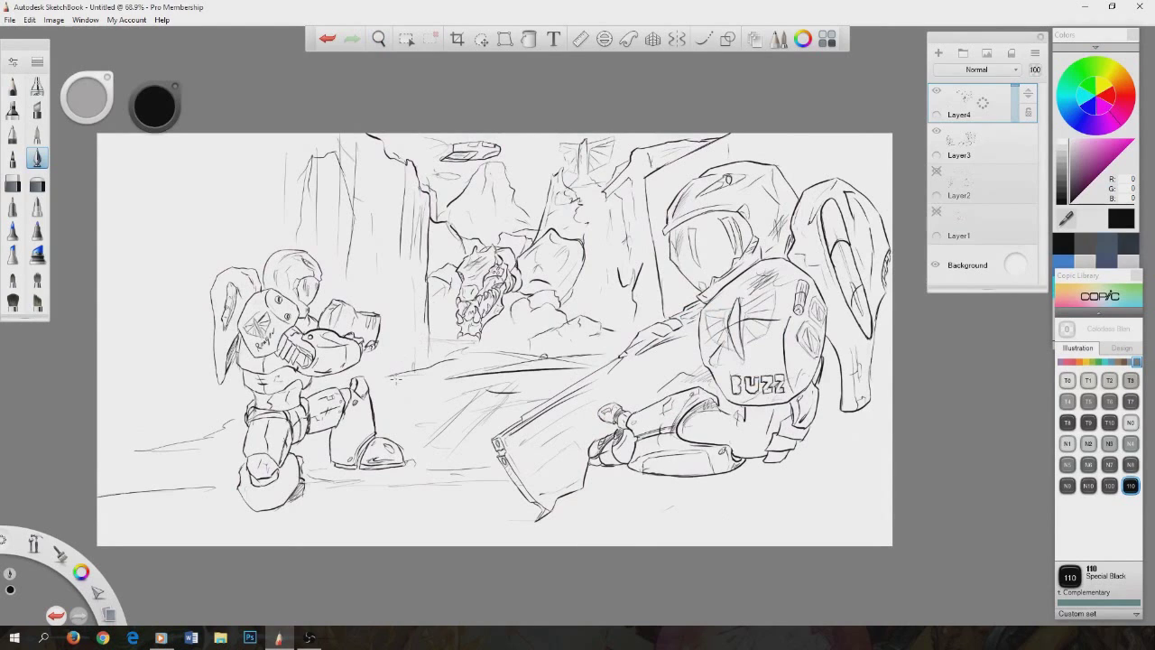
left_click(939, 52)
left_click(962, 52)
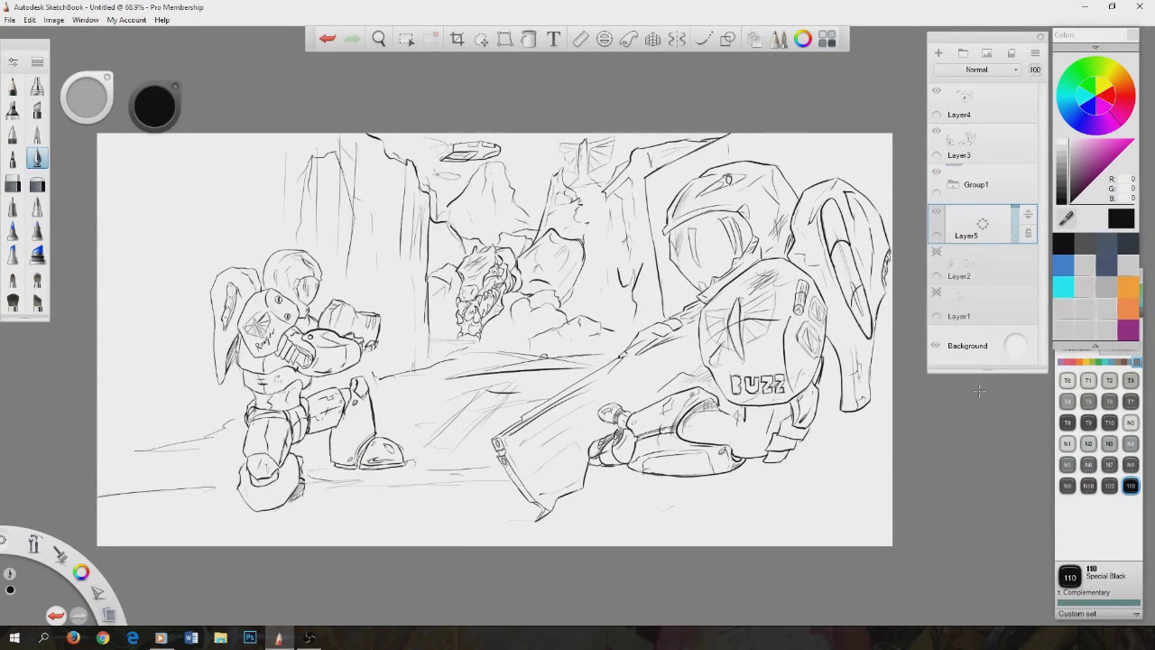
Block in the large soldier's shoulder plate and backpack with Copic G46 Mistletoe using a larger brush.
left_click(1088, 464)
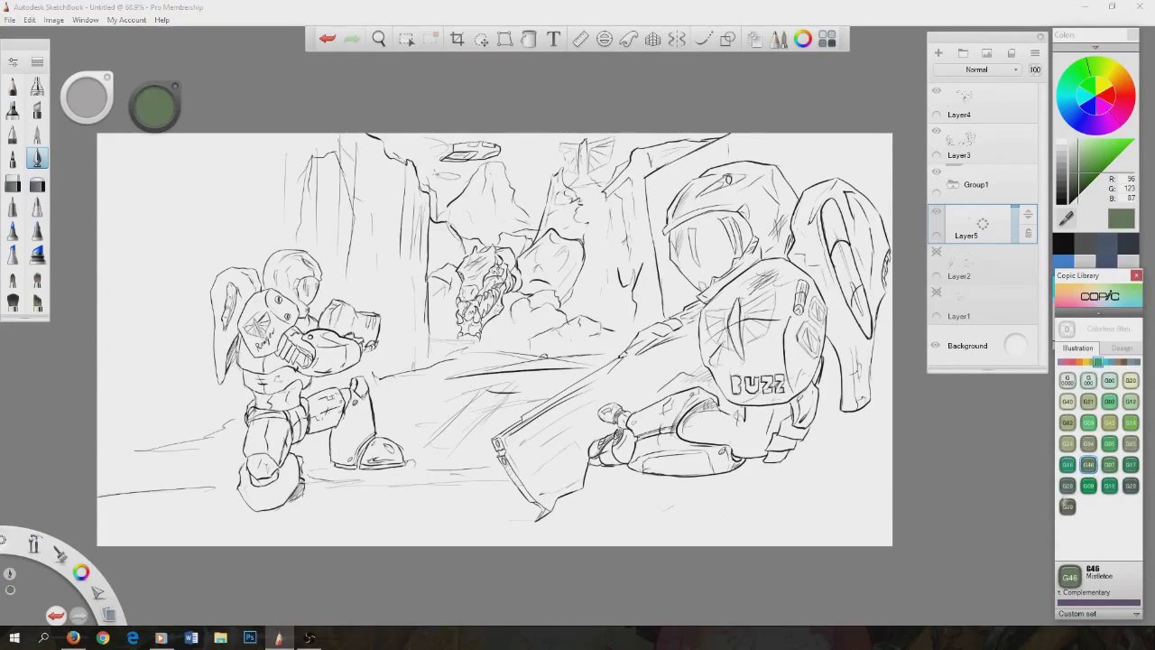
scroll(709, 266, "up", 5)
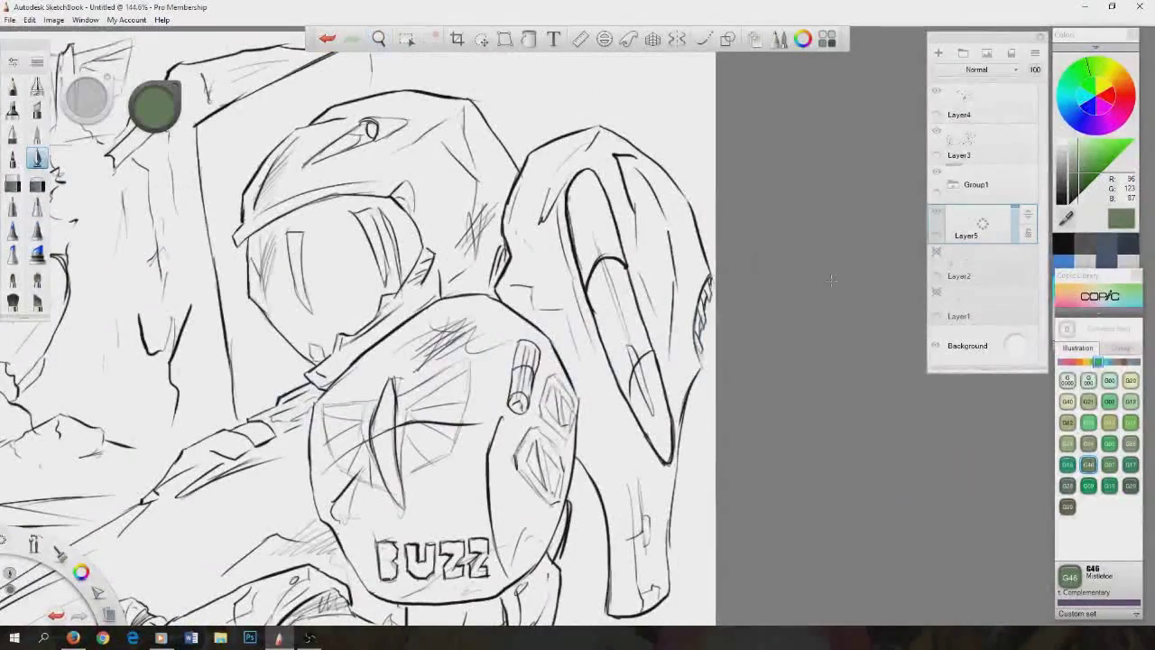
key("bracketright")
mouse_move(541, 149)
left_mouse_down()
mouse_move(515, 288)
mouse_move(587, 388)
mouse_move(547, 157)
left_mouse_up()
mouse_move(632, 235)
left_mouse_down()
mouse_move(600, 578)
mouse_move(699, 370)
left_mouse_up()
mouse_move(451, 307)
left_mouse_down()
mouse_move(312, 406)
mouse_move(325, 542)
mouse_move(567, 438)
left_mouse_up()
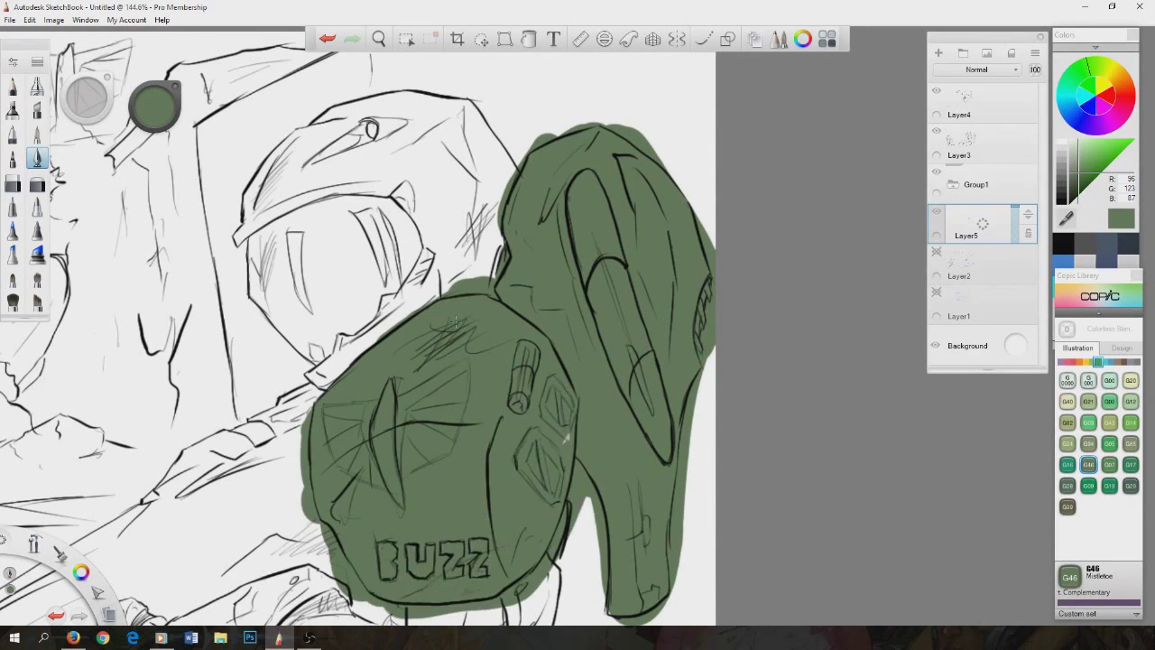
Paint the large soldier's curved leg trim, knee joint and hand guard in the same Mistletoe green.
scroll(565, 438, "down", 3)
mouse_move(435, 365)
left_mouse_down()
mouse_move(402, 423)
mouse_move(434, 363)
left_mouse_up()
left_click_drag(472, 440, 506, 459)
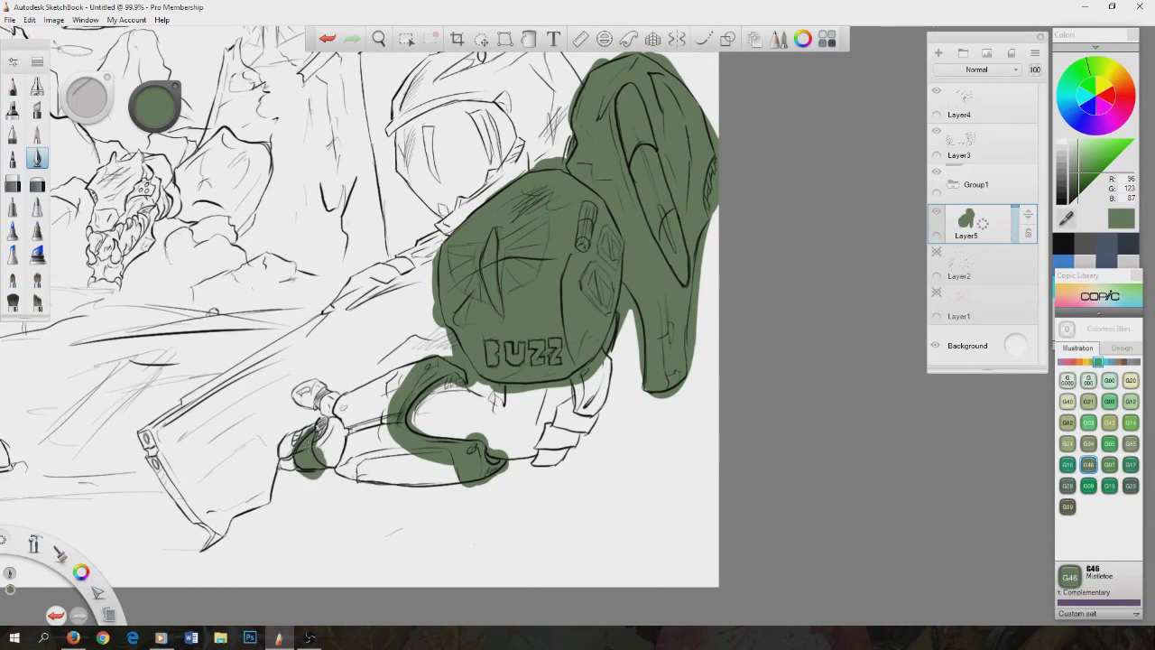
left_click_drag(307, 451, 745, 414)
Block in the small soldier's backpack, shoulder plate, belt, forearm, knee and boot trim in Mistletoe green.
mouse_move(226, 198)
left_mouse_down()
mouse_move(239, 253)
mouse_move(247, 192)
mouse_move(221, 156)
mouse_move(176, 236)
mouse_move(185, 316)
left_mouse_up()
left_click_drag(224, 361, 230, 366)
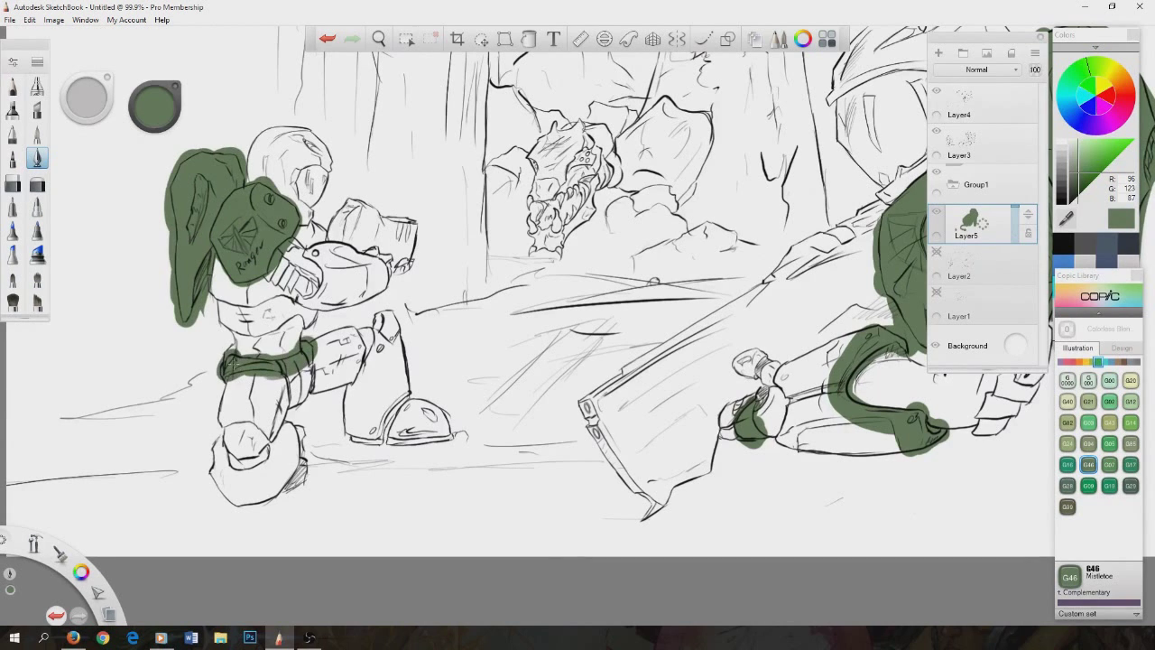
mouse_move(287, 422)
left_mouse_down()
mouse_move(284, 479)
mouse_move(348, 424)
mouse_move(388, 324)
mouse_move(392, 266)
mouse_move(311, 271)
mouse_move(343, 307)
mouse_move(334, 239)
left_mouse_up()
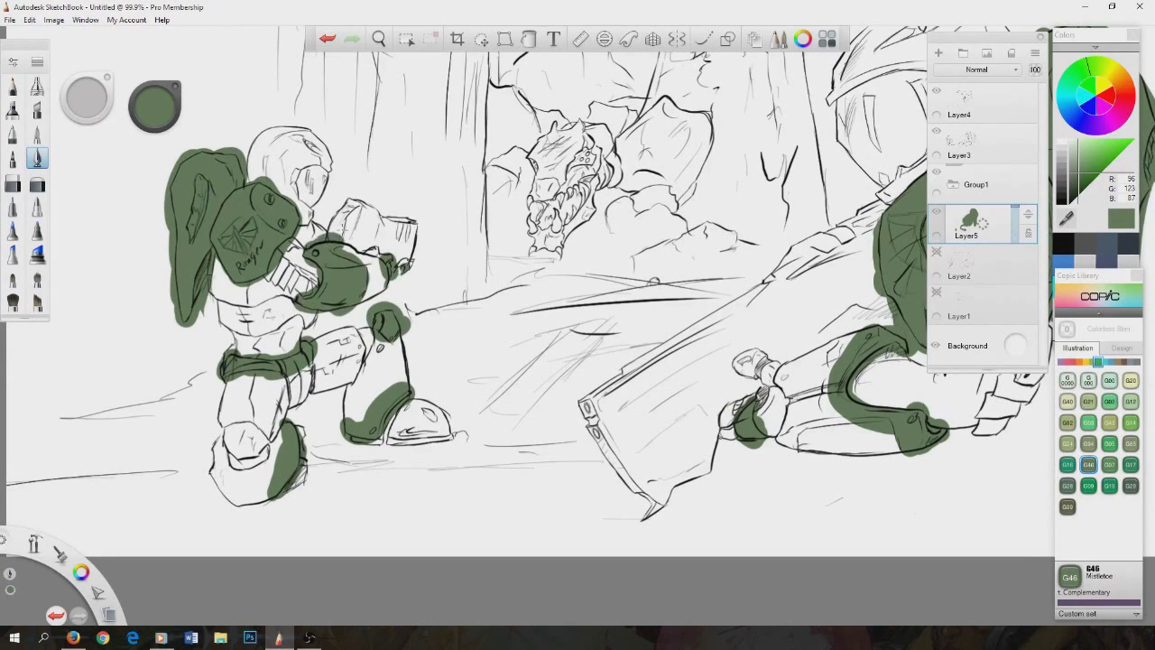
On a new layer, paint both soldiers' underarmour, the large soldier's hand and the small soldier's boot sole in Copic V28 Eggplant.
scroll(591, 311, "down", 5)
scroll(591, 312, "up", 2)
key("ctrl+shift+n")
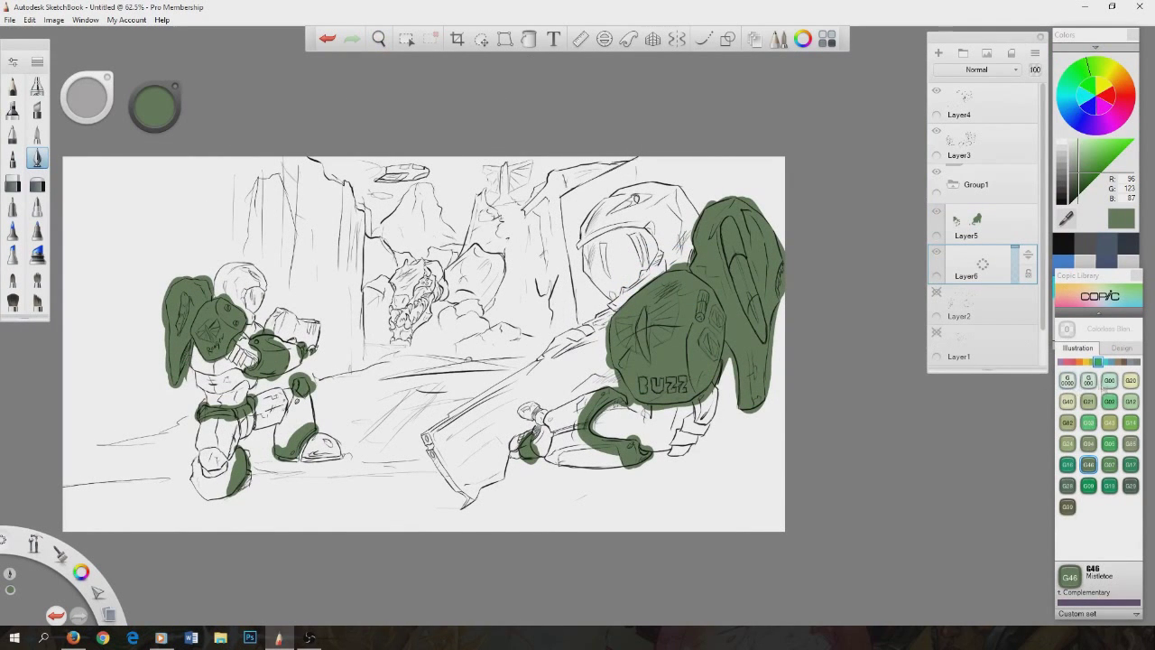
left_click(1061, 361)
left_click(1130, 527)
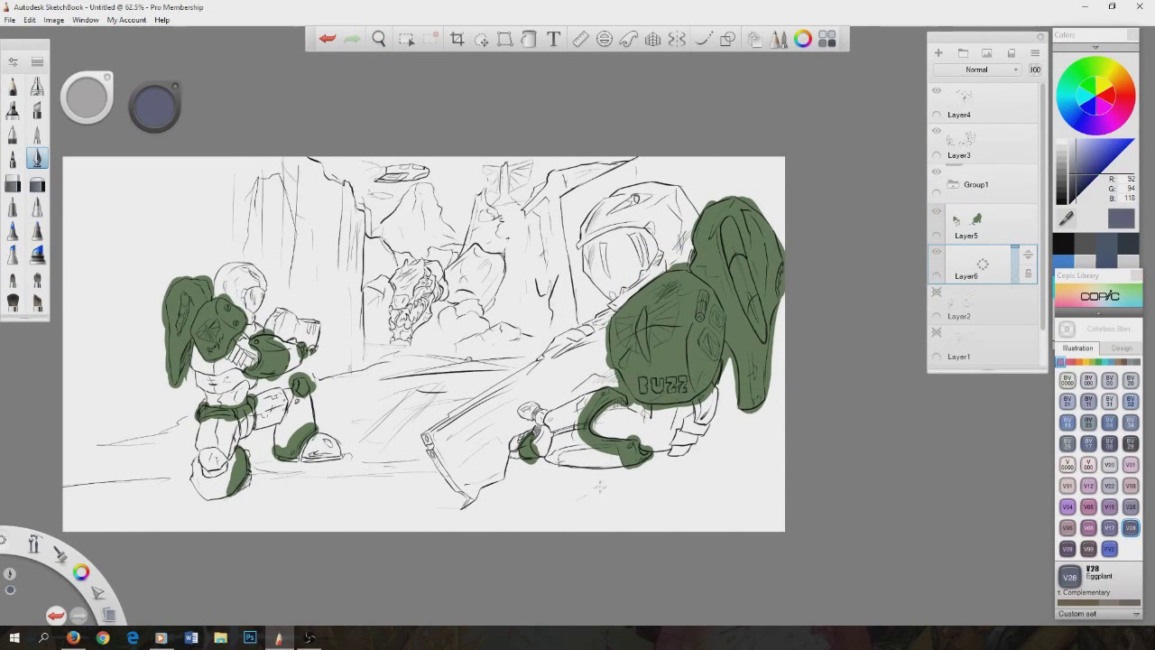
left_click_drag(687, 416, 672, 455)
left_click_drag(717, 388, 685, 451)
mouse_move(231, 352)
left_mouse_down()
mouse_move(257, 363)
mouse_move(192, 374)
mouse_move(231, 369)
left_mouse_up()
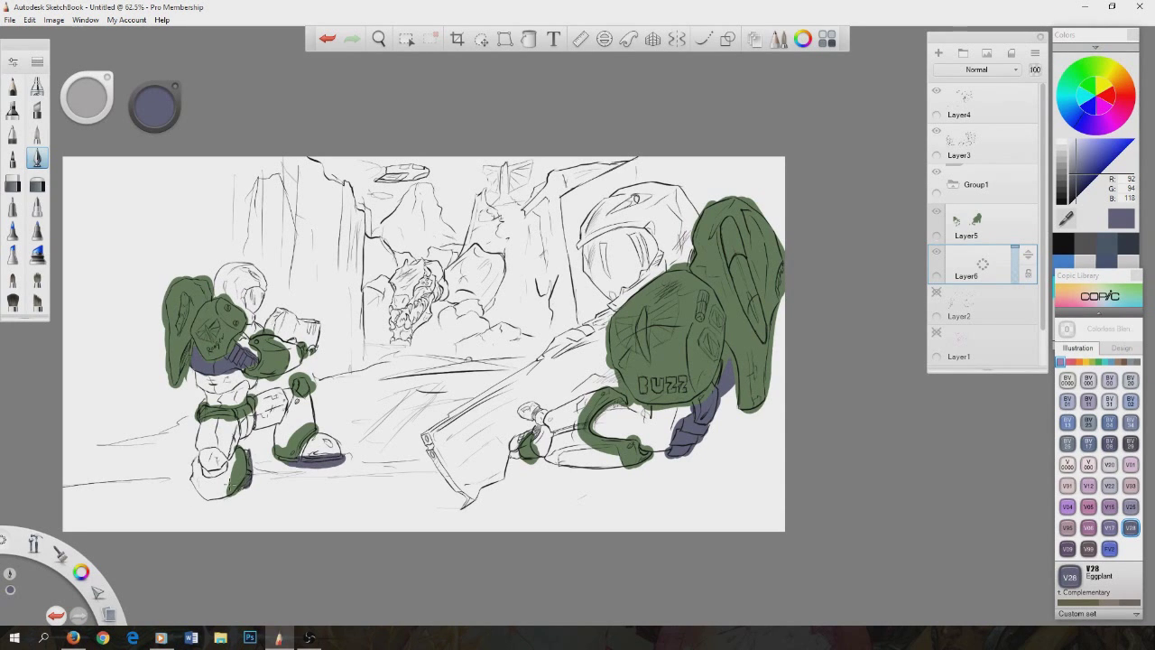
left_click_drag(531, 410, 545, 449)
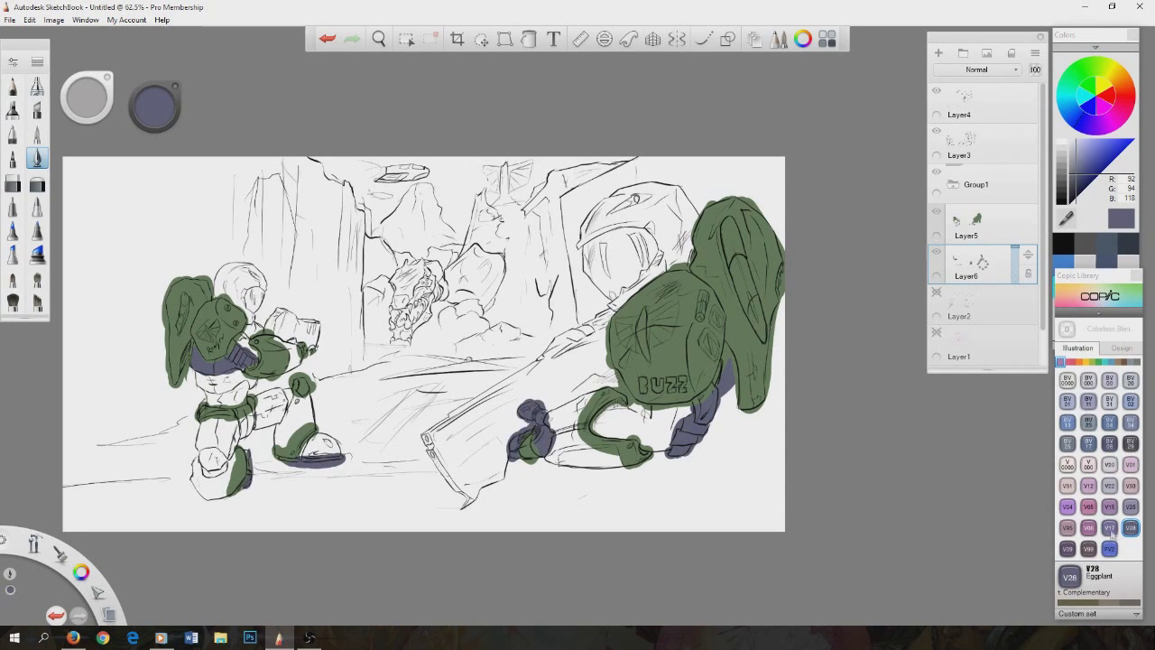
On a new layer, block in both soldiers' helmets with a dark purple Copic colour.
left_click(1088, 548)
key("ctrl+l")
mouse_move(583, 237)
left_mouse_down()
mouse_move(622, 206)
mouse_move(600, 215)
mouse_move(686, 257)
left_mouse_up()
left_click_drag(613, 191, 695, 194)
mouse_move(222, 271)
left_mouse_down()
mouse_move(248, 307)
mouse_move(231, 297)
left_mouse_up()
On a new layer, block in both soldiers' guns with Copic C6 Cool Gray No.6.
left_click(1129, 361)
left_click(1130, 401)
key("ctrl+l")
mouse_move(424, 438)
left_mouse_down()
mouse_move(478, 415)
mouse_move(605, 325)
mouse_move(488, 433)
mouse_move(443, 505)
mouse_move(523, 415)
mouse_move(542, 456)
left_mouse_up()
mouse_move(266, 312)
left_mouse_down()
mouse_move(266, 340)
mouse_move(307, 323)
mouse_move(320, 350)
left_mouse_up()
On a new layer, paint the large soldier's leg armour and the small soldier's abdomen and thighs in Copic G29 Pine Tree Green.
left_click(1097, 361)
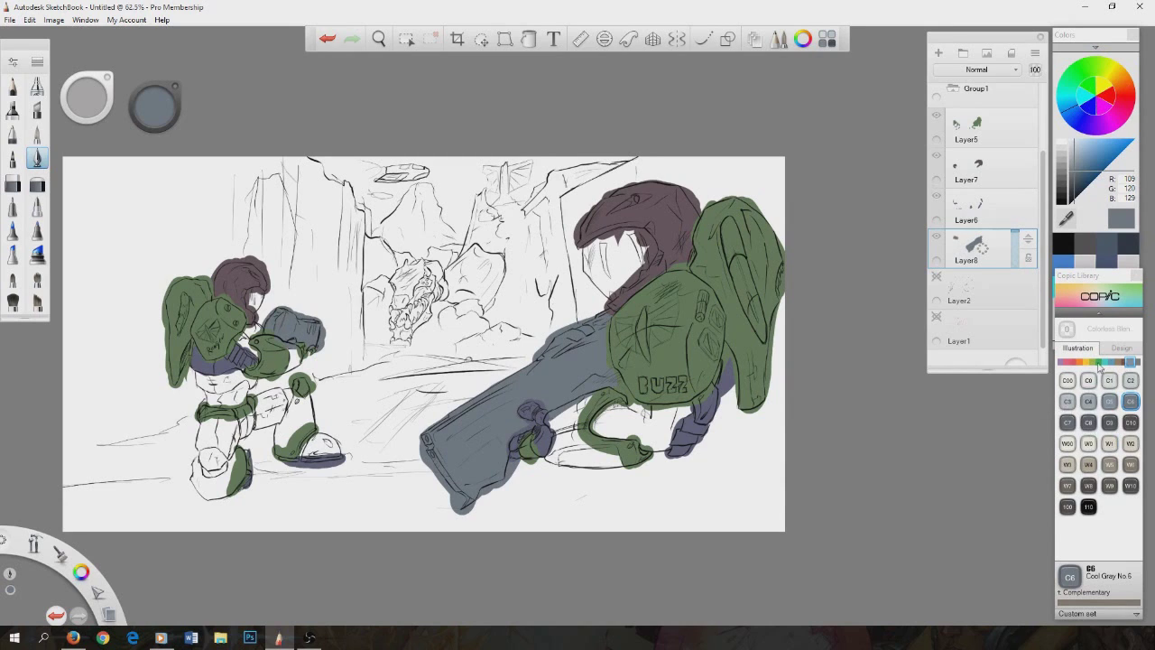
left_click(1130, 485)
mouse_move(645, 415)
left_mouse_down()
mouse_move(672, 426)
mouse_move(651, 428)
left_mouse_up()
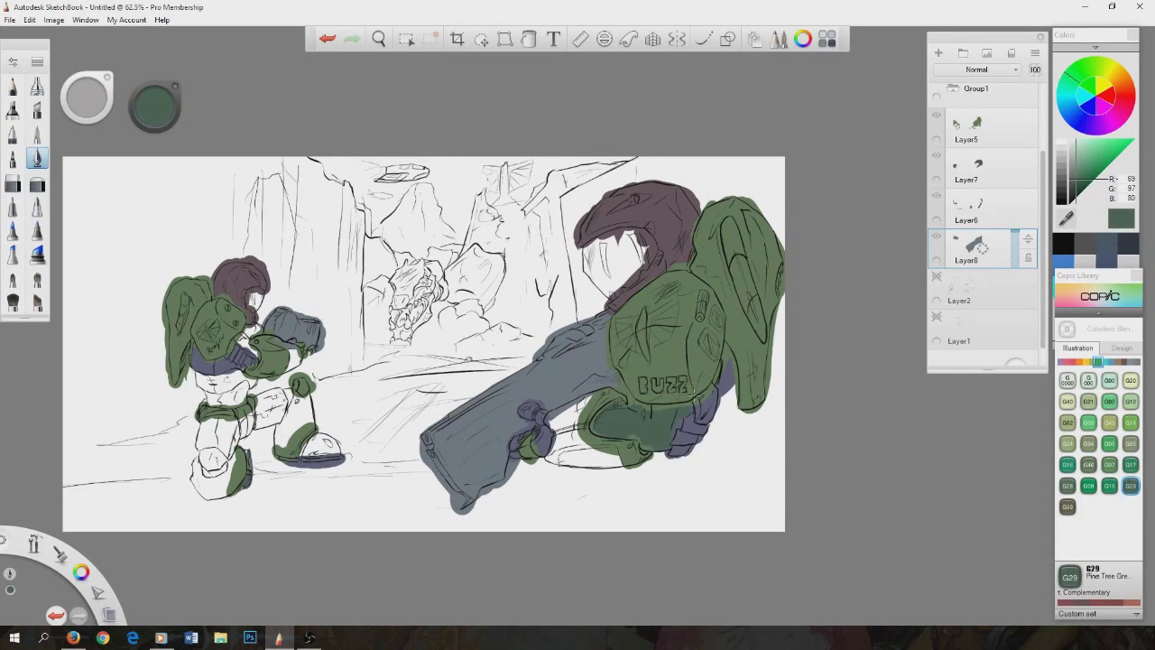
key("ctrl+z")
key("ctrl+z")
left_click_drag(514, 406, 550, 456)
key("ctrl+shift+n")
mouse_move(552, 397)
left_mouse_down()
mouse_move(556, 444)
mouse_move(614, 465)
left_mouse_up()
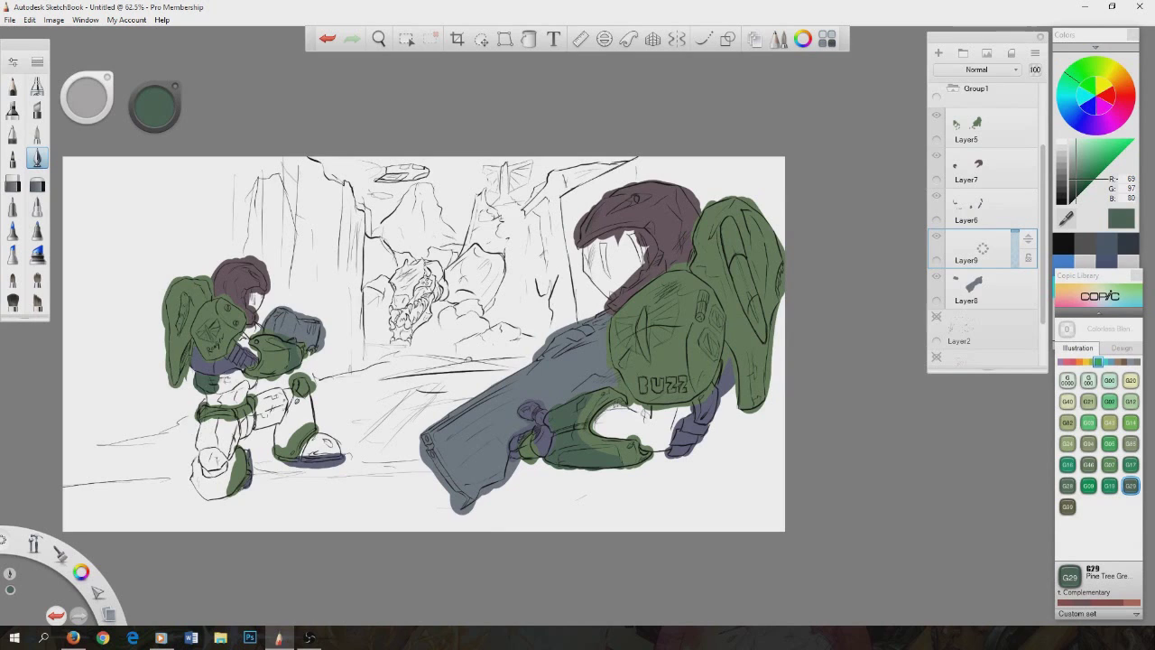
left_click_drag(206, 424, 270, 406)
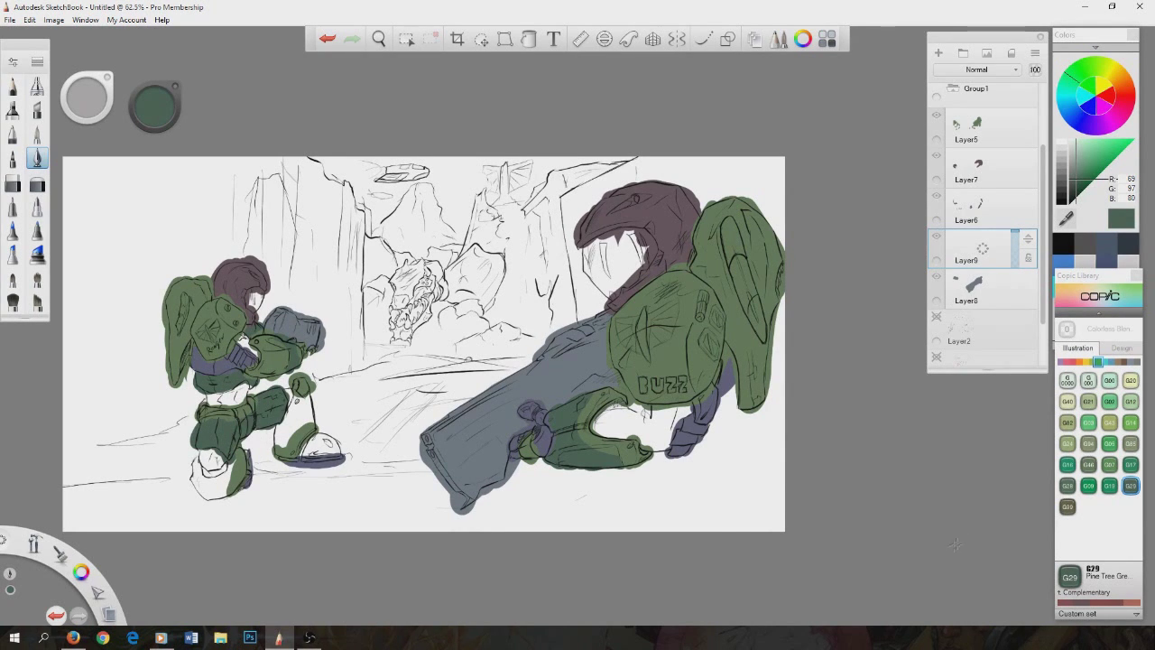
Paint the small soldier's boots, shin and upper arm and the large soldier's inner leg in Copic G99 Olive.
left_click(1068, 508)
left_click_drag(193, 470, 221, 487)
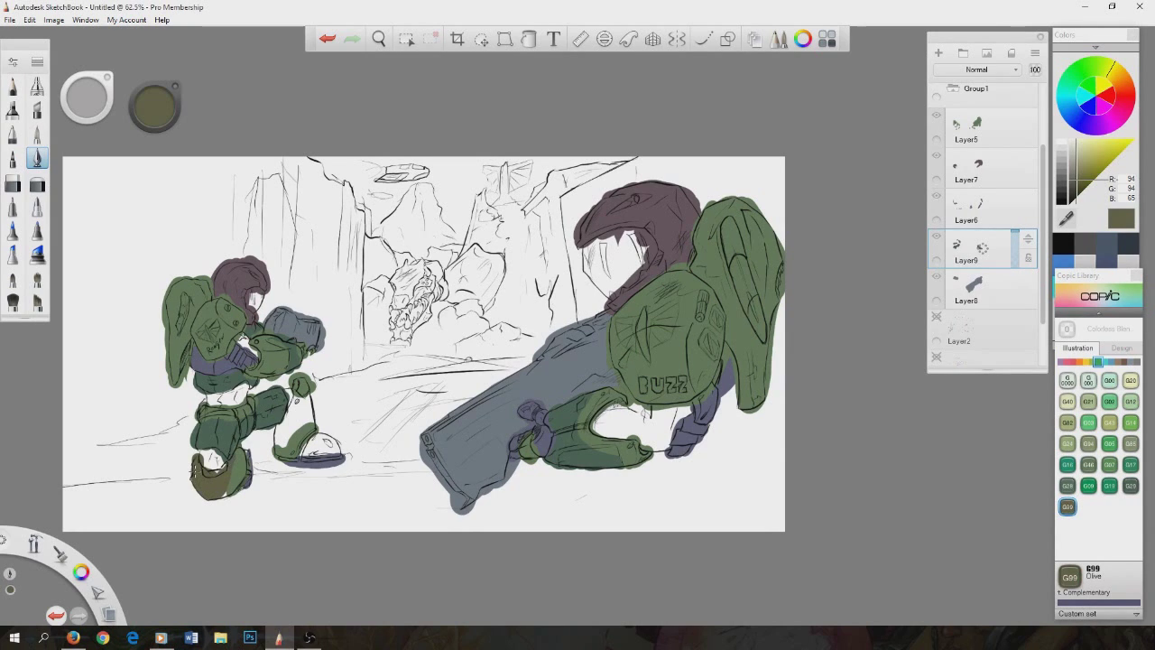
left_click_drag(295, 402, 298, 402)
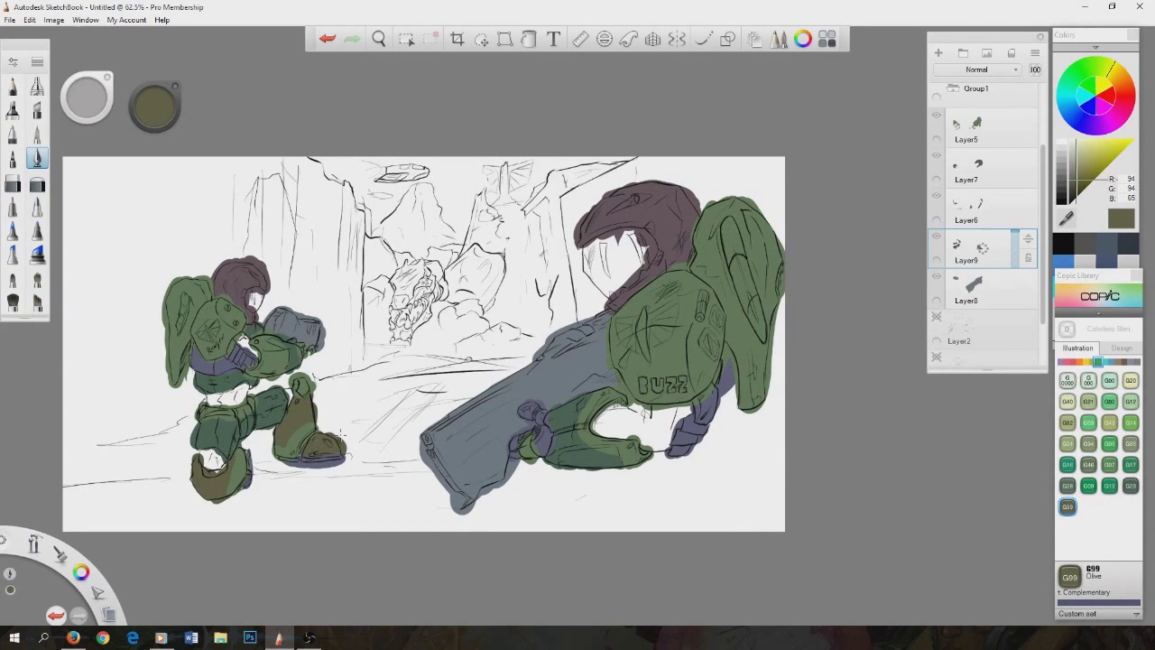
mouse_move(599, 422)
left_mouse_down()
mouse_move(646, 422)
mouse_move(612, 414)
left_mouse_up()
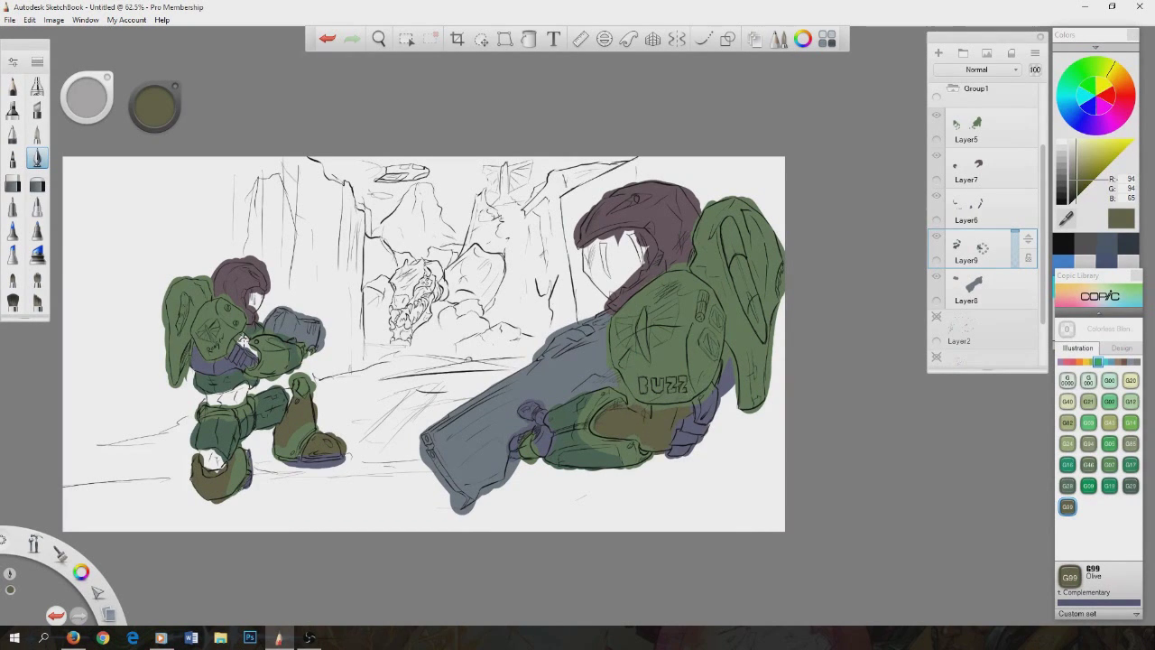
On a new layer, fill both soldiers' helmet visors with a muted yellow Copic colour from the YG family.
key("ctrl+shift+n")
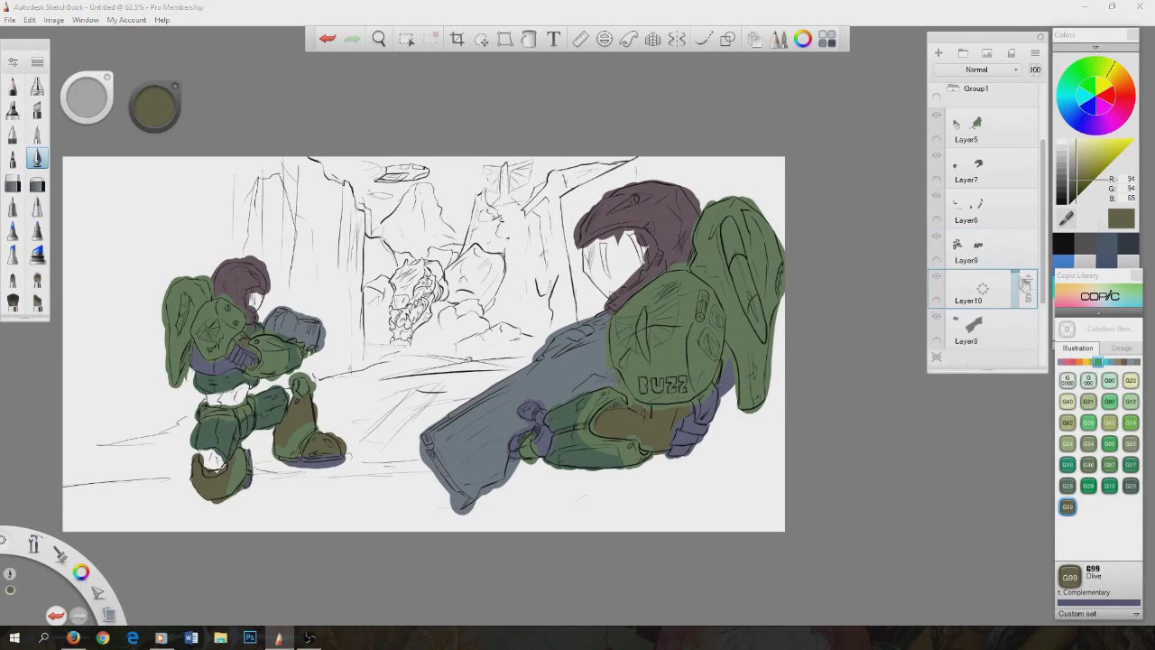
left_click(1104, 164)
left_click(1092, 361)
left_click(1109, 422)
mouse_move(595, 244)
left_mouse_down()
mouse_move(600, 266)
mouse_move(639, 270)
left_mouse_up()
key("ctrl+z")
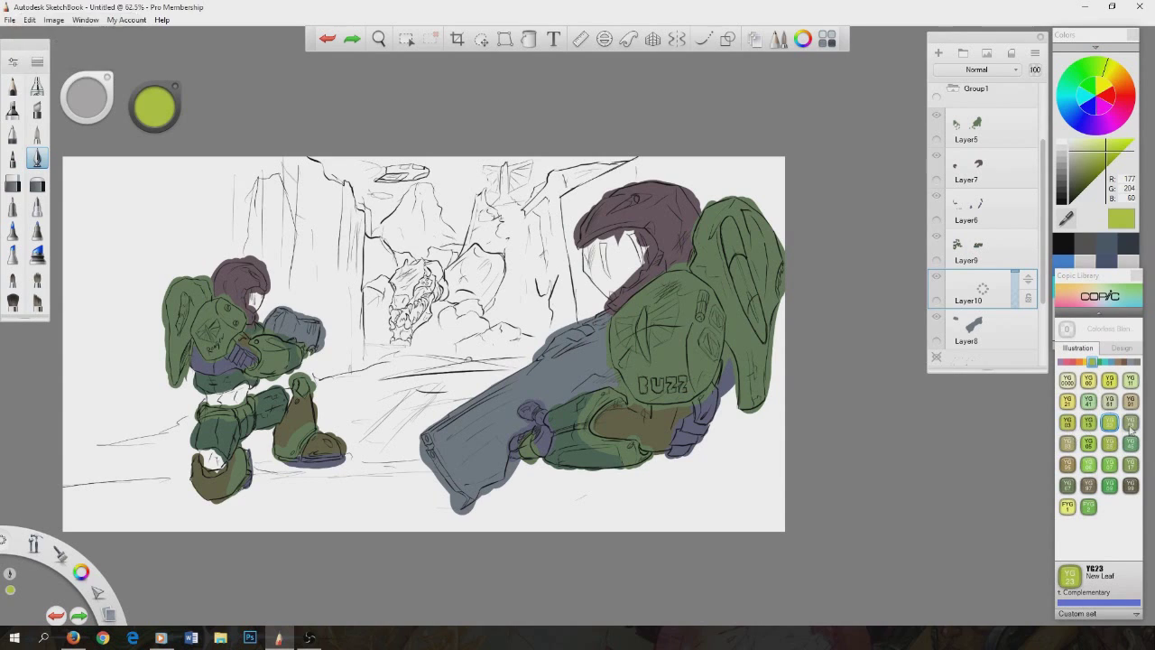
left_click(1068, 442)
left_click_drag(586, 242, 618, 286)
left_click_drag(627, 233, 643, 276)
On a new layer, paint the small soldier's waist and knee gaps in dark slate blue.
key("ctrl+shift+n")
left_click(1128, 242)
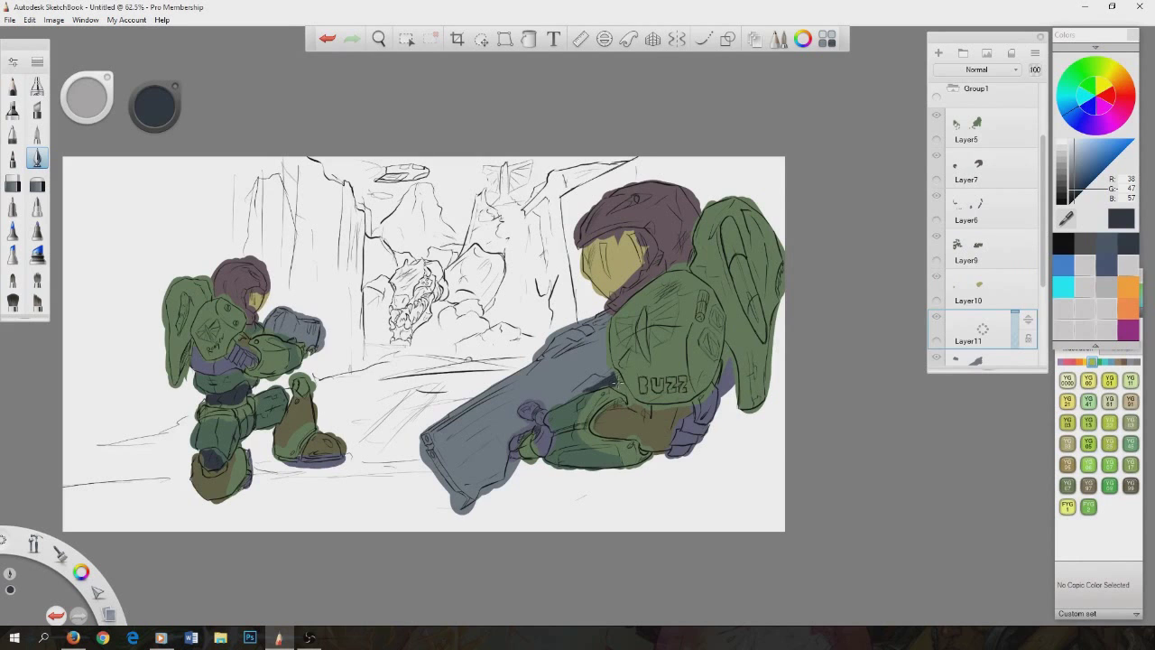
Erase the purple overspill around the large soldier's visor, jaw and back of the helmet on the helmet colour layer.
scroll(712, 428, "up", 5)
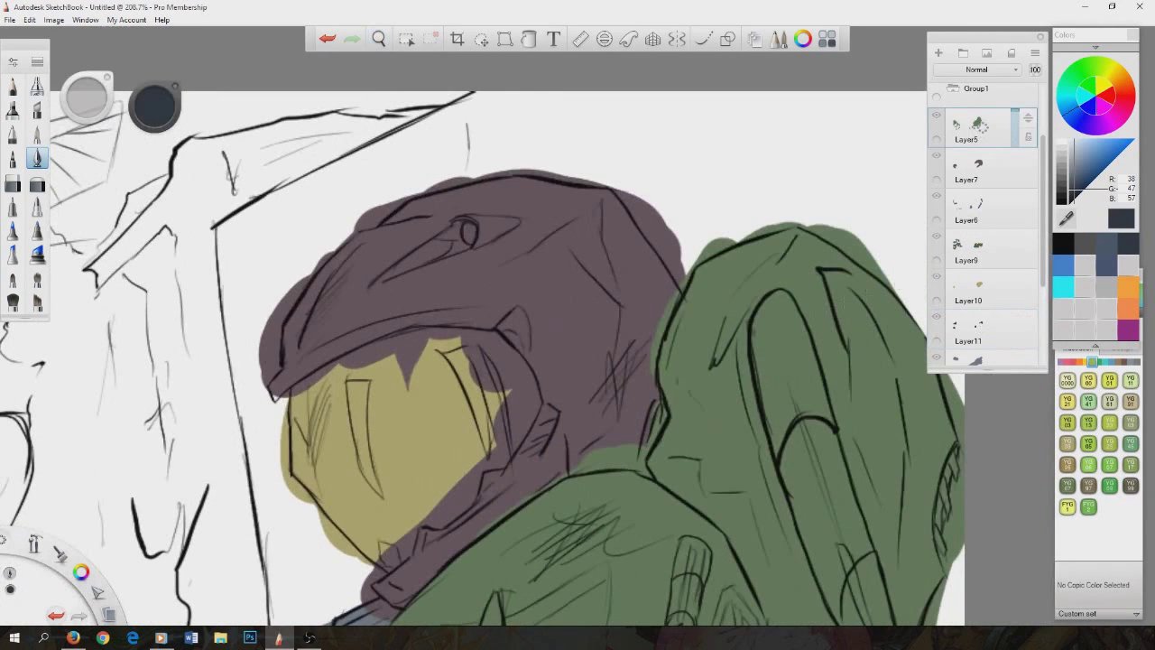
key("ctrl+z")
key("e")
mouse_move(282, 397)
left_mouse_down()
mouse_move(379, 343)
mouse_move(495, 331)
mouse_move(401, 360)
mouse_move(411, 374)
mouse_move(512, 371)
mouse_move(528, 411)
mouse_move(514, 447)
mouse_move(488, 465)
mouse_move(492, 455)
left_mouse_up()
key("bracketright")
left_click_drag(533, 538, 636, 384)
mouse_move(585, 316)
left_mouse_down()
mouse_move(561, 350)
mouse_move(575, 339)
left_mouse_up()
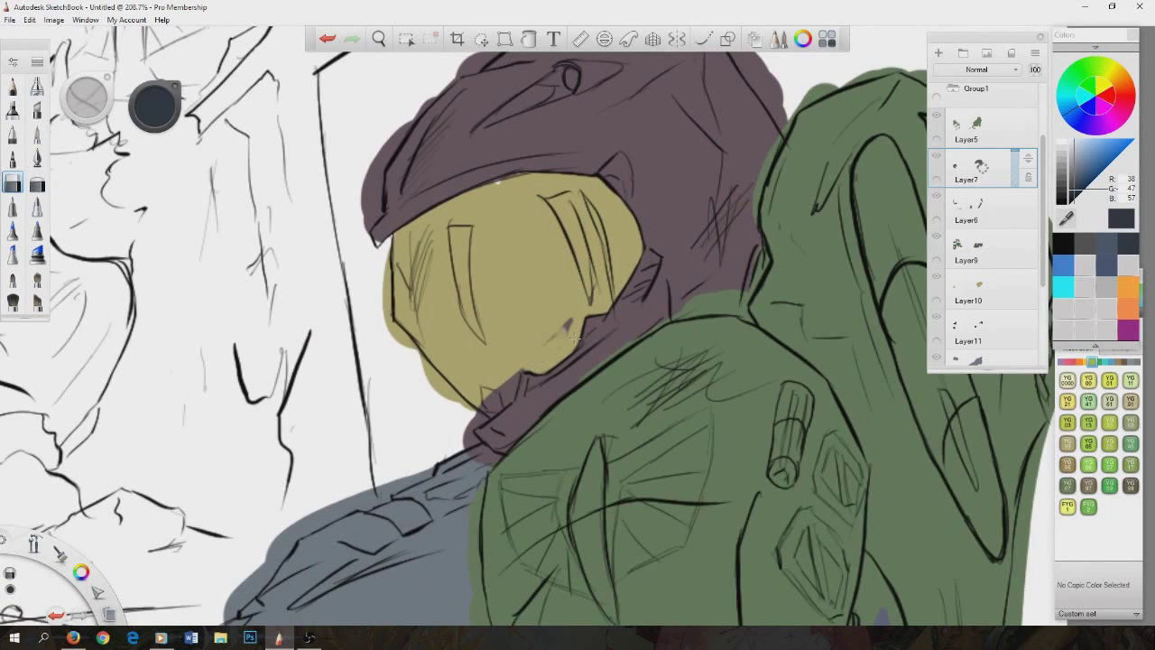
left_click_drag(494, 397, 517, 370)
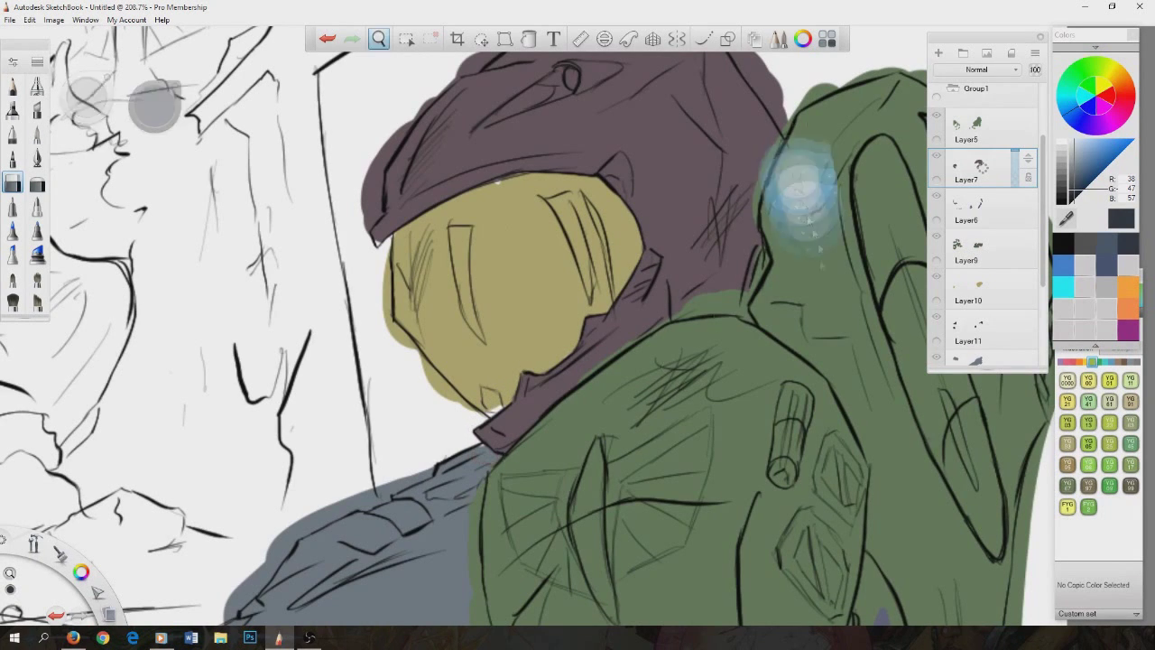
Clean up the purple along the top, front and brim of the large soldier's helmet to match the line art.
left_click_drag(800, 180, 692, 337)
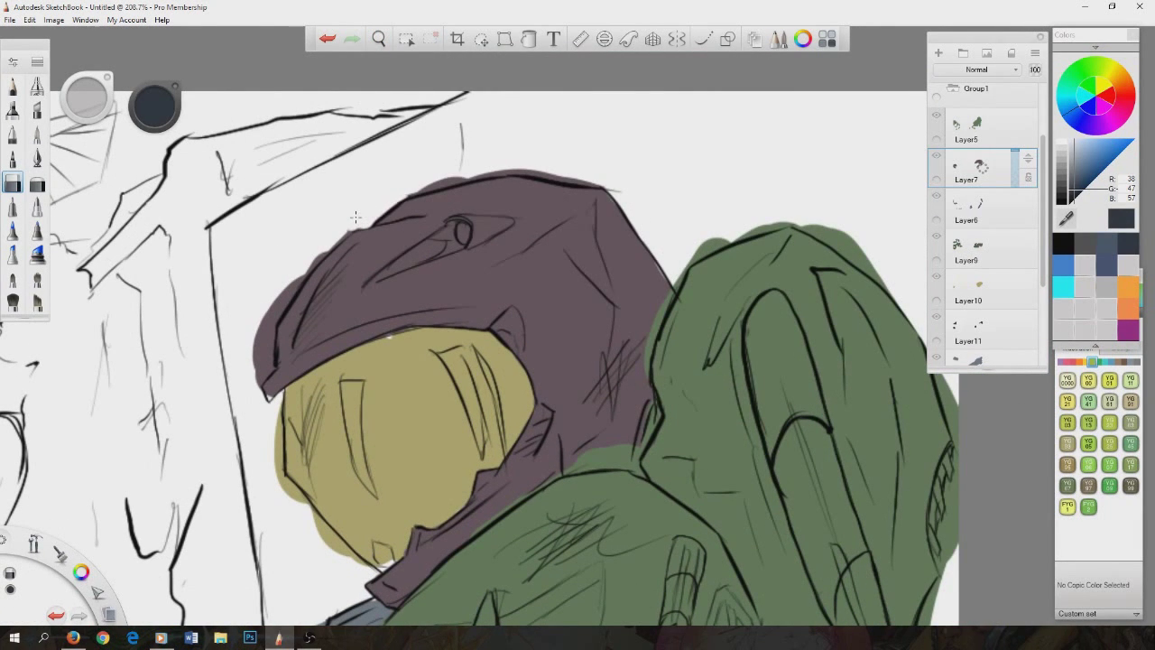
mouse_move(327, 248)
left_mouse_down()
mouse_move(261, 356)
mouse_move(271, 336)
left_mouse_up()
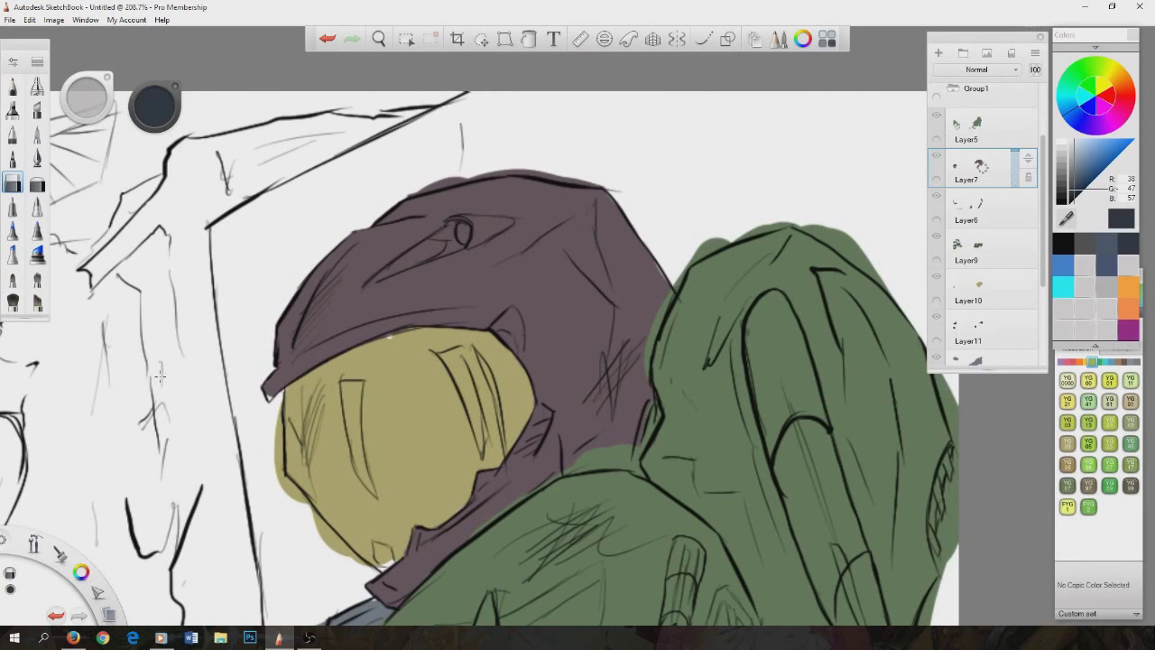
left_click(268, 394, "alt")
key("e")
left_click_drag(410, 191, 537, 165)
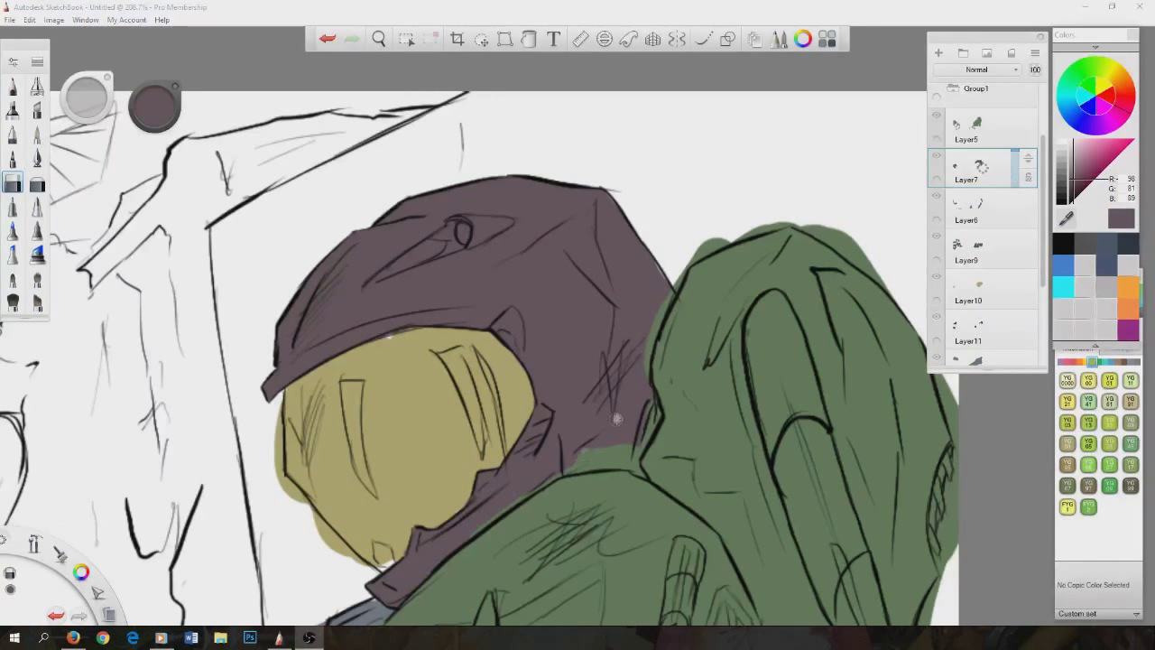
Erase the purple overspill around the small soldier's helmet and visor, touching up the helmet's edge.
left_click_drag(335, 361, 431, 347)
mouse_move(410, 406)
left_mouse_down()
mouse_move(451, 441)
mouse_move(465, 483)
left_mouse_up()
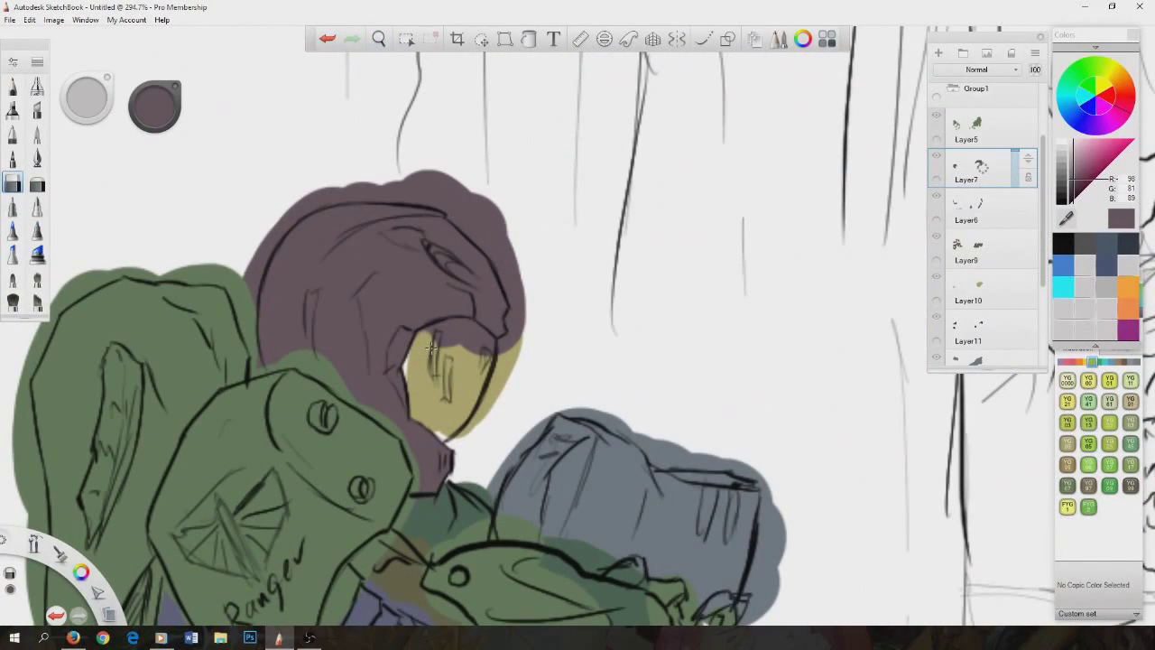
left_click_drag(434, 334, 503, 348)
mouse_move(247, 271)
left_mouse_down()
mouse_move(260, 357)
mouse_move(307, 203)
mouse_move(351, 190)
mouse_move(492, 194)
mouse_move(519, 271)
mouse_move(514, 307)
left_mouse_up()
key("e")
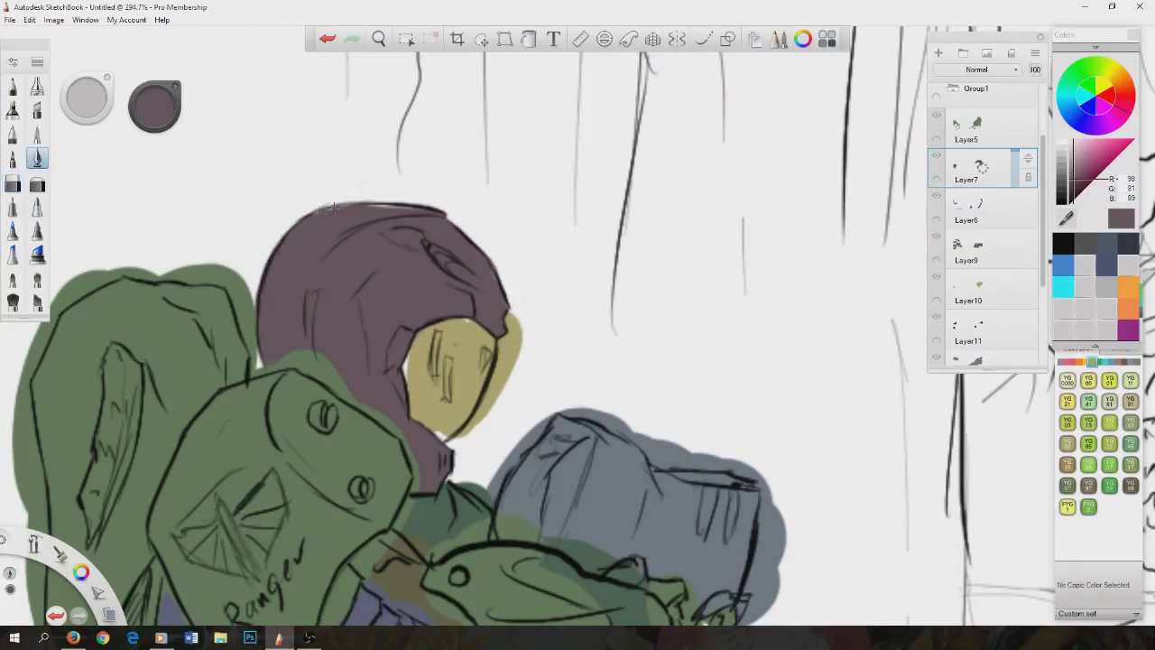
key("e")
On the green armour layer, erase the overspill around the small soldier's upper backpack and Ranger shoulder plate.
scroll(460, 305, "down", 8)
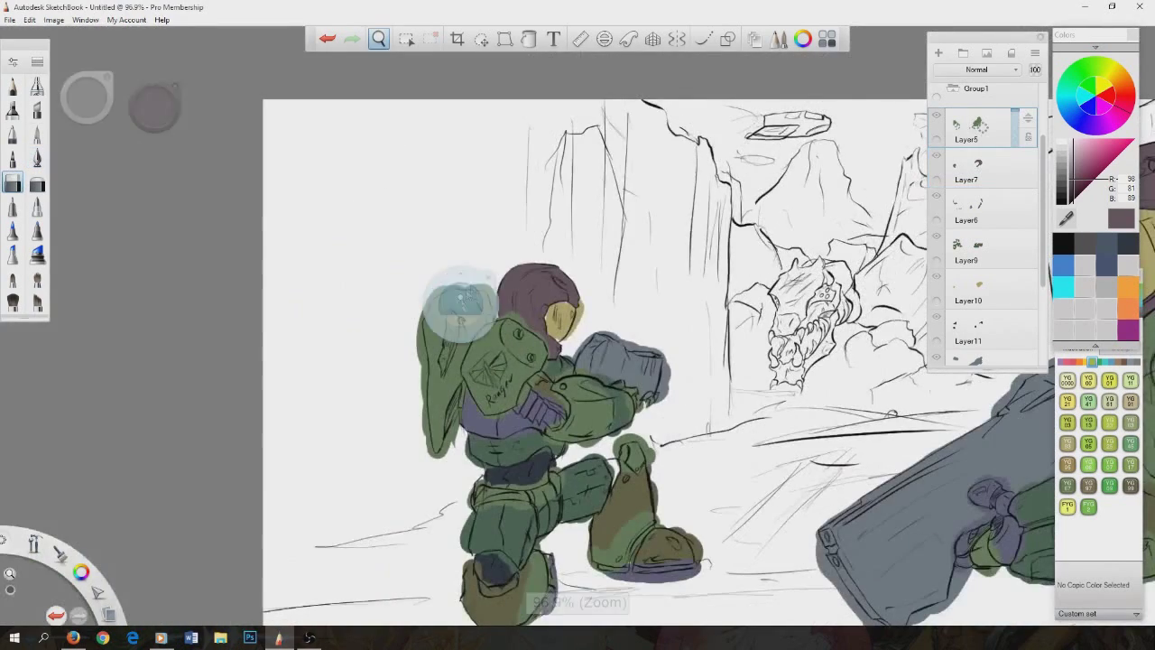
scroll(591, 355, "up", 8)
mouse_move(592, 354)
left_mouse_down()
mouse_move(572, 275)
mouse_move(594, 302)
left_mouse_up()
left_click(569, 271, "alt")
left_click(555, 264, "alt")
mouse_move(555, 264)
left_mouse_down()
mouse_move(552, 275)
mouse_move(352, 307)
mouse_move(316, 446)
mouse_move(330, 577)
left_mouse_up()
left_click_drag(429, 255, 555, 262)
mouse_move(607, 372)
left_mouse_down()
mouse_move(623, 165)
mouse_move(702, 181)
mouse_move(794, 271)
mouse_move(767, 379)
mouse_move(725, 422)
left_mouse_up()
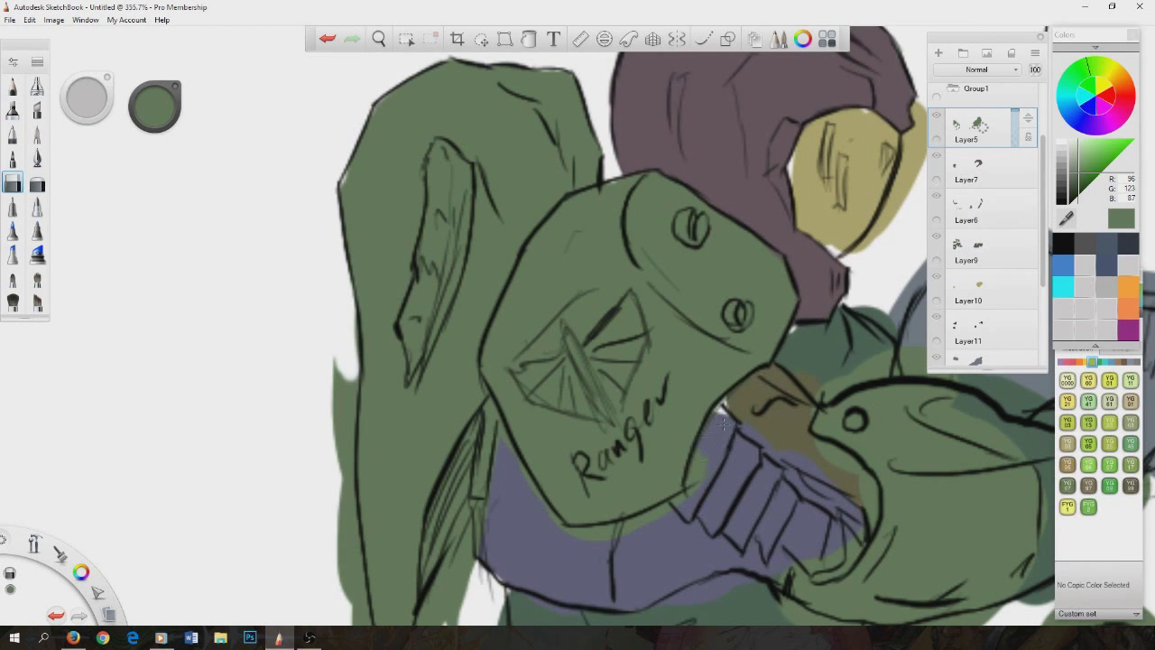
mouse_move(492, 490)
left_mouse_down()
mouse_move(487, 411)
mouse_move(689, 505)
left_mouse_up()
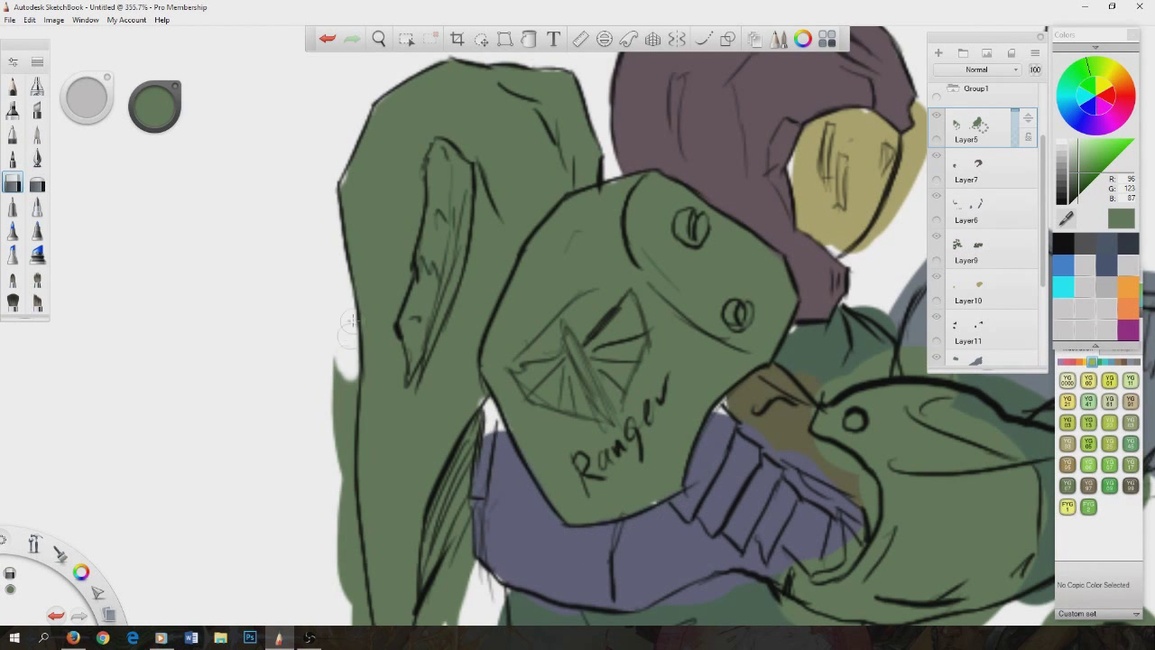
Erase the green overspill along the outer edge and lower tip of the small soldier's backpack.
left_click_drag(350, 320, 343, 500)
left_click_drag(644, 476, 672, 271)
mouse_move(397, 416)
left_mouse_down()
mouse_move(451, 487)
mouse_move(496, 341)
left_mouse_up()
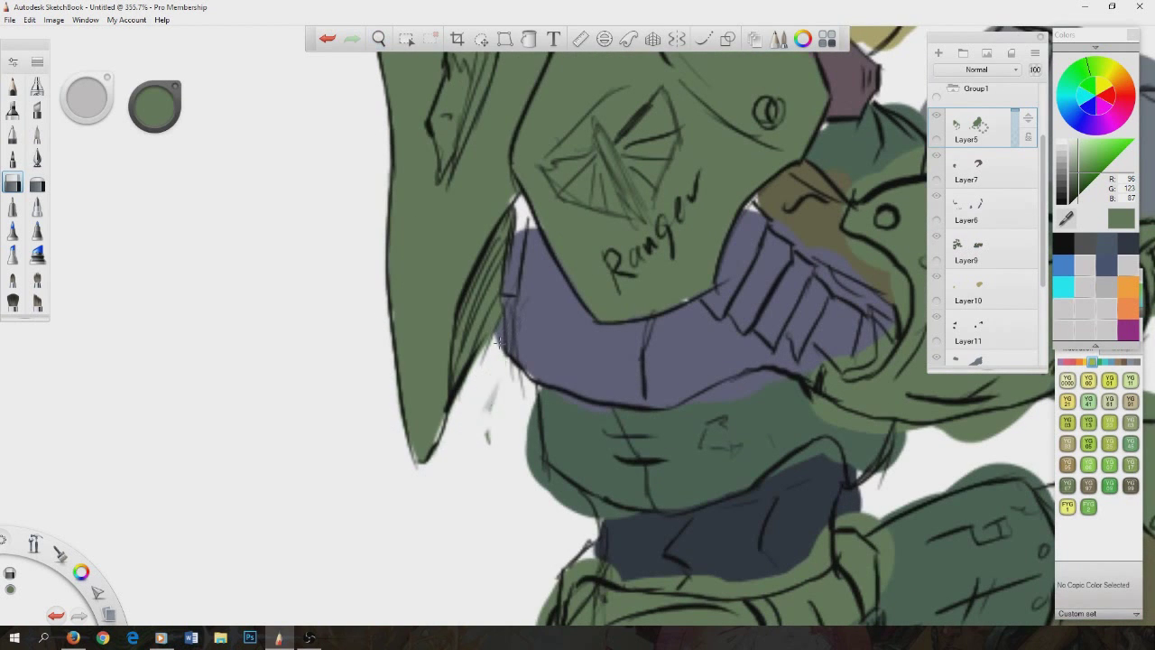
left_click_drag(885, 175, 574, 364)
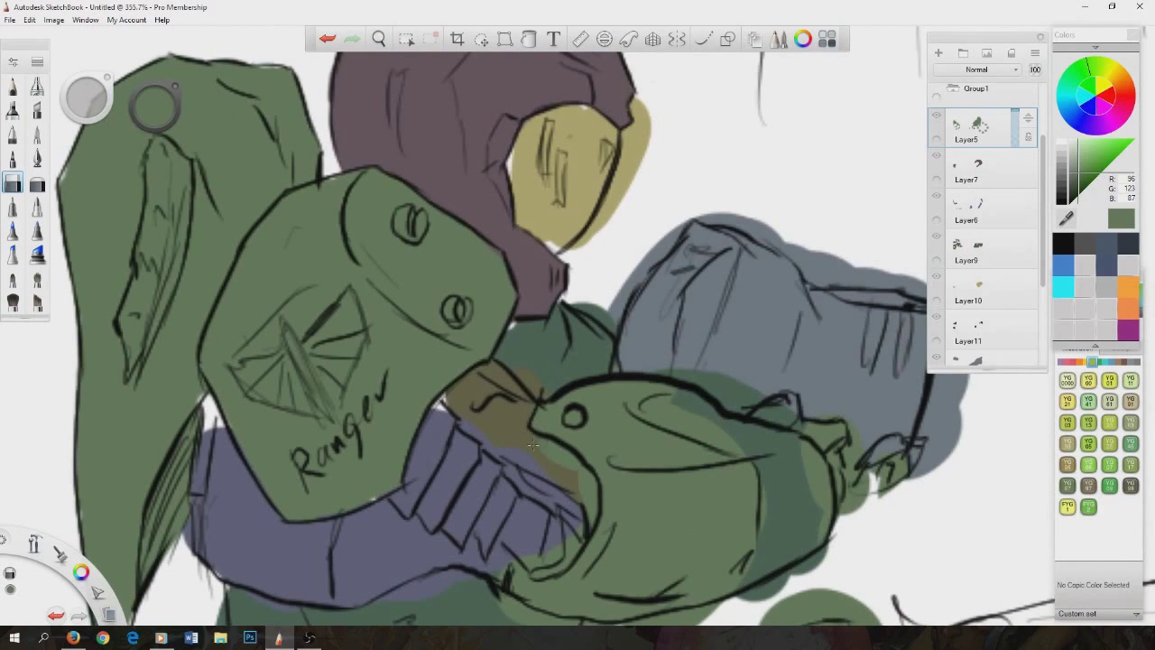
Erase the green overspill around the small soldier's forearm and hand, and touch up the lower tip of the backpack.
left_click_drag(533, 443, 589, 510)
mouse_move(672, 395)
left_mouse_down()
mouse_move(713, 437)
mouse_move(762, 533)
mouse_move(830, 541)
mouse_move(851, 508)
left_mouse_up()
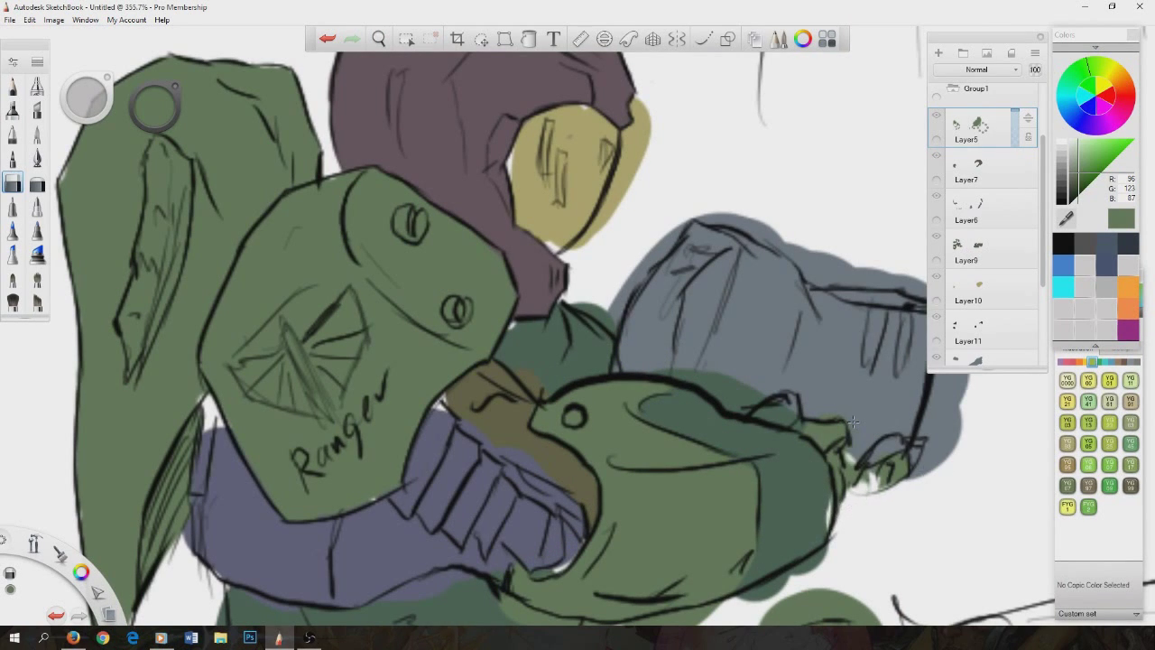
left_click_drag(693, 614, 596, 405)
left_click(37, 158)
left_click_drag(103, 185, 361, 162)
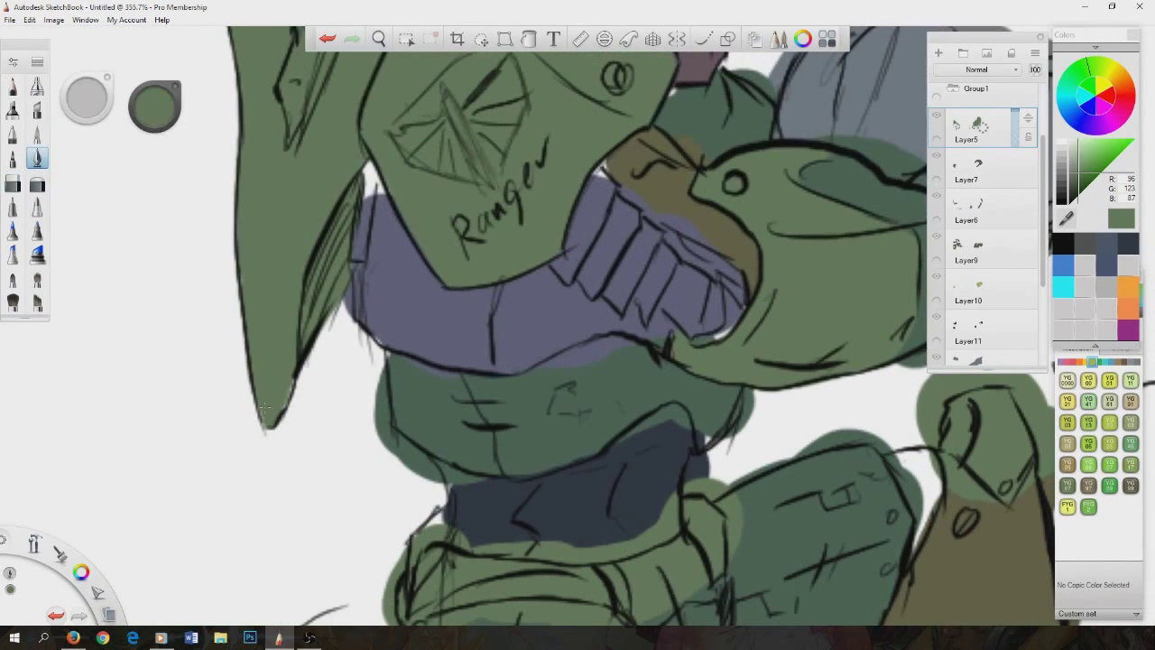
Erase the light green overspill above, below and beside the small soldier's belt so it follows the line art.
scroll(289, 425, "down", 3)
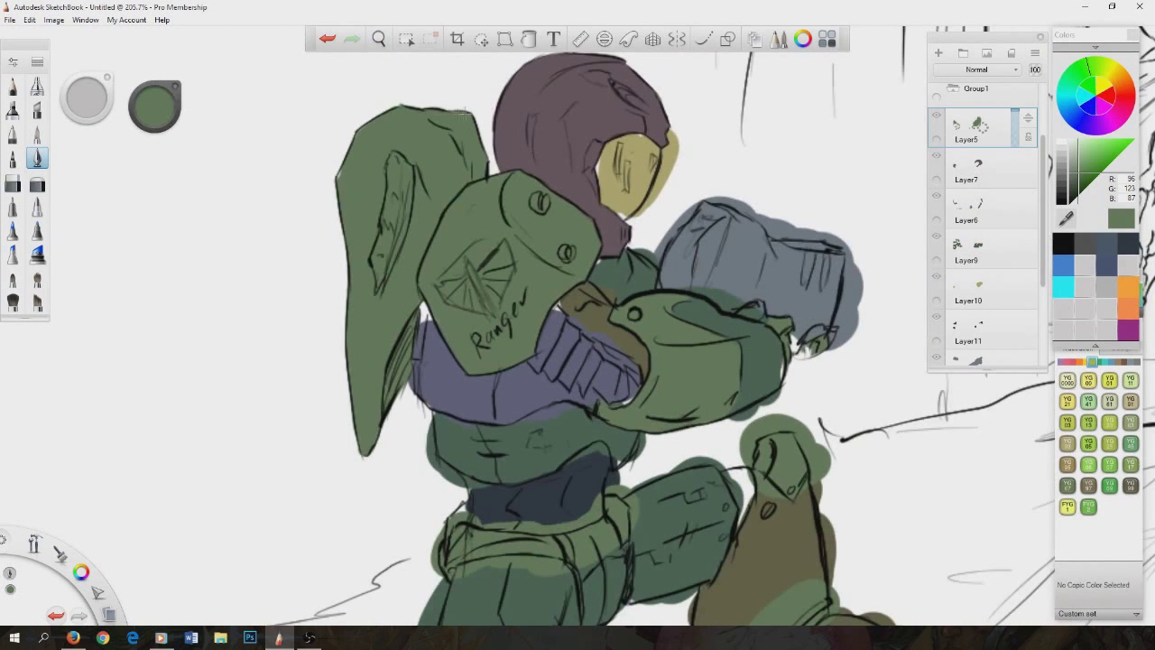
scroll(621, 604, "up", 4)
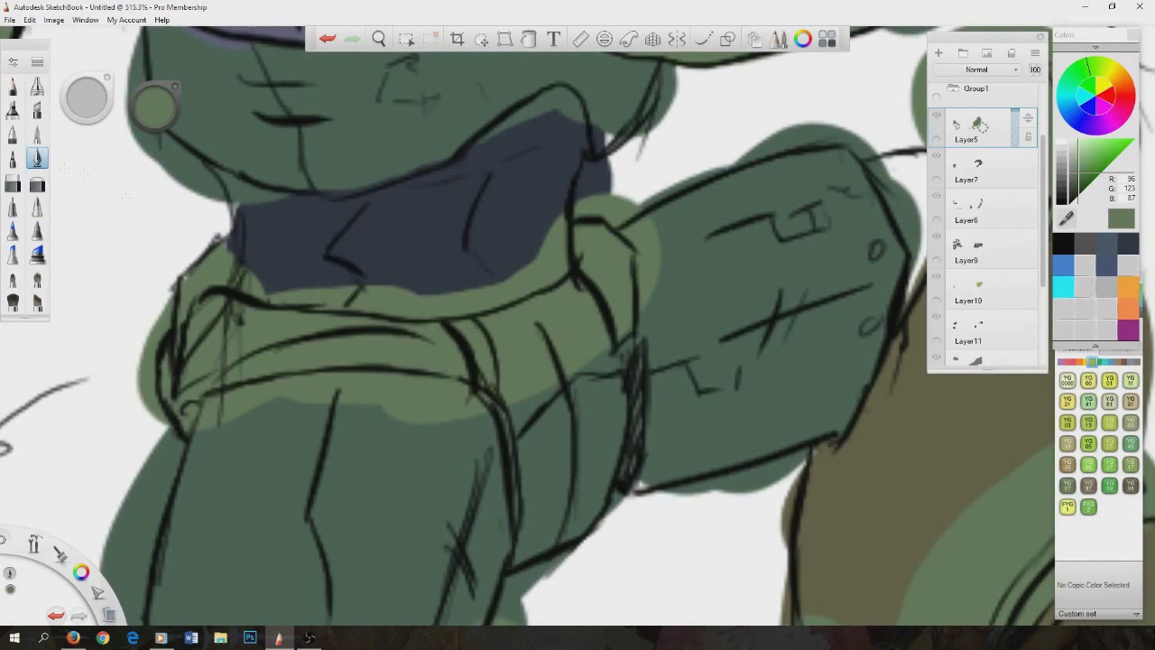
key("e")
left_click_drag(203, 413, 383, 385)
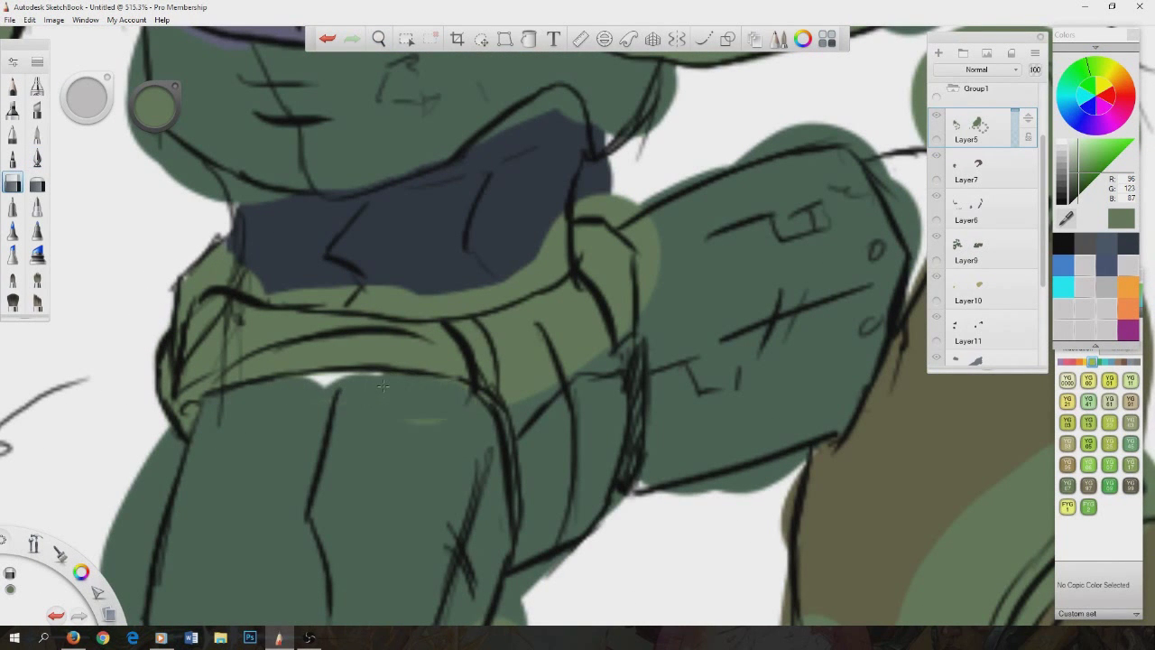
mouse_move(239, 275)
left_mouse_down()
mouse_move(328, 293)
mouse_move(433, 293)
mouse_move(544, 248)
mouse_move(539, 275)
mouse_move(555, 208)
mouse_move(621, 210)
left_mouse_up()
mouse_move(516, 386)
left_mouse_down()
mouse_move(541, 311)
mouse_move(587, 298)
left_mouse_up()
Erase the light green overspill around the small soldier's raised knee guard.
scroll(586, 297, "down", 5)
scroll(686, 240, "up", 5)
mouse_move(564, 361)
left_mouse_down()
mouse_move(577, 234)
mouse_move(675, 180)
mouse_move(767, 361)
left_mouse_up()
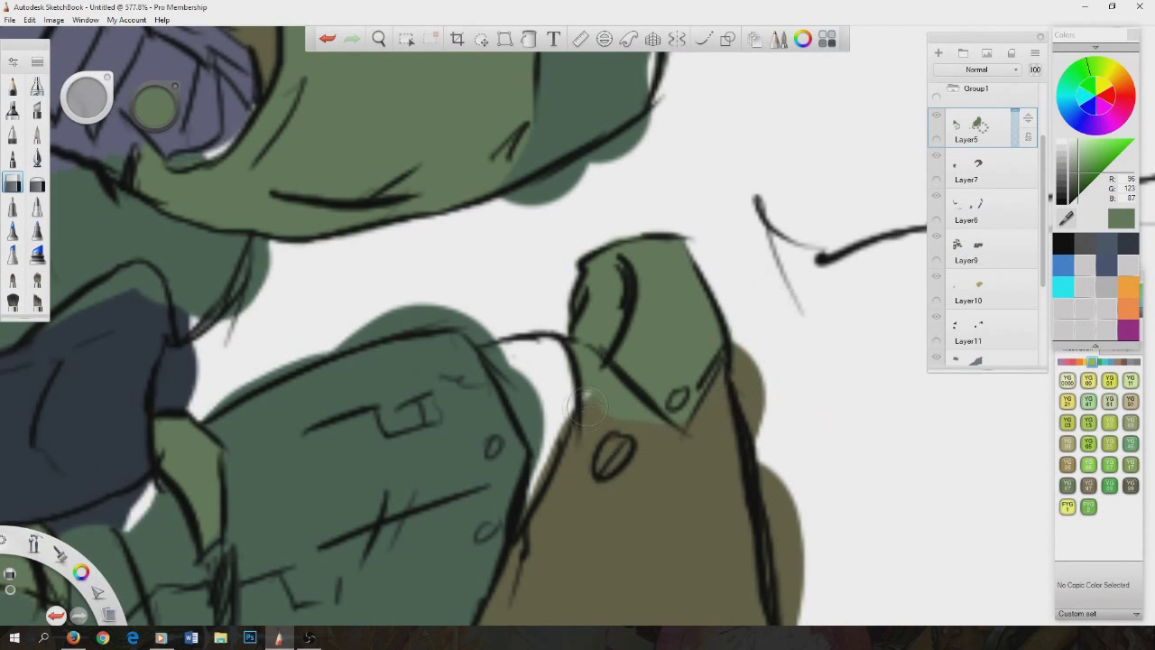
scroll(632, 361, "down", 3)
Clean up the light green along the edges of the small soldier's rear boot and front shin guard.
mouse_move(529, 297)
left_mouse_down()
mouse_move(534, 478)
mouse_move(449, 595)
left_mouse_up()
left_click_drag(444, 348, 417, 591)
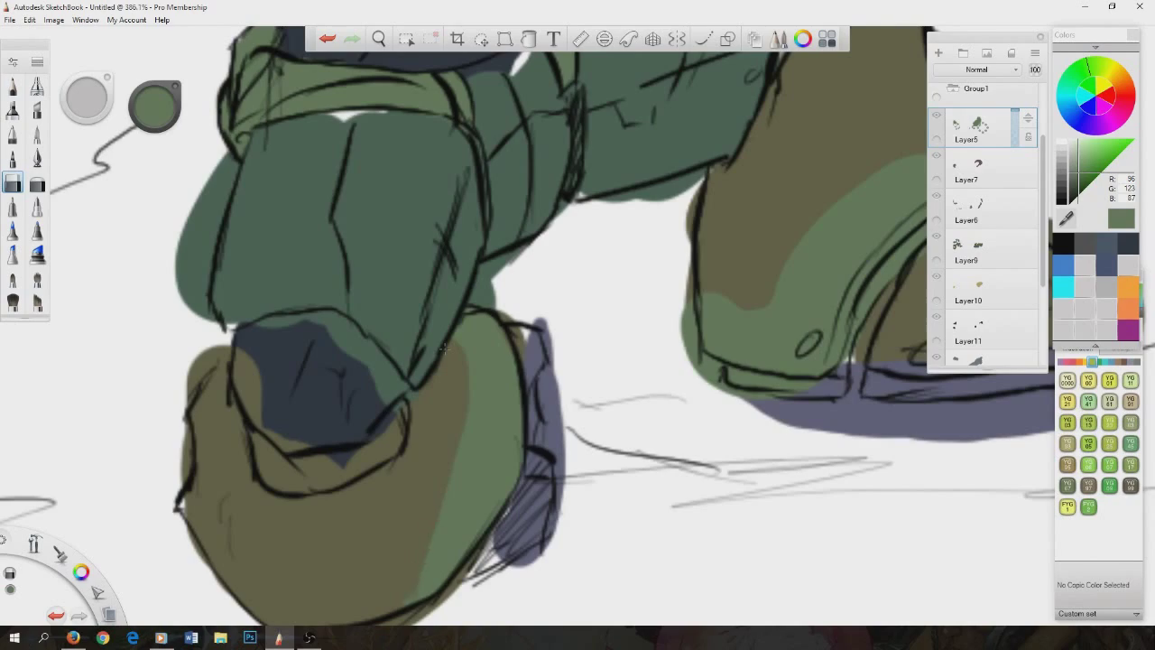
scroll(777, 298, "up", 3)
mouse_move(434, 347)
left_mouse_down()
mouse_move(612, 216)
mouse_move(798, 133)
mouse_move(633, 397)
mouse_move(551, 456)
mouse_move(425, 415)
left_mouse_up()
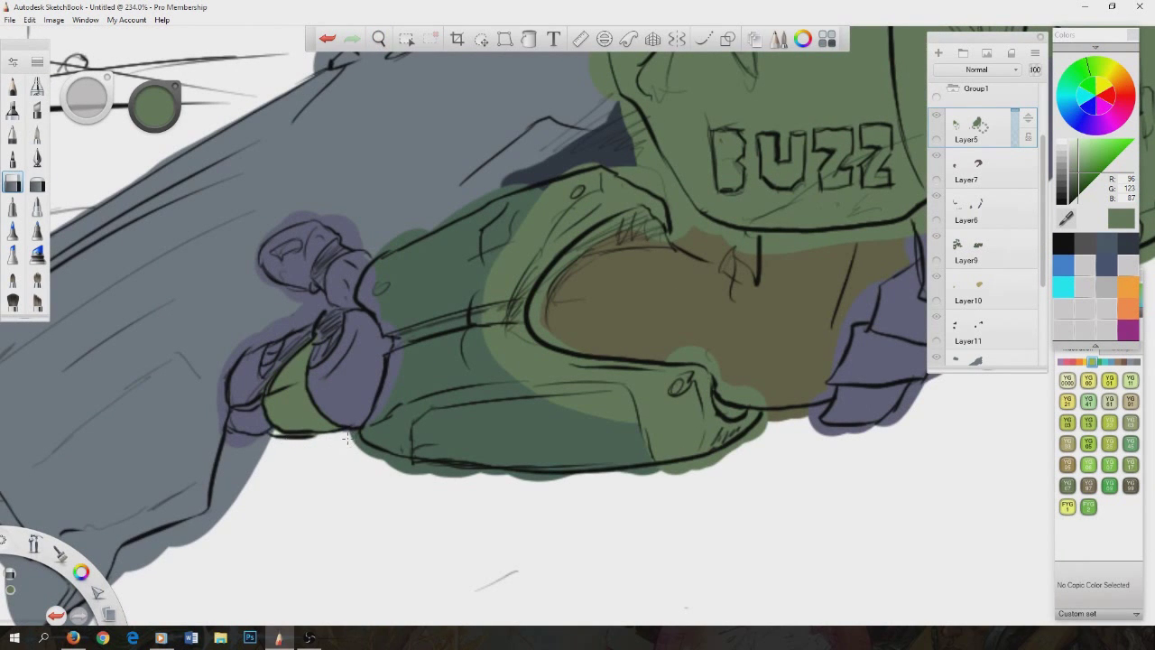
Erase the light green overspill inside and around the large soldier's forearm armour, following its opening and outer edges.
mouse_move(651, 236)
left_mouse_down()
mouse_move(573, 243)
mouse_move(538, 307)
left_mouse_up()
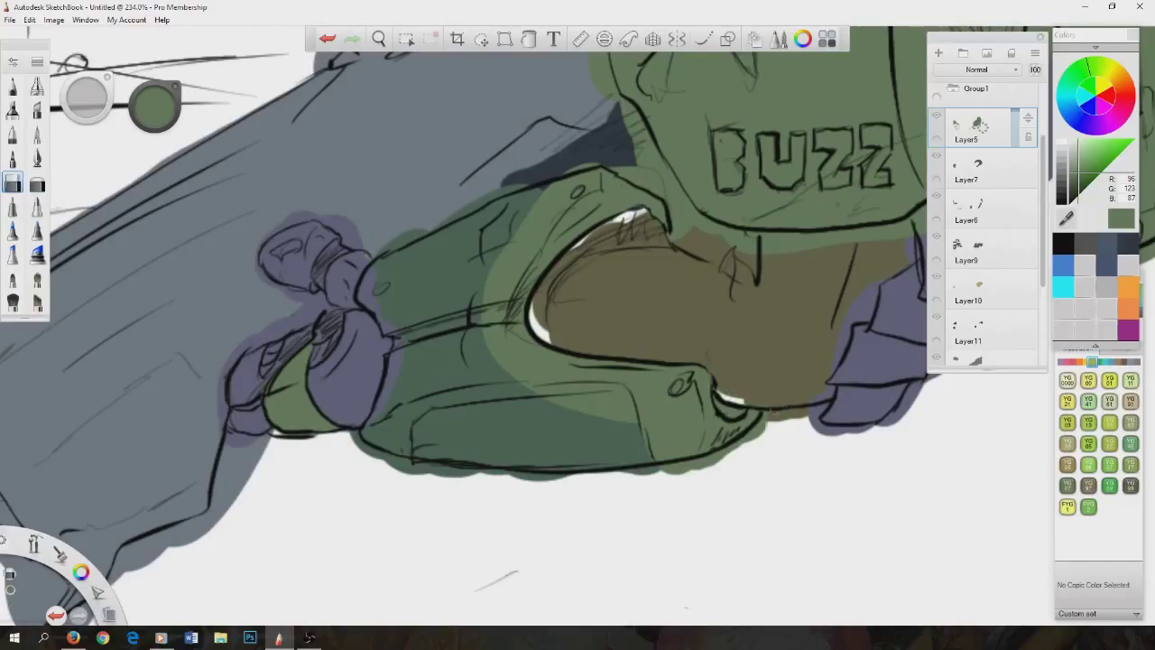
mouse_move(528, 389)
left_mouse_down()
mouse_move(598, 390)
mouse_move(622, 408)
mouse_move(583, 411)
mouse_move(632, 399)
left_mouse_up()
left_click_drag(623, 170, 681, 236)
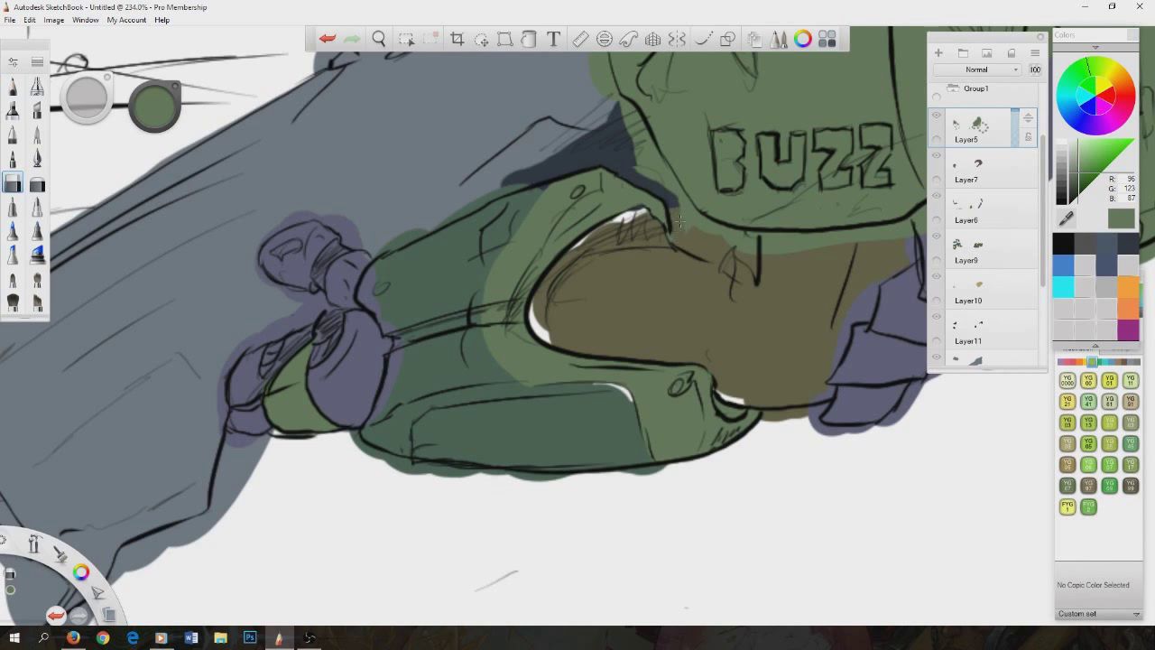
left_click_drag(525, 305, 476, 311)
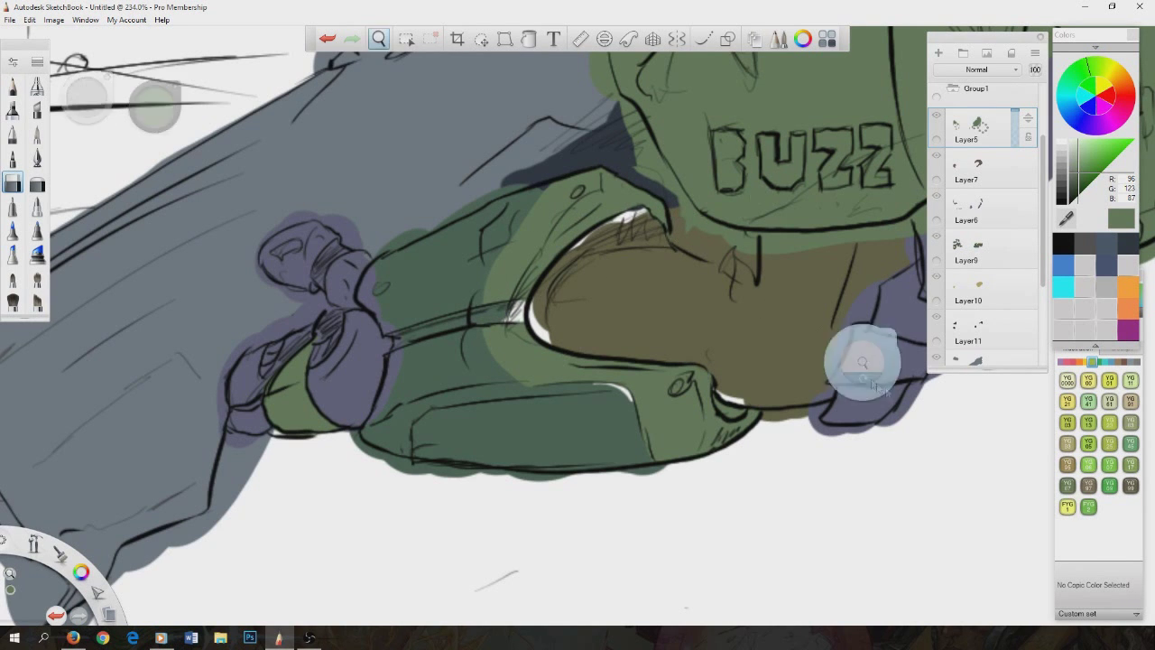
Erase the green overspill beneath the large soldier's BUZZ plate and in the gap between the plate and backpack.
left_click_drag(912, 200, 616, 267)
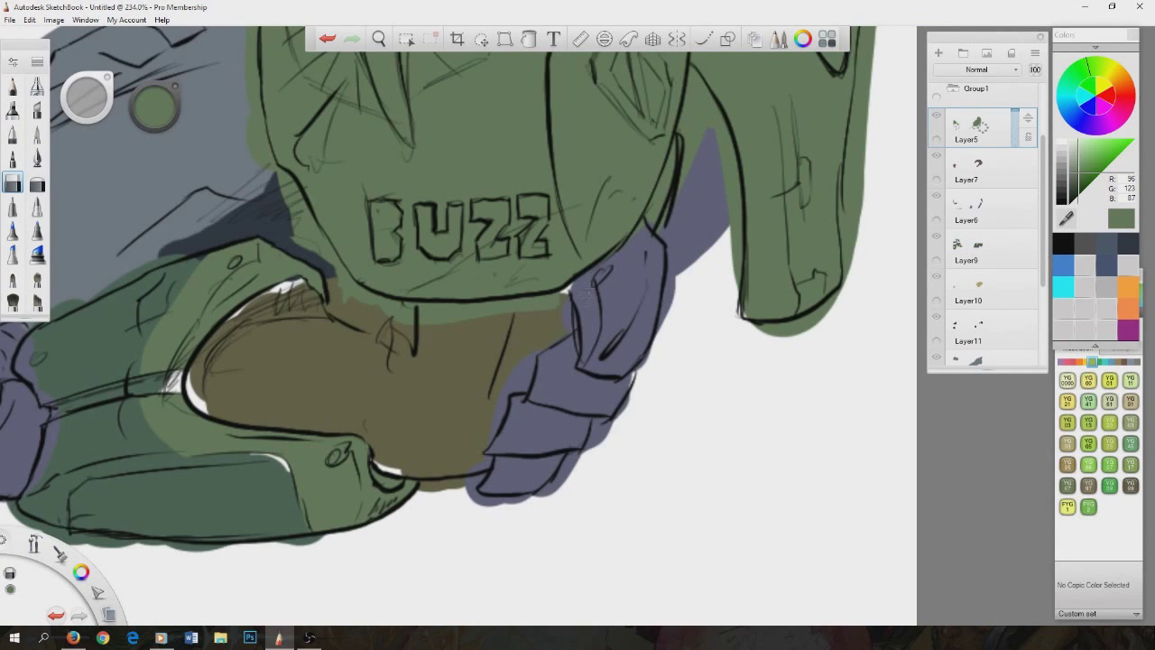
left_click_drag(691, 118, 592, 267)
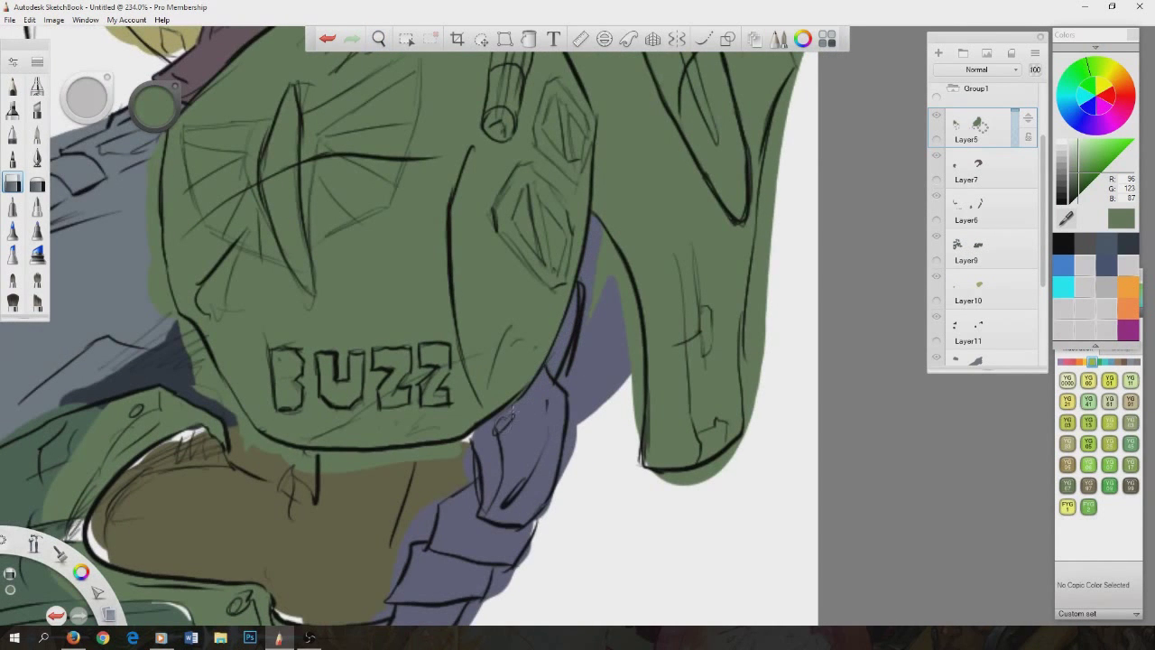
left_click_drag(604, 271, 641, 442)
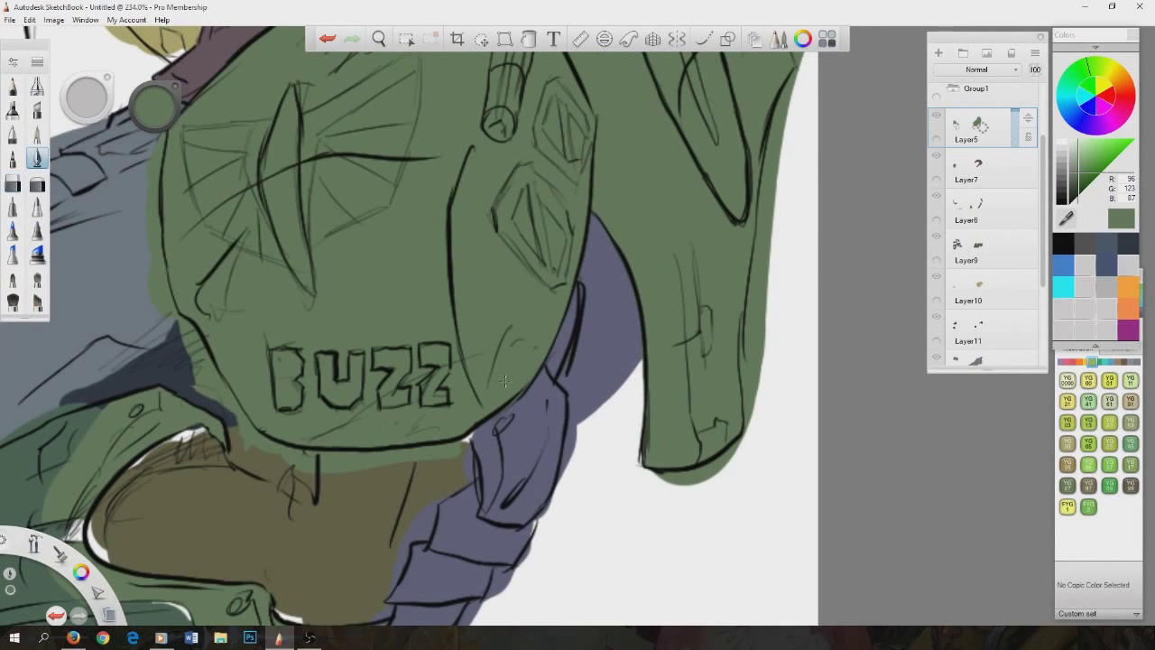
Erase the green overspill around the lower end and along the outer edge of the large soldier's backpack.
left_click_drag(677, 478, 731, 443)
left_click_drag(794, 90, 663, 266)
mouse_move(668, 253)
left_mouse_down()
mouse_move(634, 415)
mouse_move(622, 578)
left_mouse_up()
left_click_drag(799, 179, 601, 285)
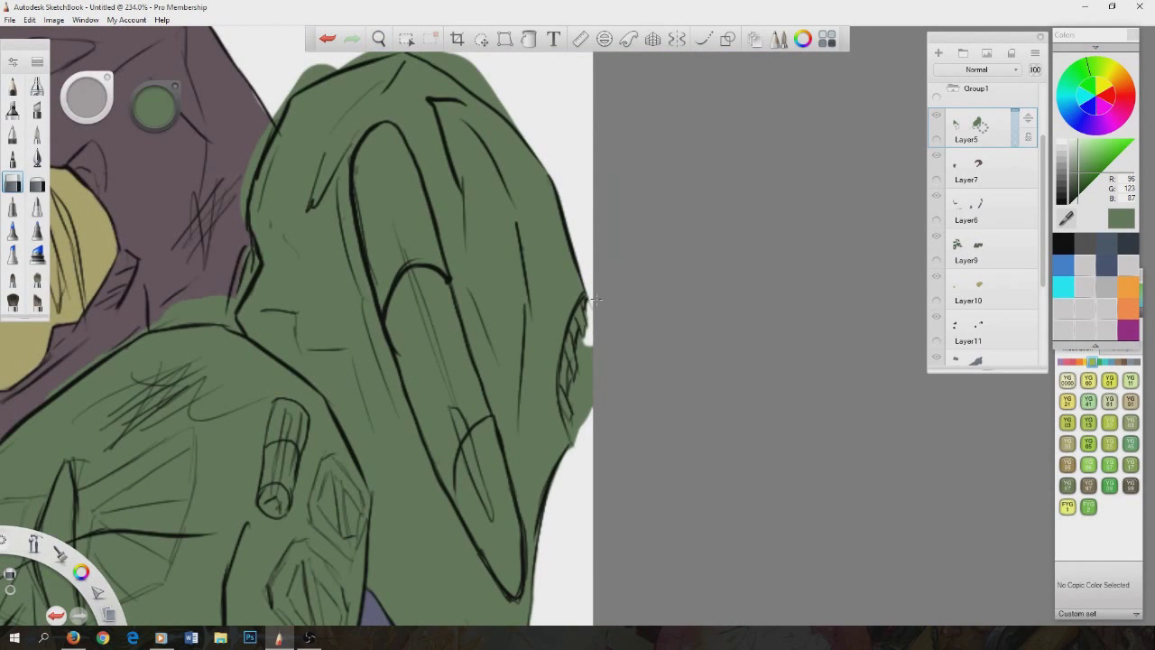
left_click_drag(588, 332, 585, 421)
left_click_drag(705, 384, 723, 478)
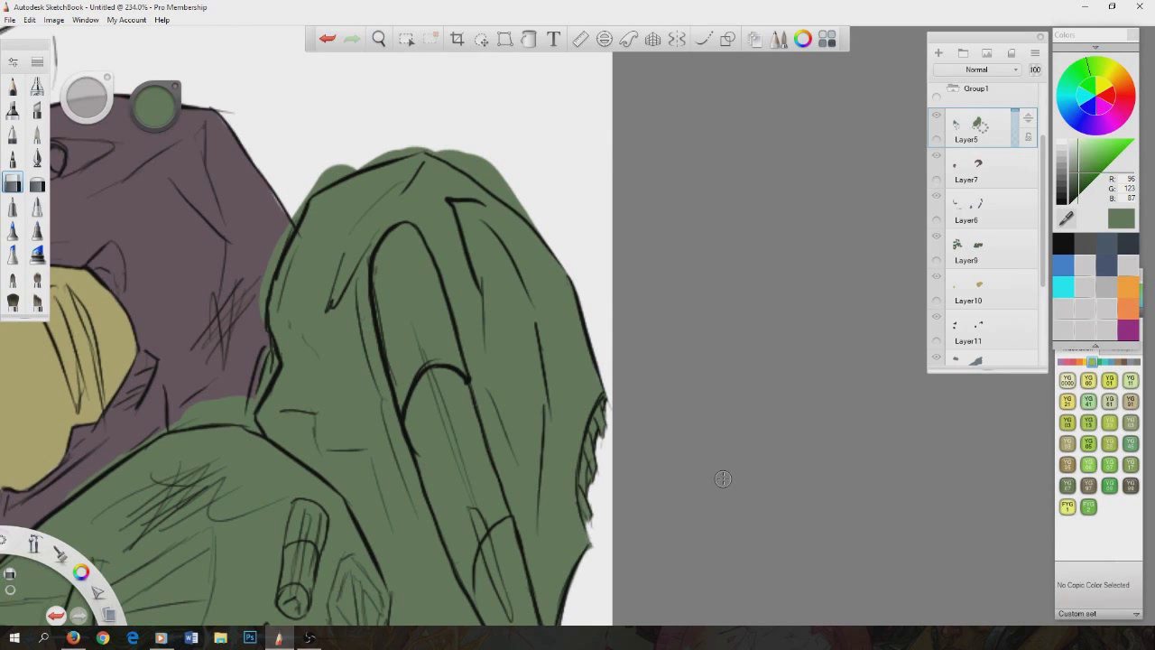
Erase the green overspill along the top of the large soldier's backpack and the upper edge of the BUZZ plate.
left_click_drag(446, 152, 539, 219)
left_click_drag(316, 176, 426, 152)
left_click_drag(312, 190, 264, 323)
left_click_drag(224, 415, 514, 361)
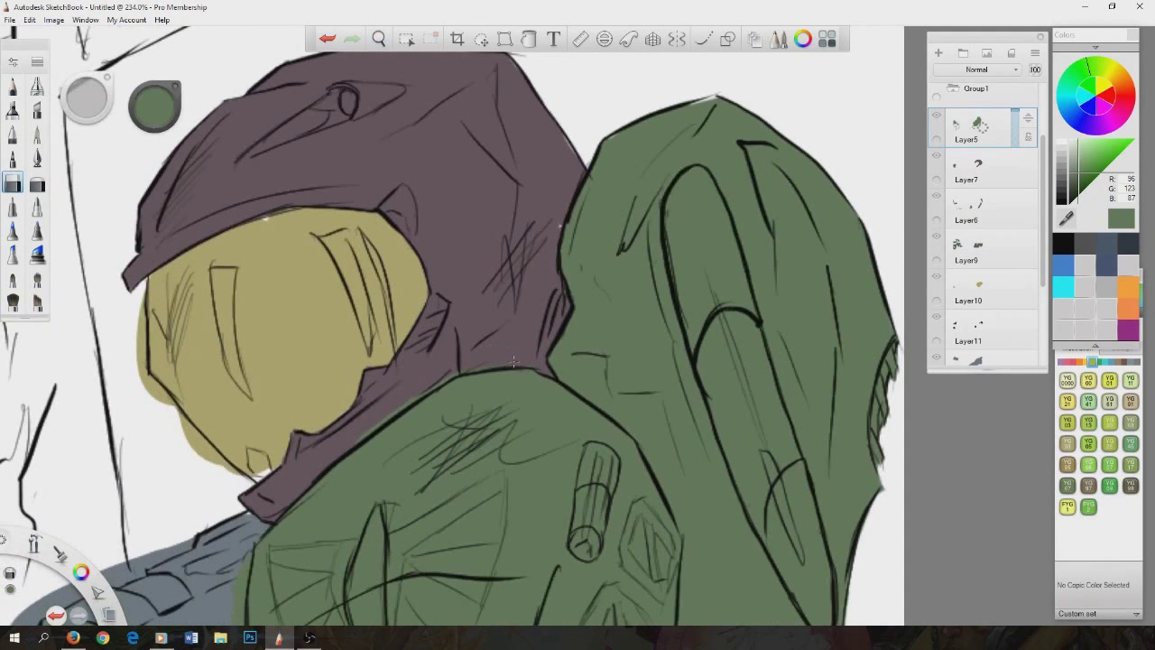
Erase the green inside the long slot on the large soldier's backpack to expose the purple underneath.
mouse_move(706, 360)
left_mouse_down()
mouse_move(749, 329)
mouse_move(706, 359)
left_mouse_up()
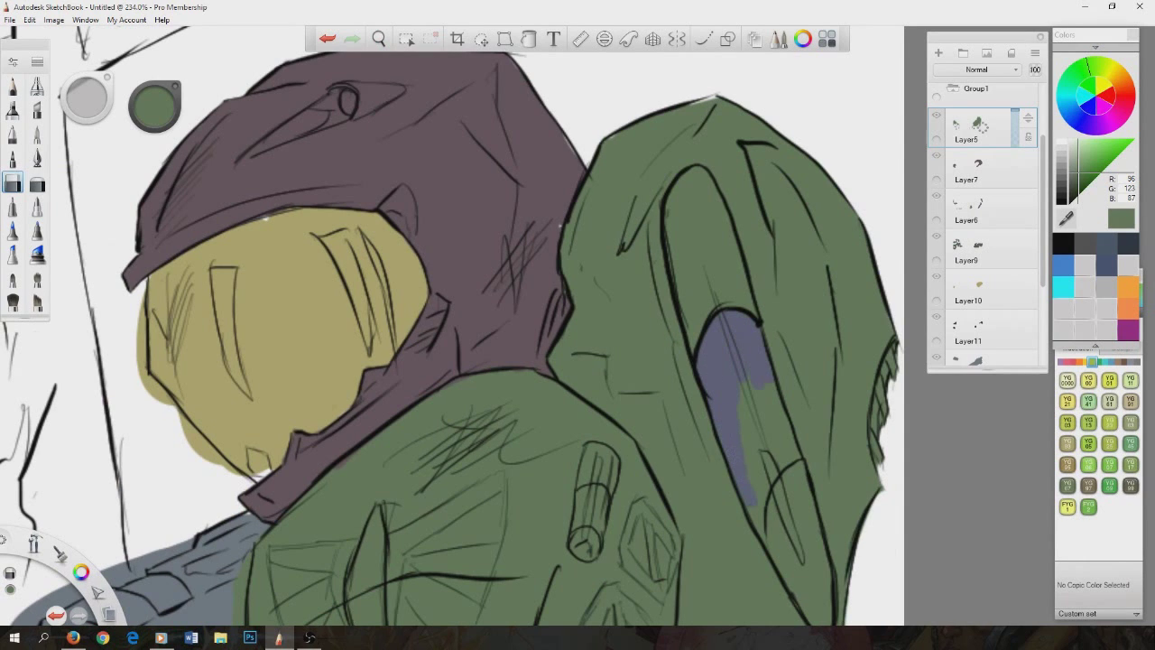
key("alt+Tab")
key("alt+Tab")
mouse_move(747, 393)
left_mouse_down()
mouse_move(776, 470)
mouse_move(744, 381)
left_mouse_up()
left_click_drag(783, 533, 744, 381)
left_click_drag(776, 538, 796, 282)
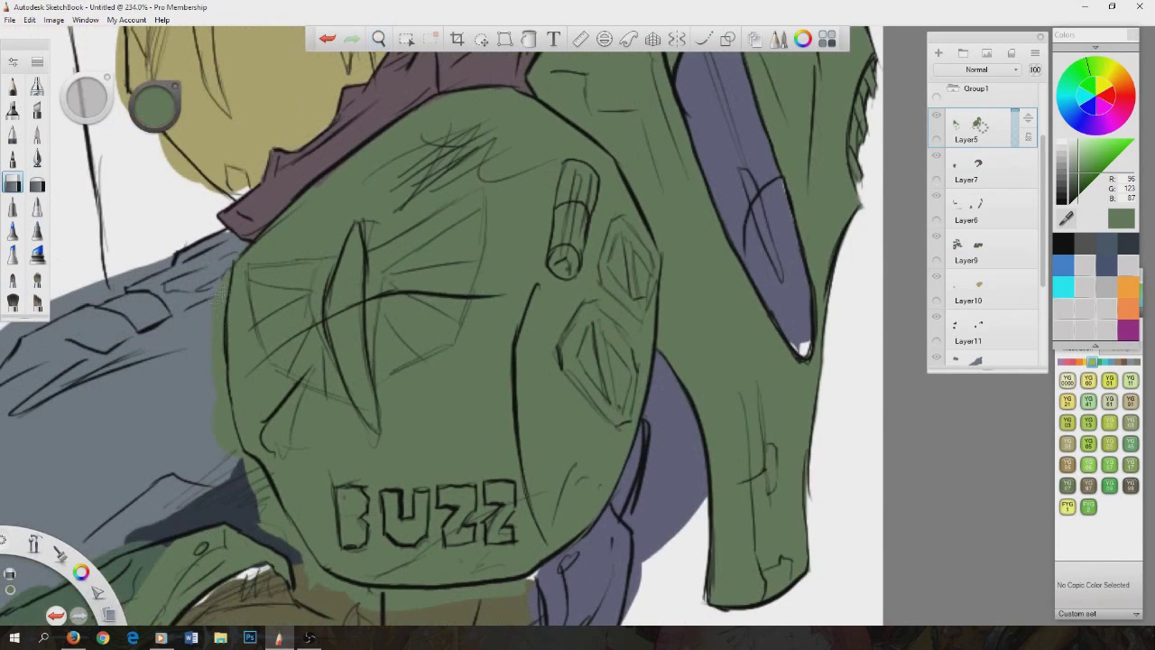
Erase the green overspill along the front edge of the BUZZ plate and touch up the plate and backpack edges.
mouse_move(247, 453)
left_mouse_down()
mouse_move(313, 577)
mouse_move(400, 372)
left_mouse_up()
left_click_drag(397, 289, 528, 406)
left_click(37, 158)
left_click_drag(584, 370, 487, 542)
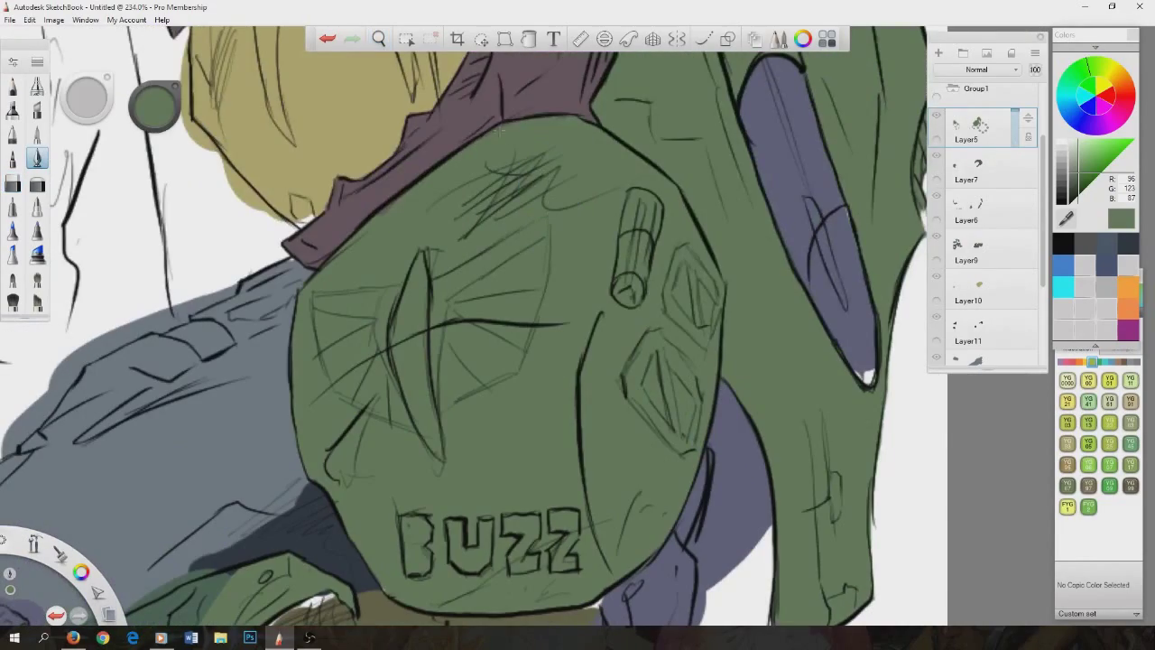
left_click_drag(561, 118, 535, 156)
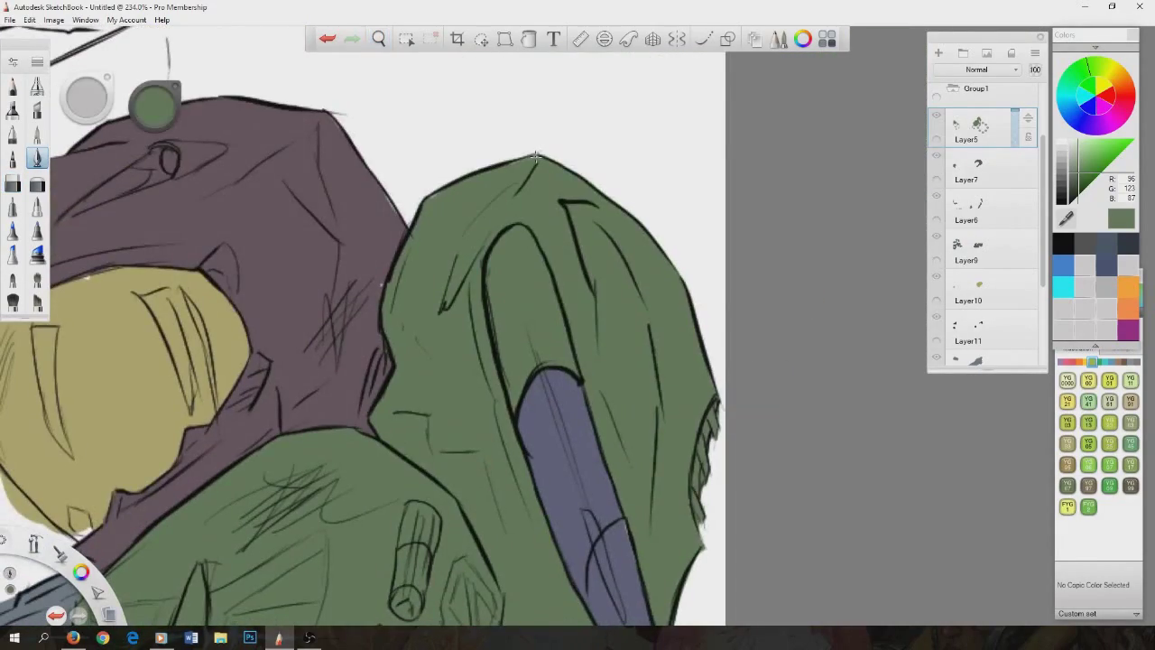
Switch to Layer6, sample its purple and fill the gap at the lower tip of the large soldier's backpack slot.
scroll(577, 325, "down", 5)
left_click(966, 171)
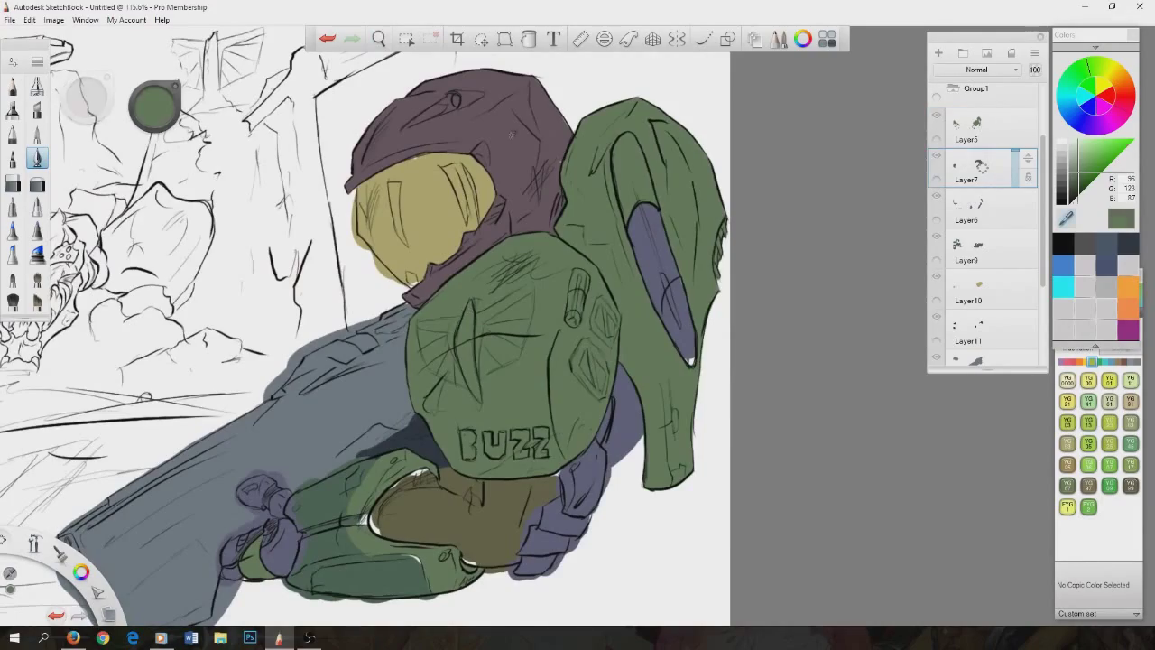
scroll(655, 287, "up", 5)
scroll(654, 287, "down", 3)
left_click(966, 210)
scroll(577, 325, "down", 4)
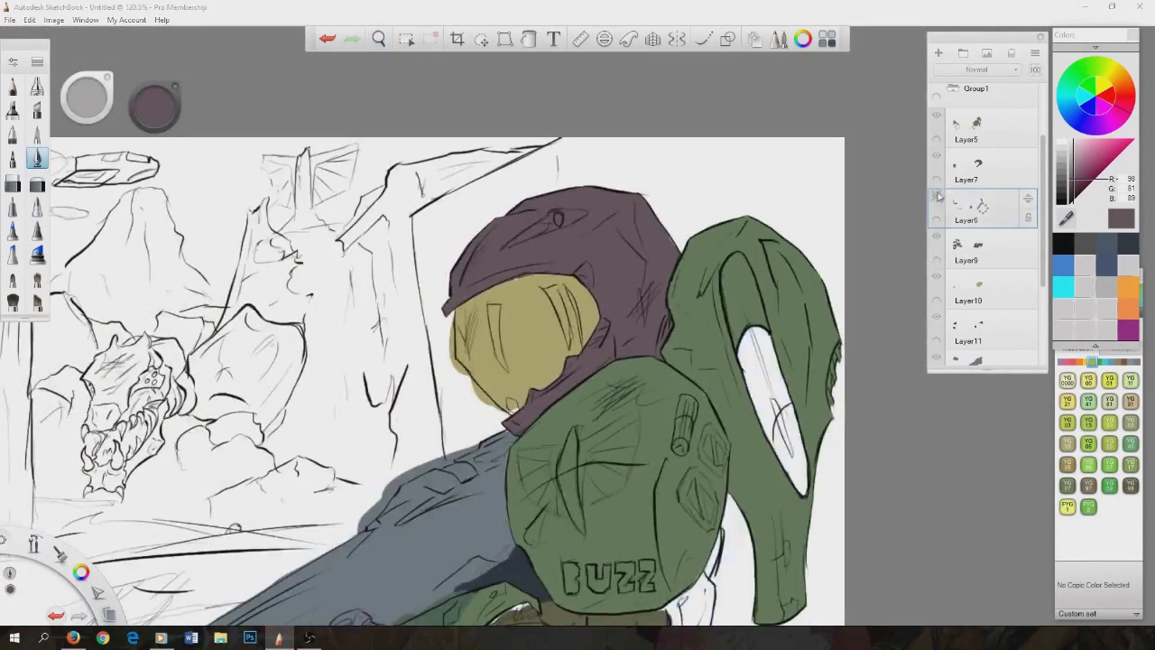
left_click(772, 415, "alt")
scroll(580, 330, "up", 5)
scroll(542, 307, "down", 2)
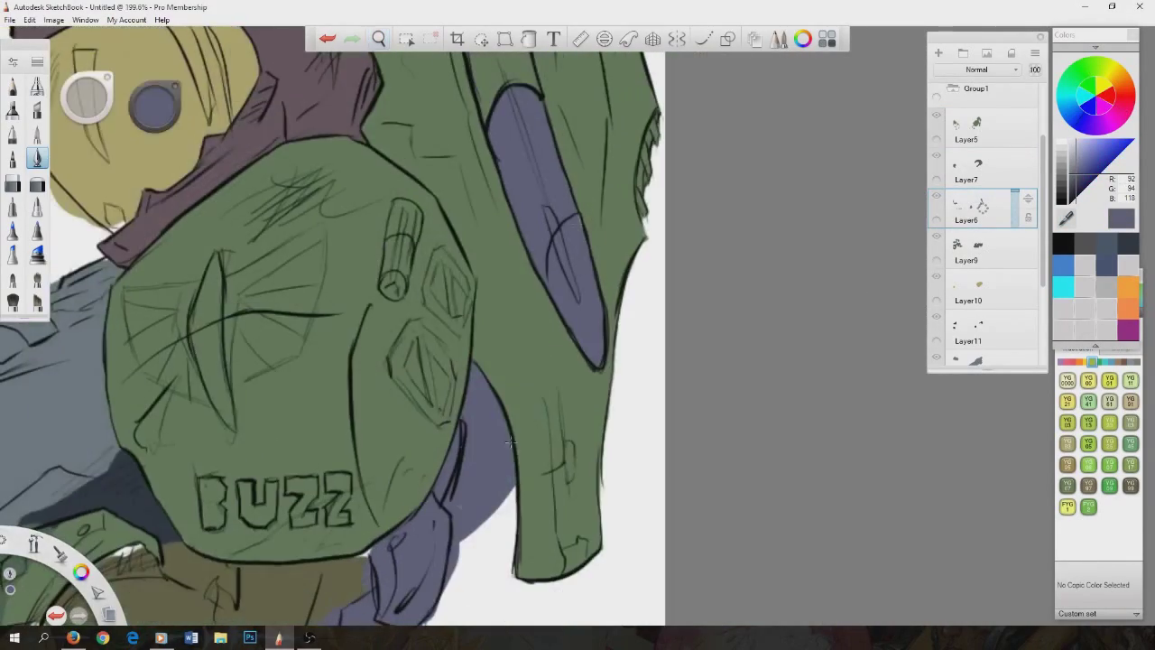
Erase the purple overspill along the outer edge of the large soldier's segmented upper arm.
scroll(580, 387, "down", 2)
scroll(656, 162, "up", 4)
key("e")
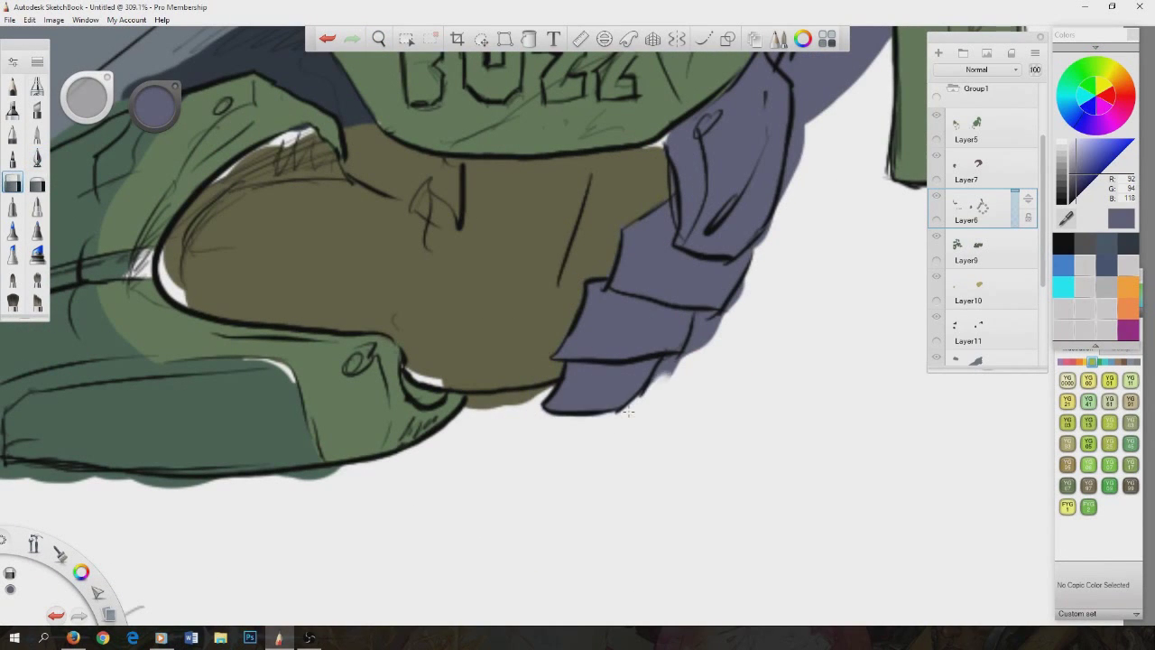
left_click_drag(758, 275, 581, 397)
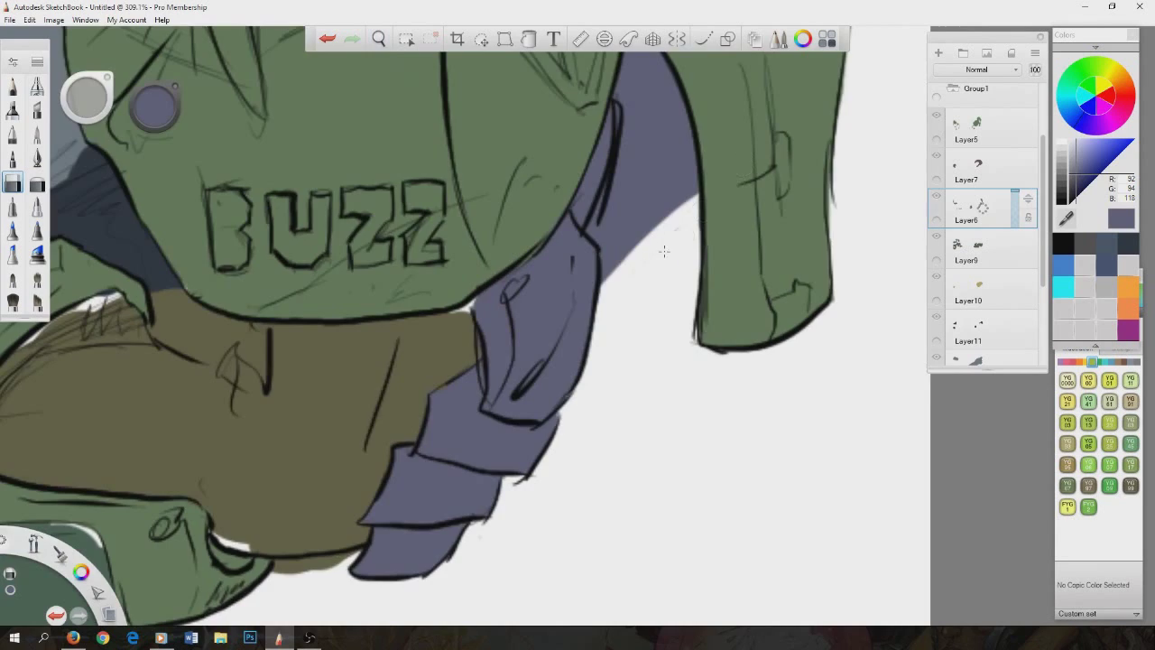
Erase the purple overspill around the large soldier's gloved hand and wrist, including the hatched areas at the fingers.
scroll(665, 250, "down", 3)
scroll(487, 189, "up", 4)
mouse_move(465, 176)
left_mouse_down()
mouse_move(442, 307)
mouse_move(374, 356)
mouse_move(311, 487)
mouse_move(331, 517)
left_mouse_up()
left_click(37, 158)
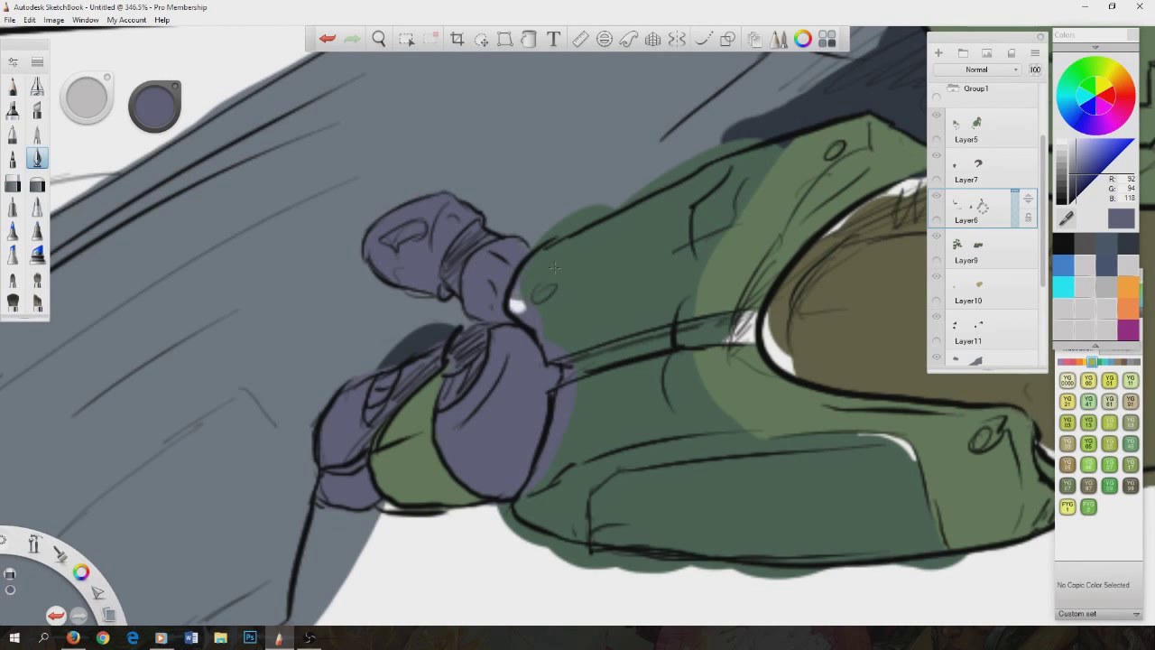
left_click_drag(443, 344, 397, 397)
mouse_move(479, 327)
left_mouse_down()
mouse_move(456, 361)
mouse_move(468, 352)
left_mouse_up()
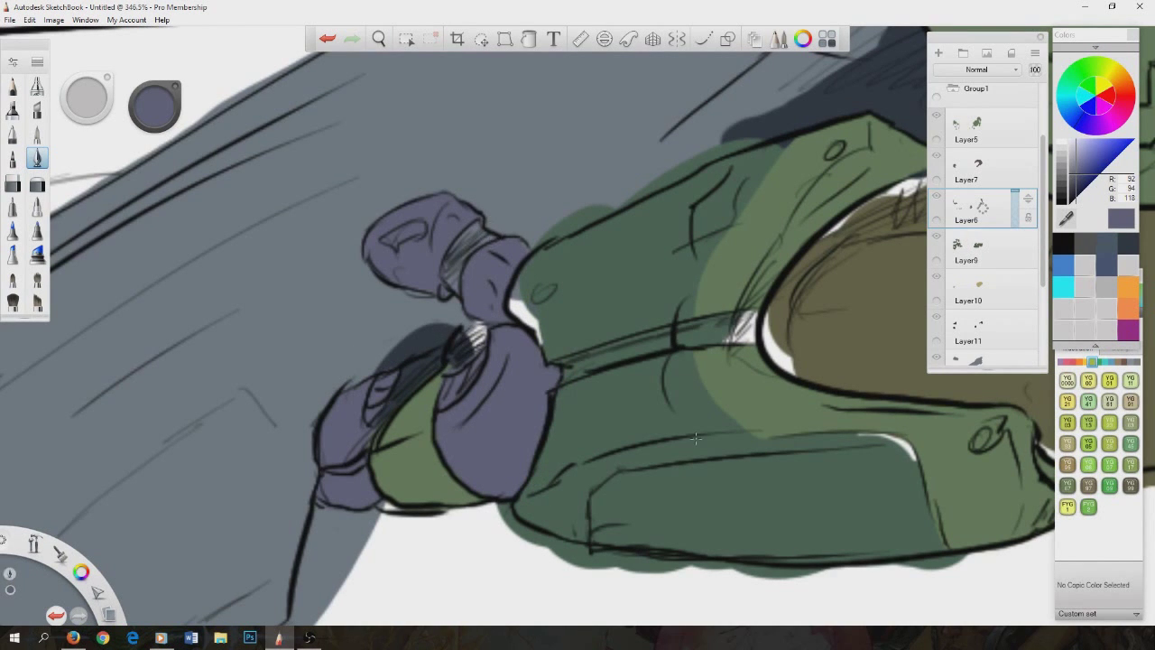
Erase the purple overspill around the sole of the small soldier's rear boot.
scroll(696, 438, "down", 5)
scroll(696, 439, "up", 5)
key("e")
mouse_move(178, 244)
left_mouse_down()
mouse_move(185, 361)
mouse_move(203, 413)
mouse_move(310, 412)
mouse_move(360, 433)
left_mouse_up()
key("e")
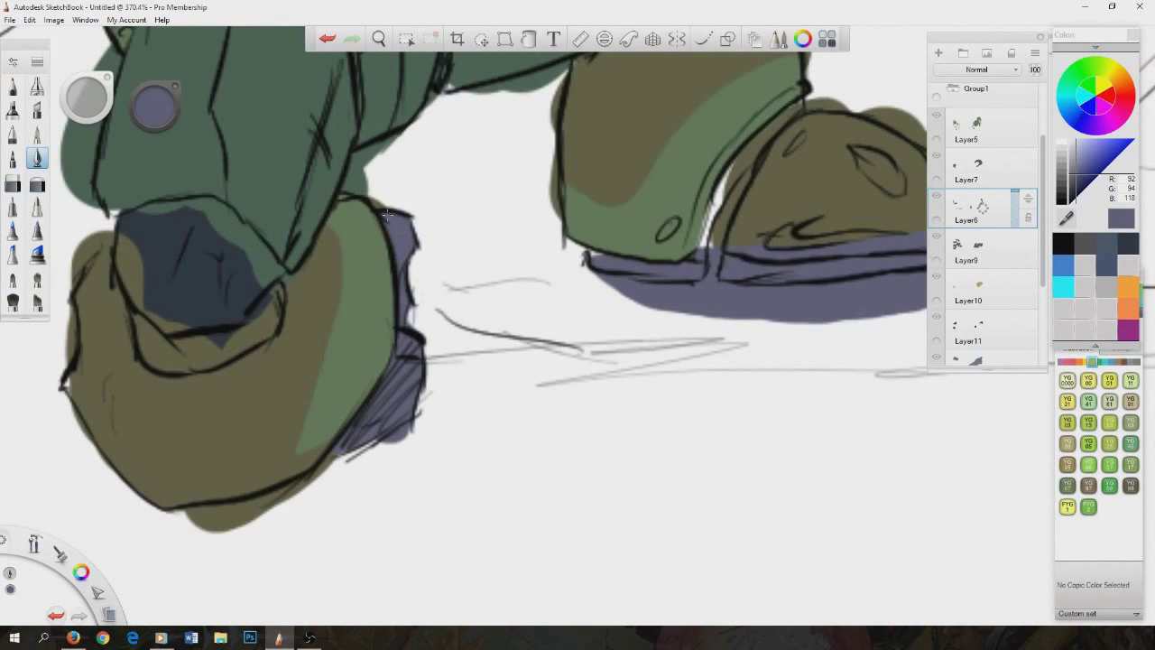
Fill the strip between the small soldier's shin guard and front boot with purple and erase the overspill around the sole.
left_click_drag(386, 214, 215, 263)
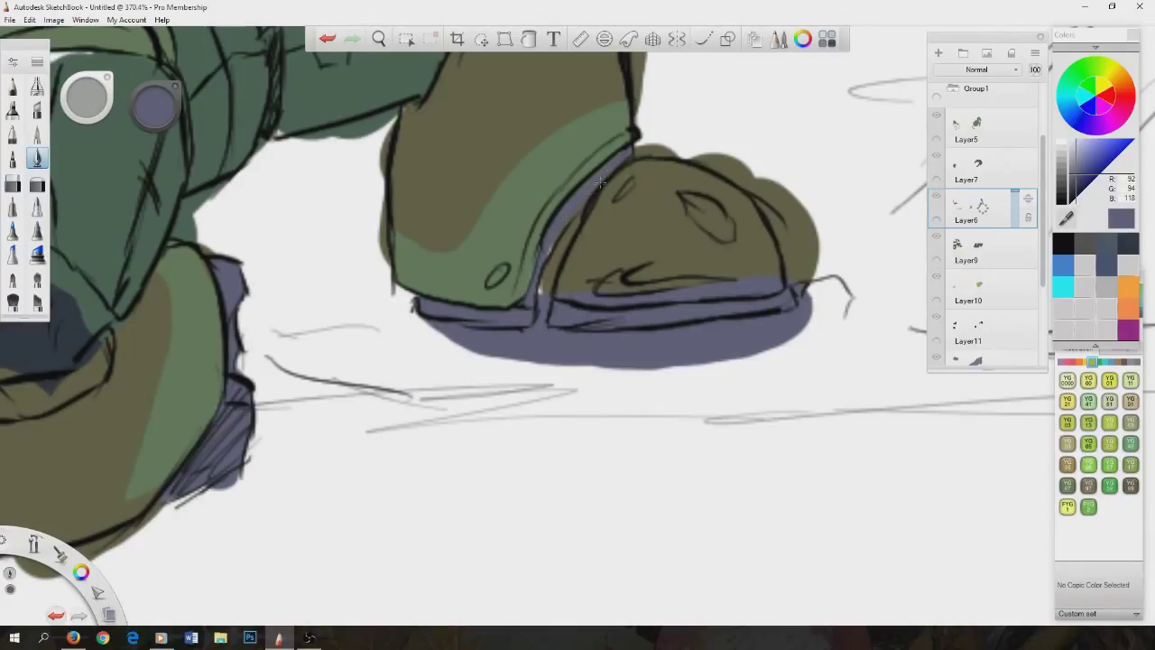
mouse_move(447, 334)
left_mouse_down()
mouse_move(785, 357)
mouse_move(640, 339)
mouse_move(686, 344)
left_mouse_up()
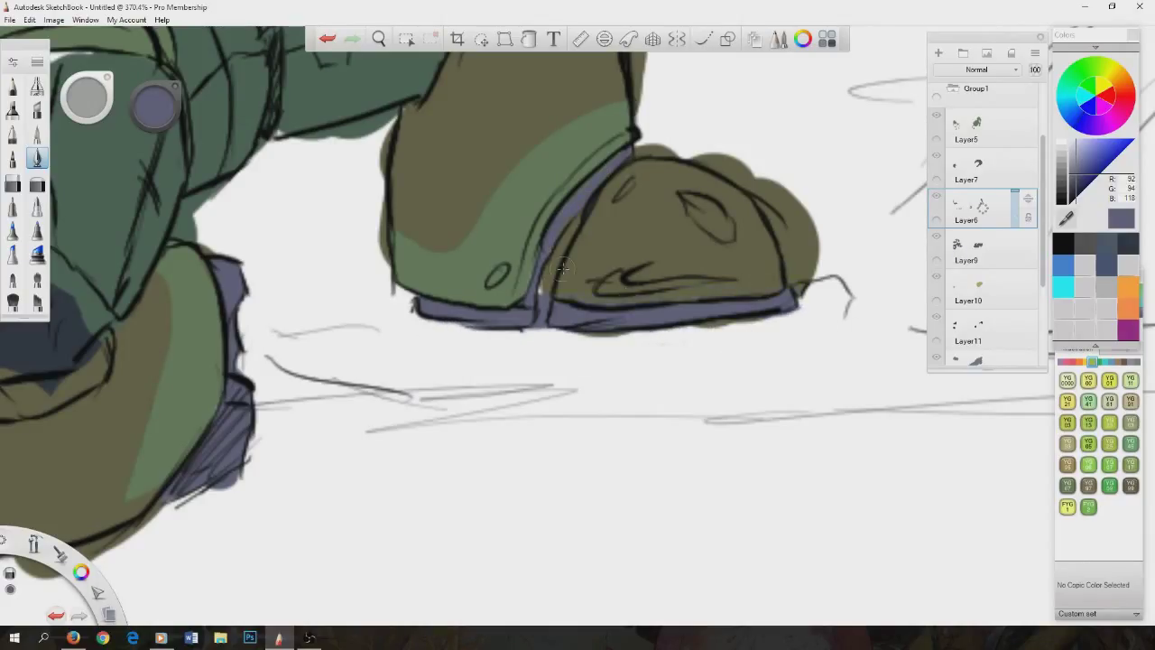
Clean up the purple around the small soldier's torso and ribbed upper arm to match the line art.
left_click_drag(553, 317, 257, 285)
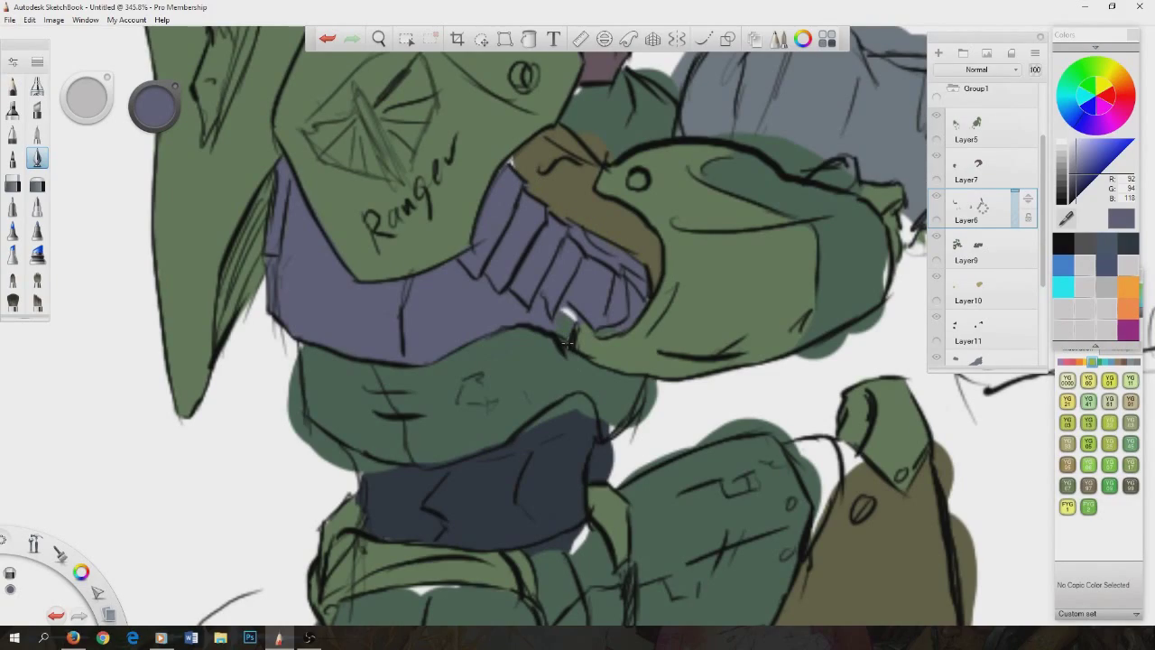
left_click_drag(521, 359, 453, 346)
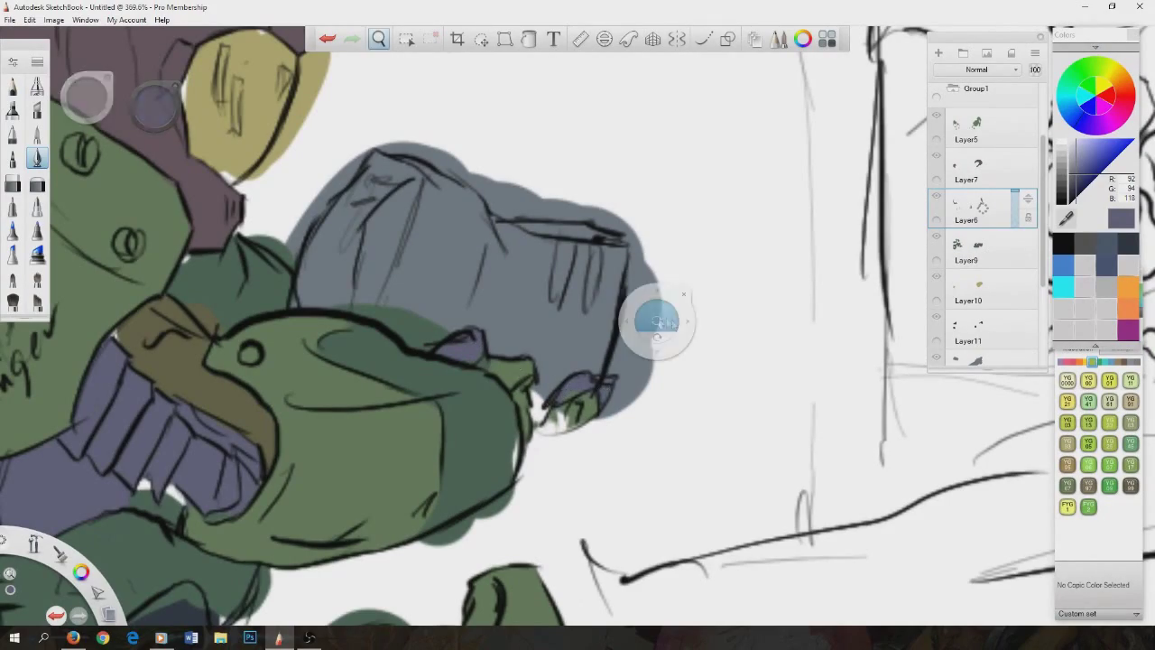
On Layer9, clean up the dark green on the small soldier's forearm and fingertips, filling gaps and erasing overspill outside the lines.
scroll(678, 377, "down", 10)
left_click(936, 240)
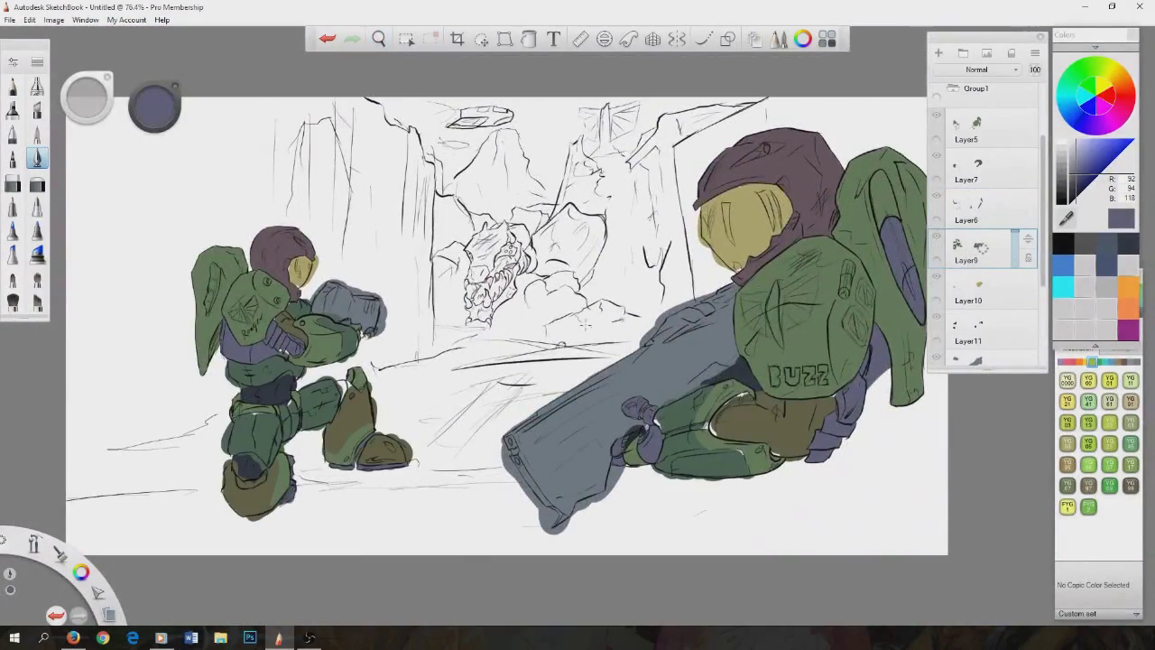
scroll(282, 318, "up", 12)
left_click(425, 160, "alt")
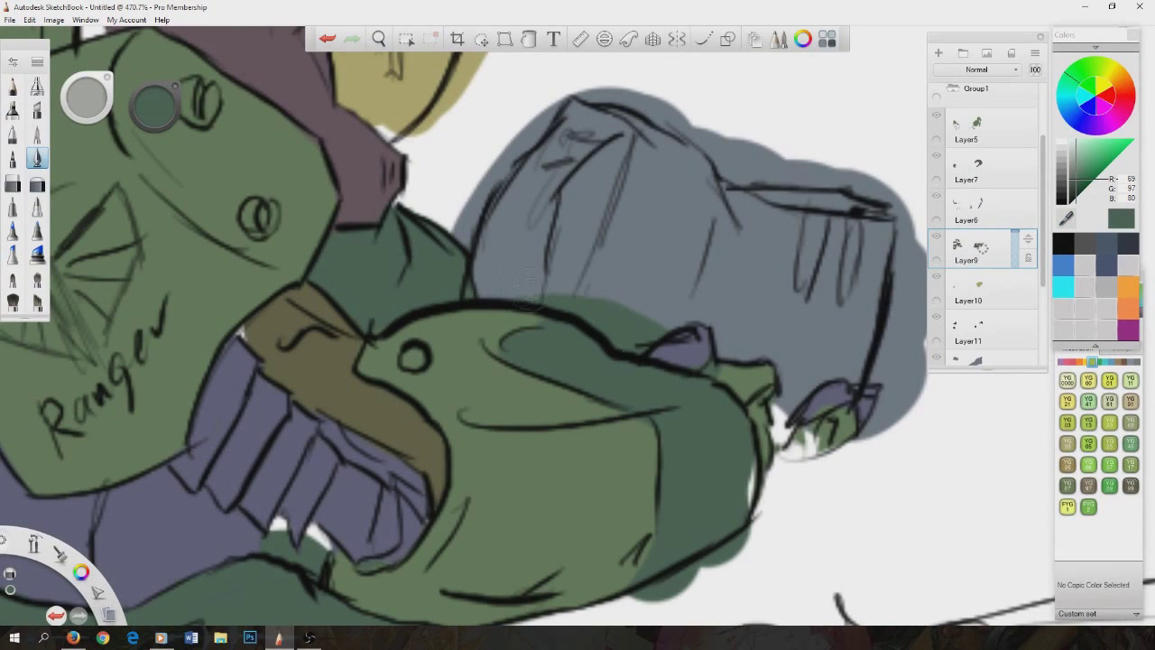
left_click_drag(523, 287, 517, 284)
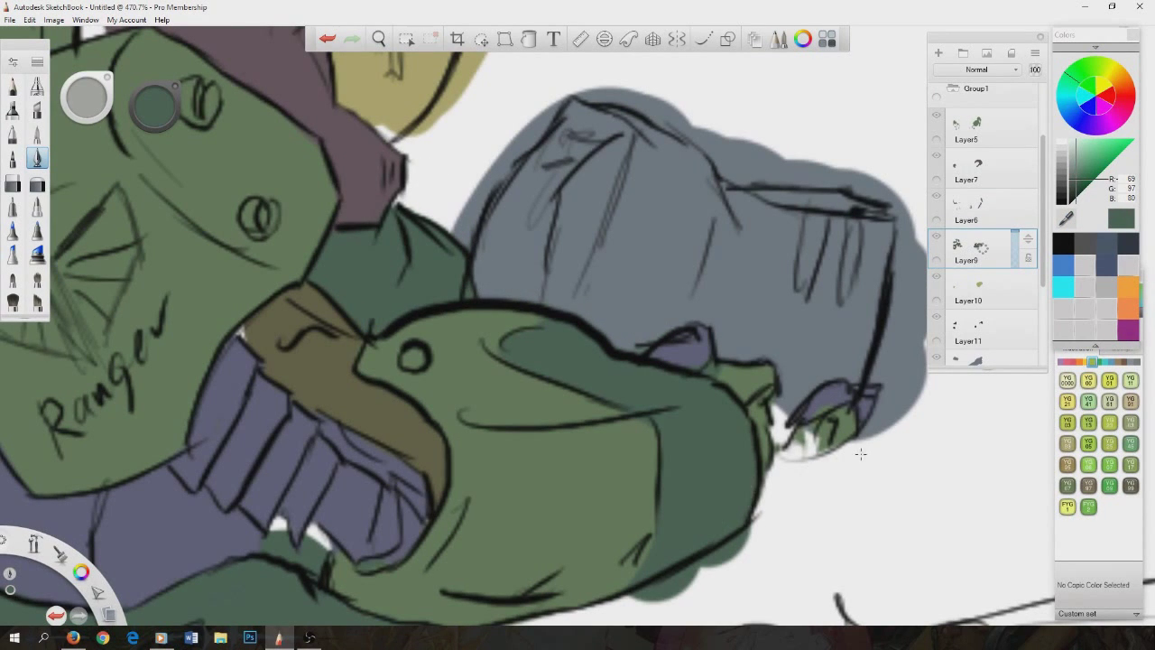
left_click_drag(860, 454, 901, 351)
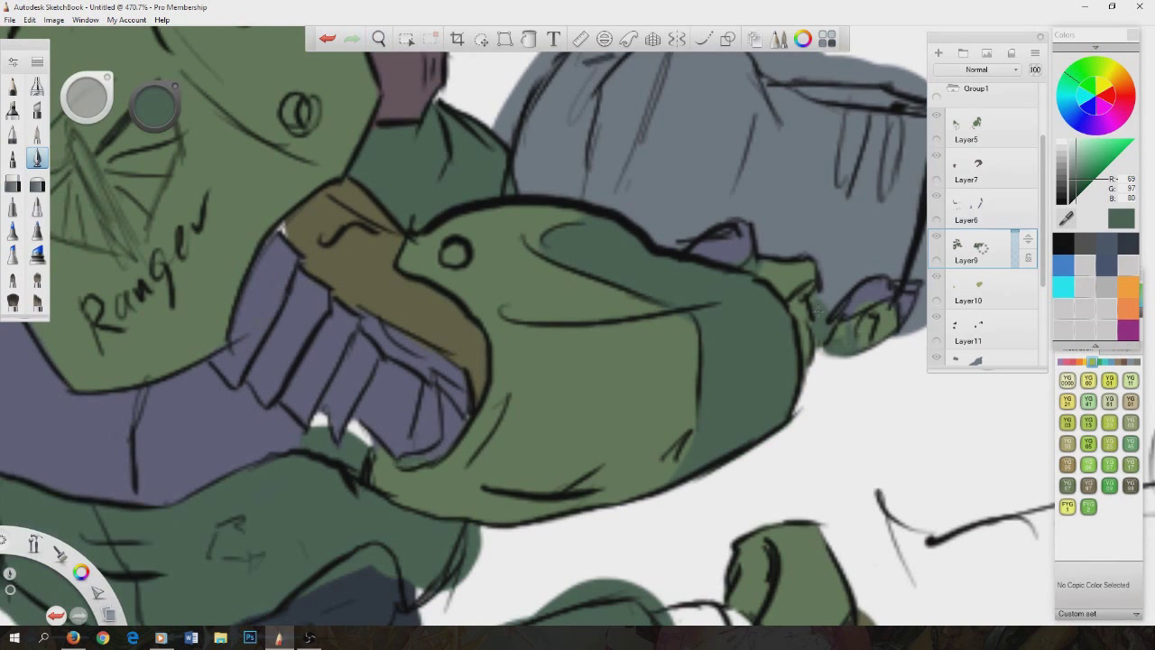
left_click_drag(630, 478, 771, 431)
Erase the dark green overspill around the small soldier's abdomen and along the upper edge of the navy waist.
left_click_drag(578, 470, 609, 302)
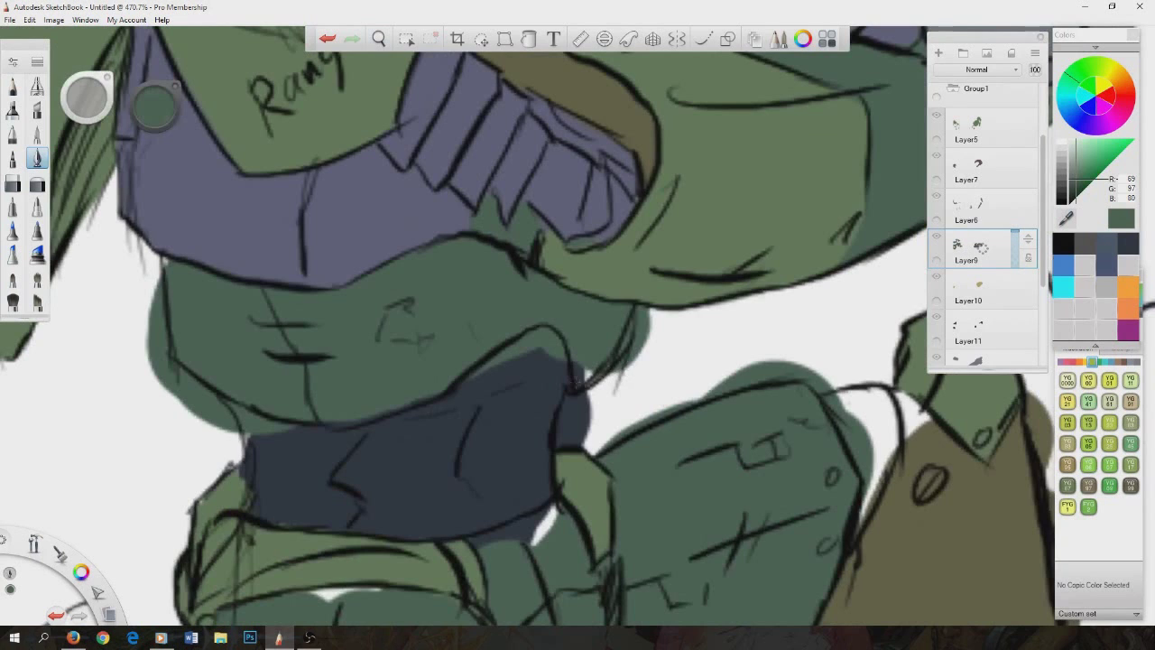
left_click_drag(561, 354, 550, 371)
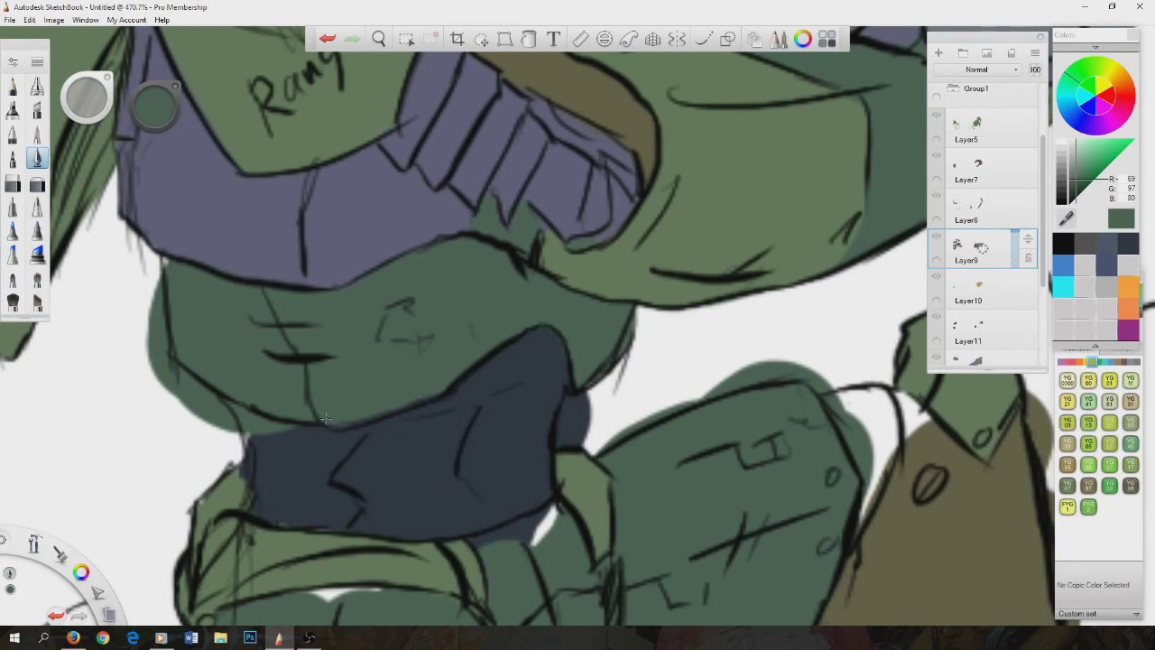
left_click_drag(175, 263, 436, 209)
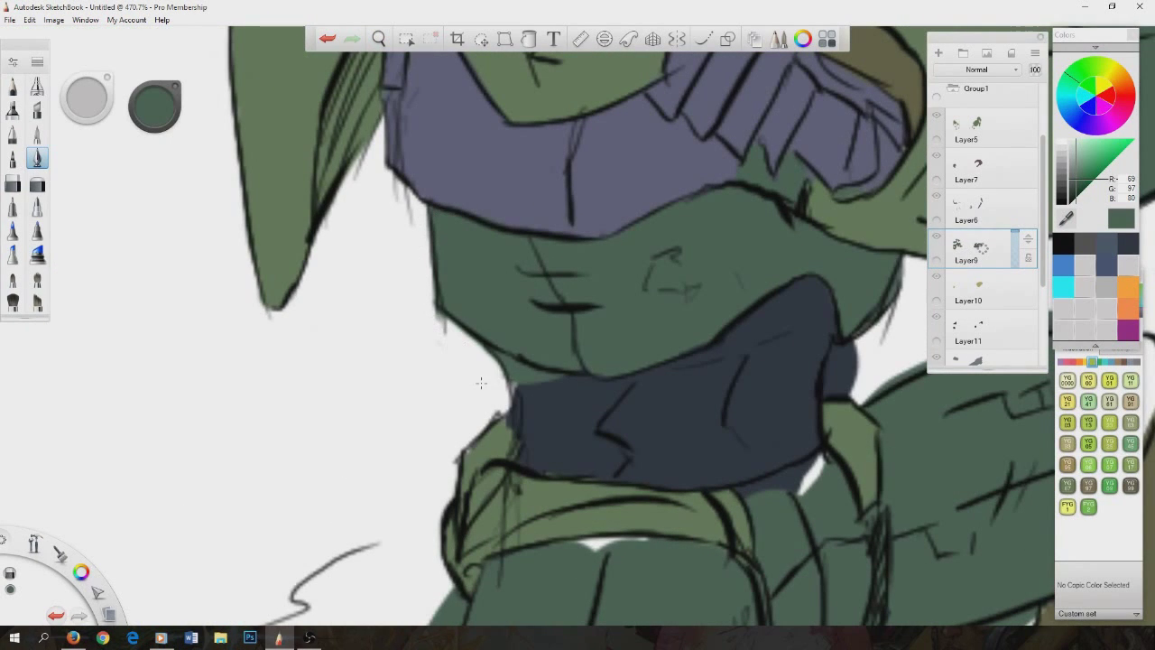
Clean up the dark green on the small soldier's kneeling thigh and erase the green and brown covering the navy knee.
mouse_move(815, 462)
left_mouse_down()
mouse_move(807, 484)
mouse_move(812, 209)
left_mouse_up()
mouse_move(434, 325)
left_mouse_down()
mouse_move(435, 394)
mouse_move(452, 531)
left_mouse_up()
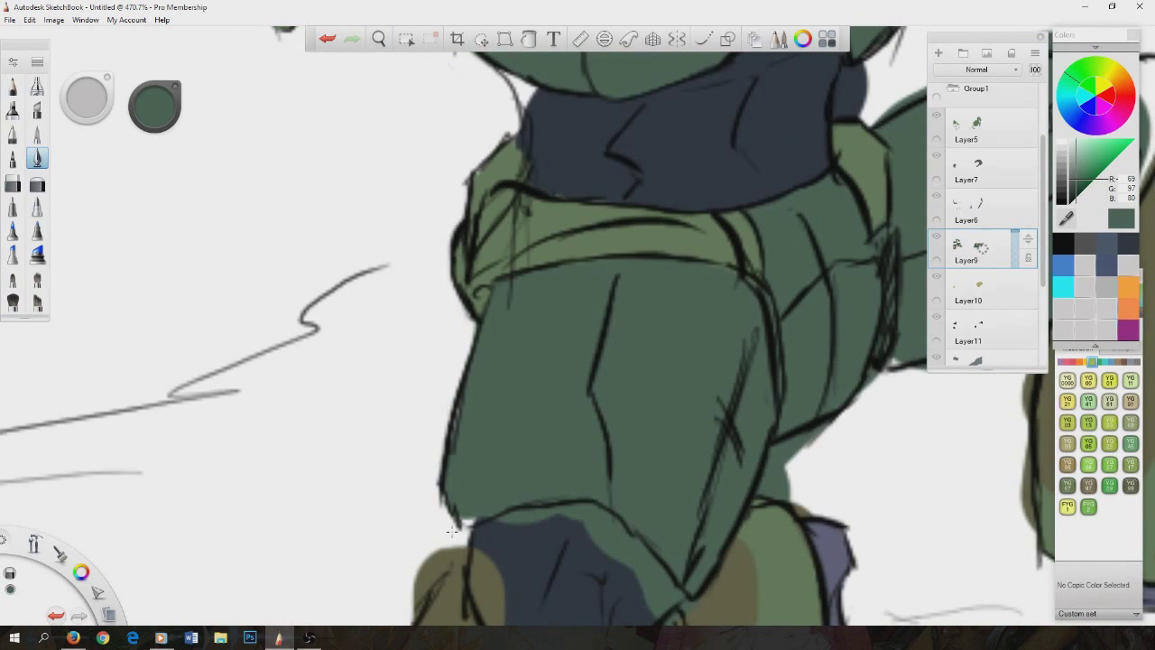
left_click_drag(773, 412, 701, 192)
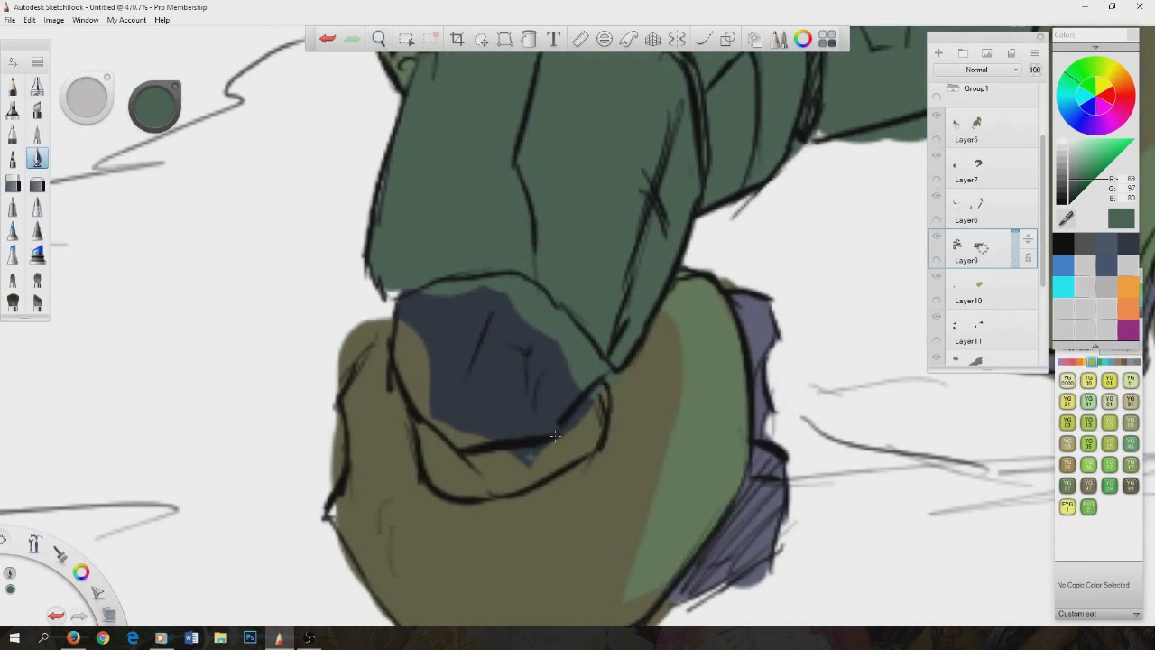
mouse_move(470, 327)
left_mouse_down()
mouse_move(512, 296)
mouse_move(593, 365)
mouse_move(581, 398)
left_mouse_up()
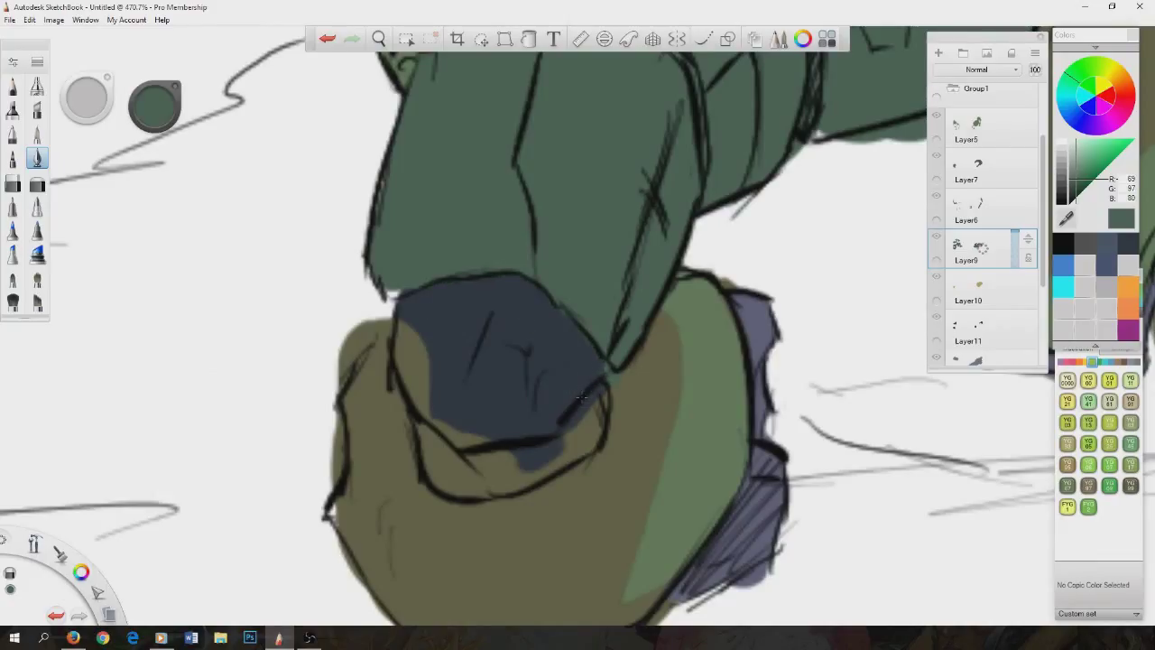
mouse_move(432, 261)
left_mouse_down()
mouse_move(421, 343)
mouse_move(487, 478)
mouse_move(554, 453)
left_mouse_up()
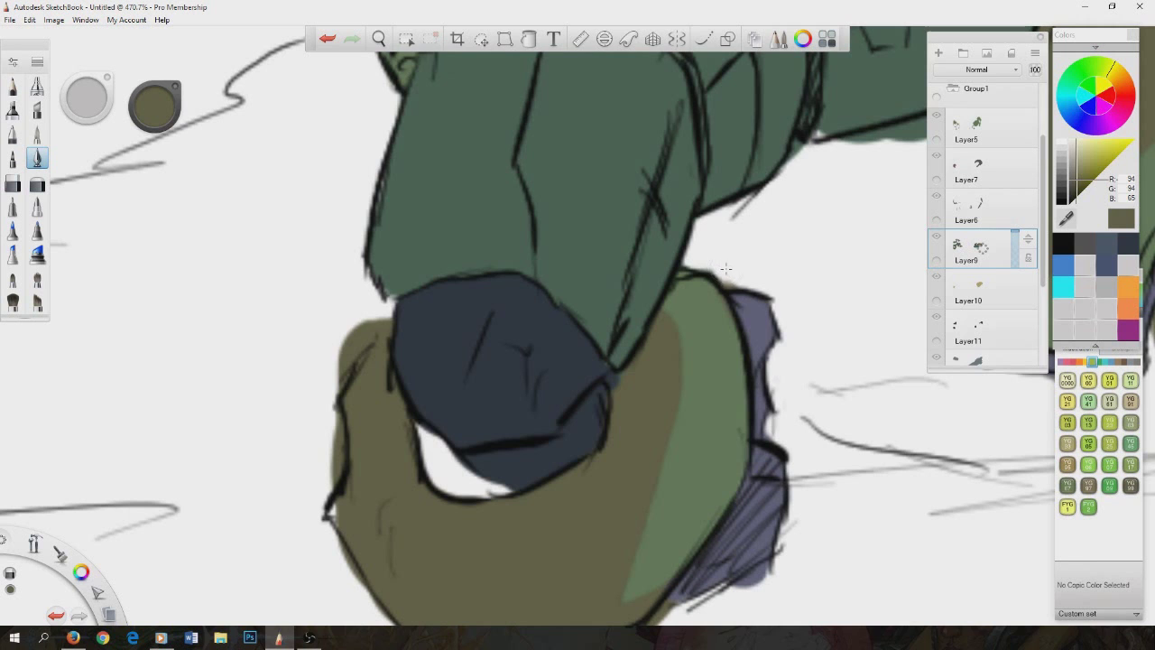
Erase the brown overspill around the outer edge of the small soldier's rear shin guard.
left_click_drag(388, 318, 332, 370)
left_click_drag(341, 481, 326, 237)
mouse_move(424, 452)
left_mouse_down()
mouse_move(600, 404)
mouse_move(659, 366)
left_mouse_up()
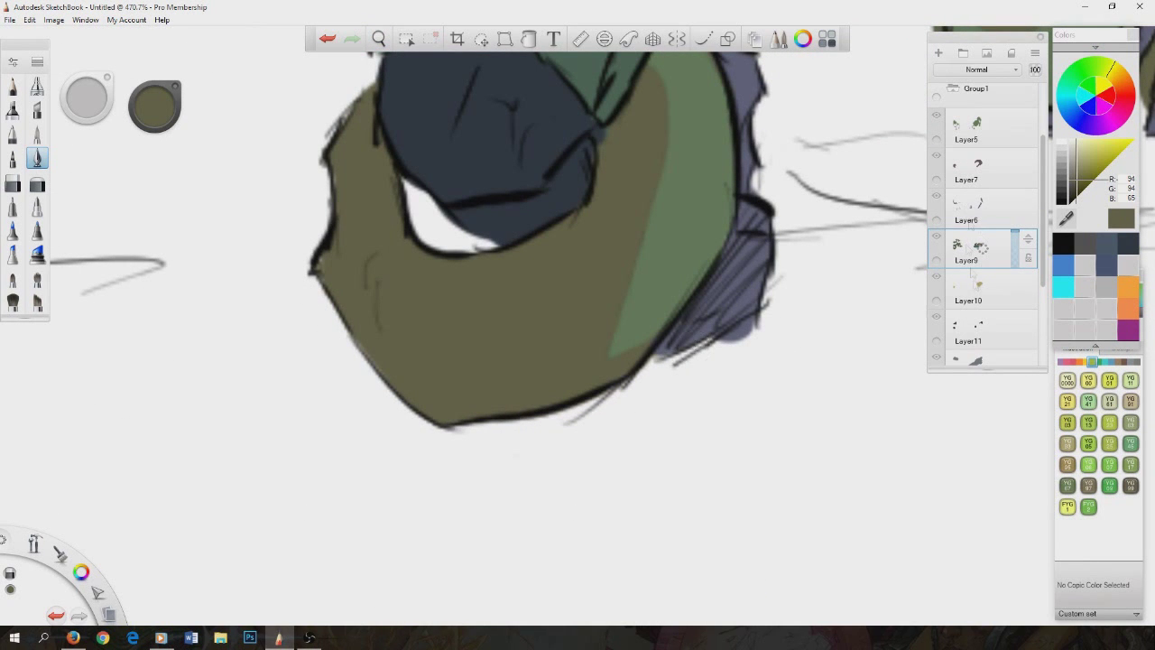
Clean up the dark green and brown on the small soldier's front leg, shin guard and boot to match the line art.
scroll(605, 439, "down", 5)
scroll(590, 261, "up", 6)
key("e")
mouse_move(508, 253)
left_mouse_down()
mouse_move(667, 257)
mouse_move(736, 338)
mouse_move(754, 425)
mouse_move(724, 439)
mouse_move(683, 323)
left_mouse_up()
key("[")
mouse_move(532, 212)
left_mouse_down()
mouse_move(542, 193)
mouse_move(550, 199)
left_mouse_up()
key("e")
mouse_move(749, 298)
left_mouse_down()
mouse_move(753, 533)
mouse_move(907, 288)
left_mouse_up()
mouse_move(348, 311)
left_mouse_down()
mouse_move(433, 340)
mouse_move(464, 424)
left_mouse_up()
left_click_drag(890, 452, 499, 353)
mouse_move(374, 442)
left_mouse_down()
mouse_move(422, 334)
mouse_move(586, 214)
mouse_move(815, 357)
mouse_move(776, 385)
mouse_move(826, 424)
left_mouse_up()
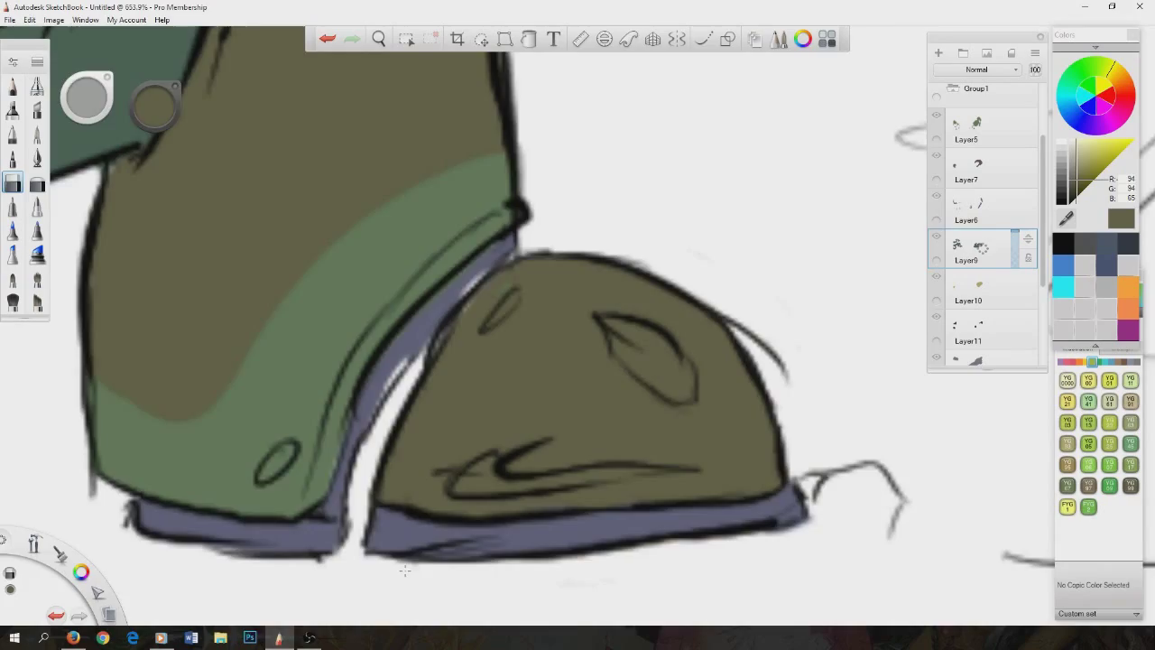
Clean up the large soldier's forearm, filling white gaps with dark green and brown and erasing the overspill along the lower edge.
scroll(753, 291, "down", 10)
scroll(591, 455, "up", 5)
left_click_drag(591, 456, 632, 381)
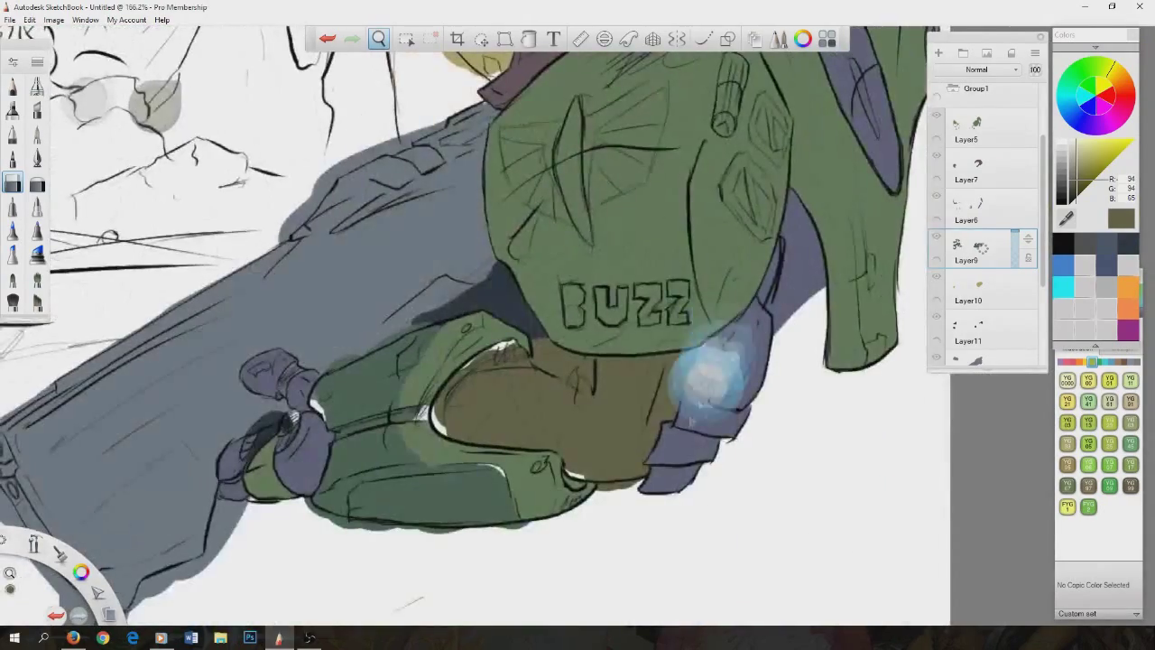
scroll(632, 382, "up", 3)
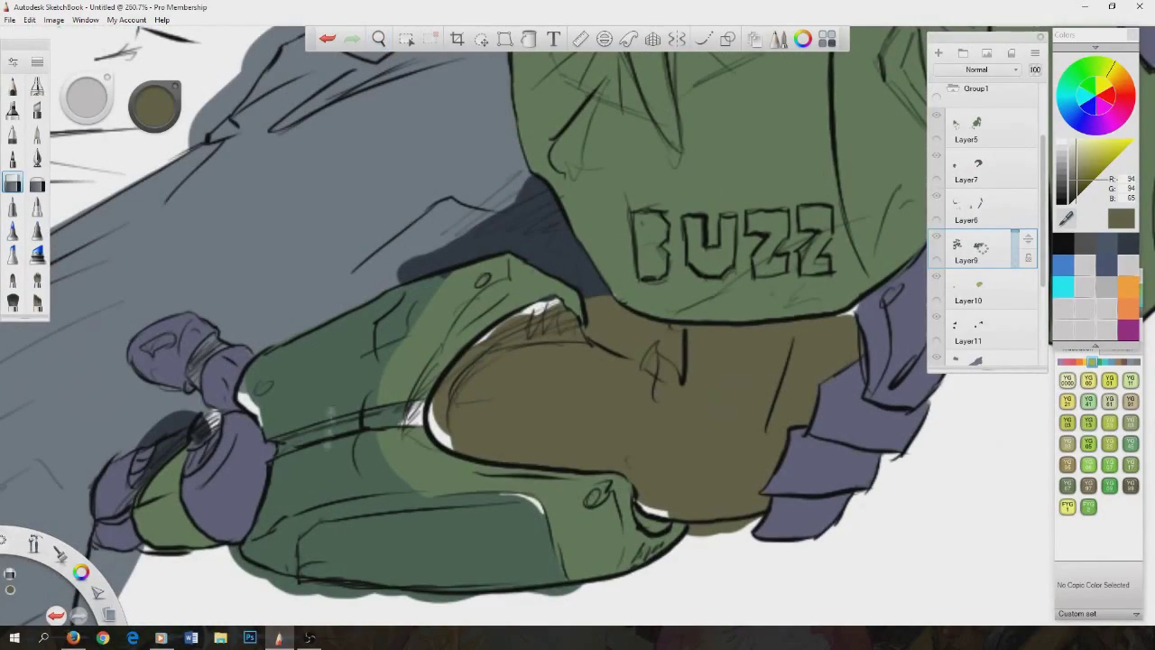
key("e")
left_click(244, 386, "alt")
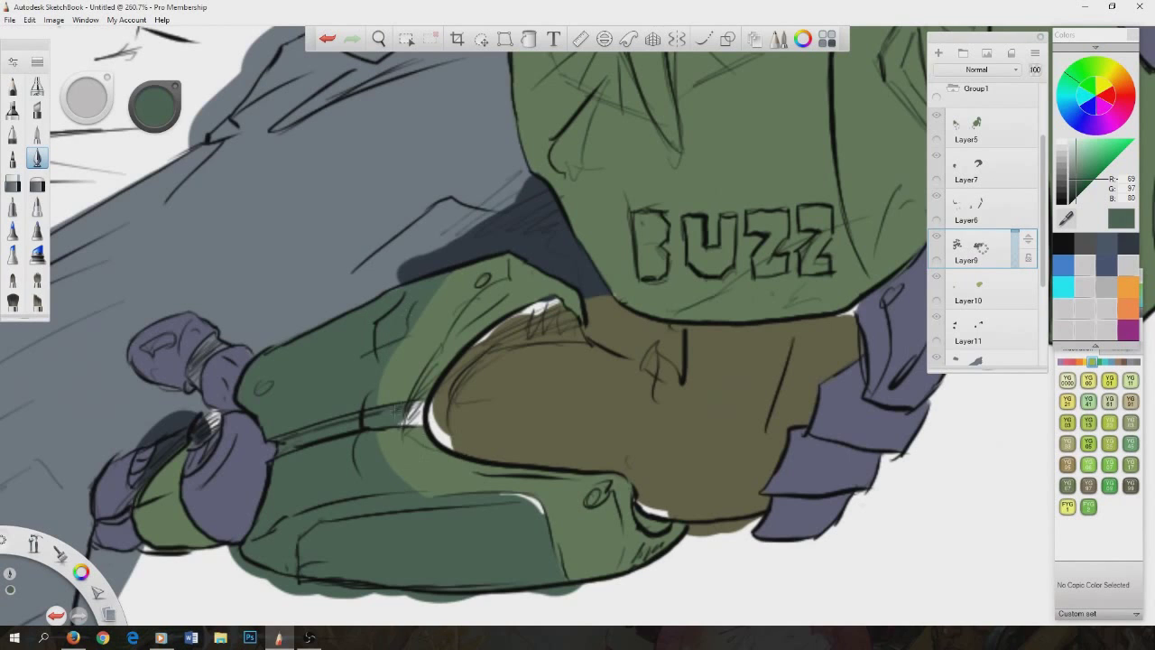
left_click_drag(526, 510, 567, 356)
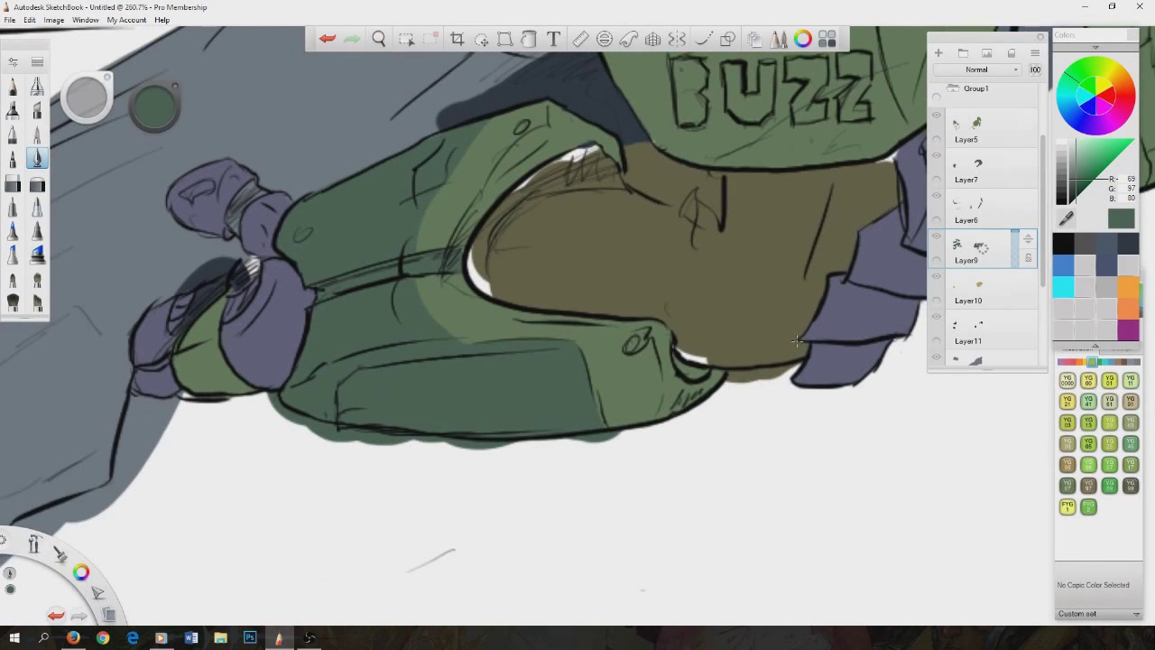
left_click_drag(462, 435, 339, 448)
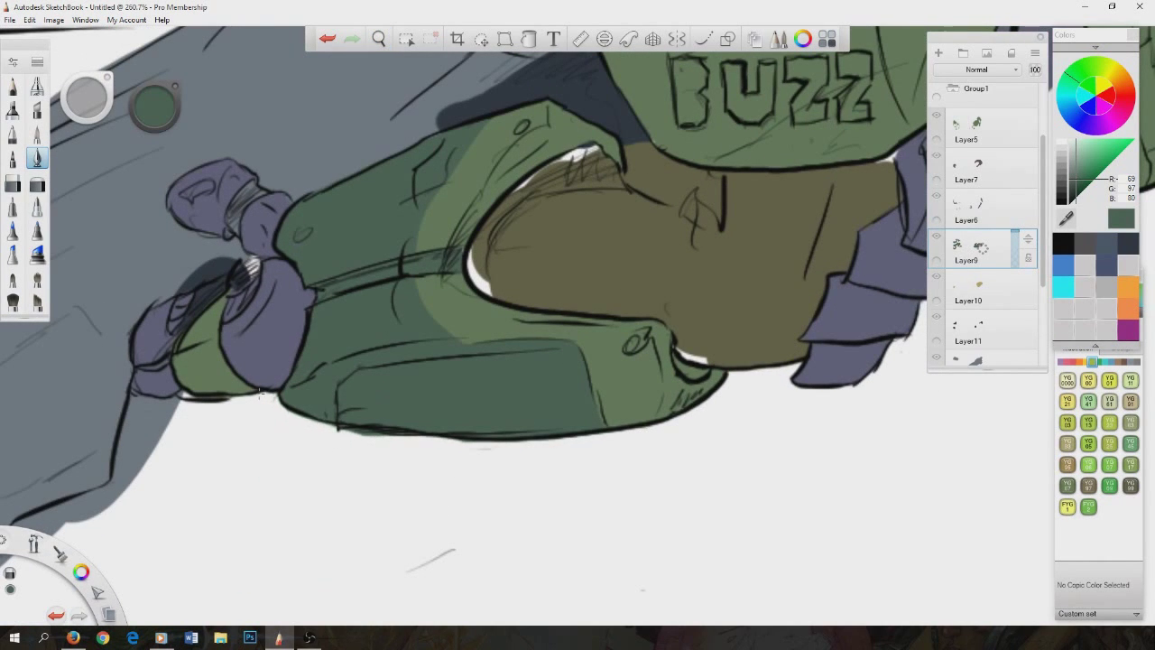
left_click(541, 271, "alt")
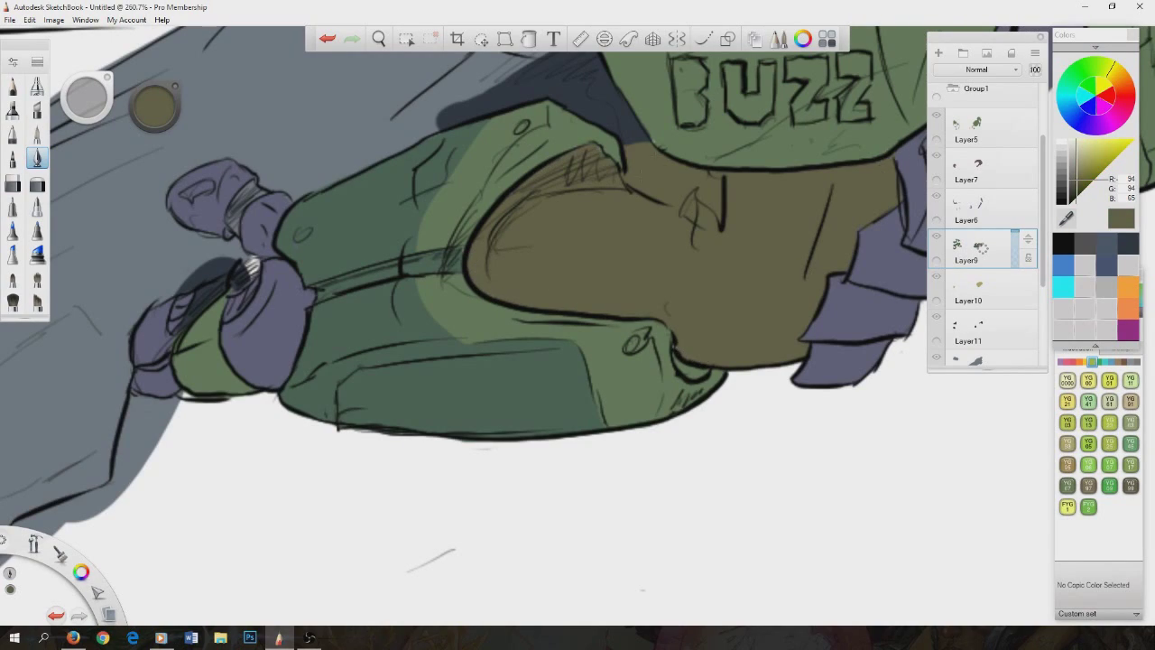
On Layer10, clean up the yellow on both soldiers' visors to match the helmet line art.
scroll(651, 158, "down", 5)
scroll(651, 158, "up", 4)
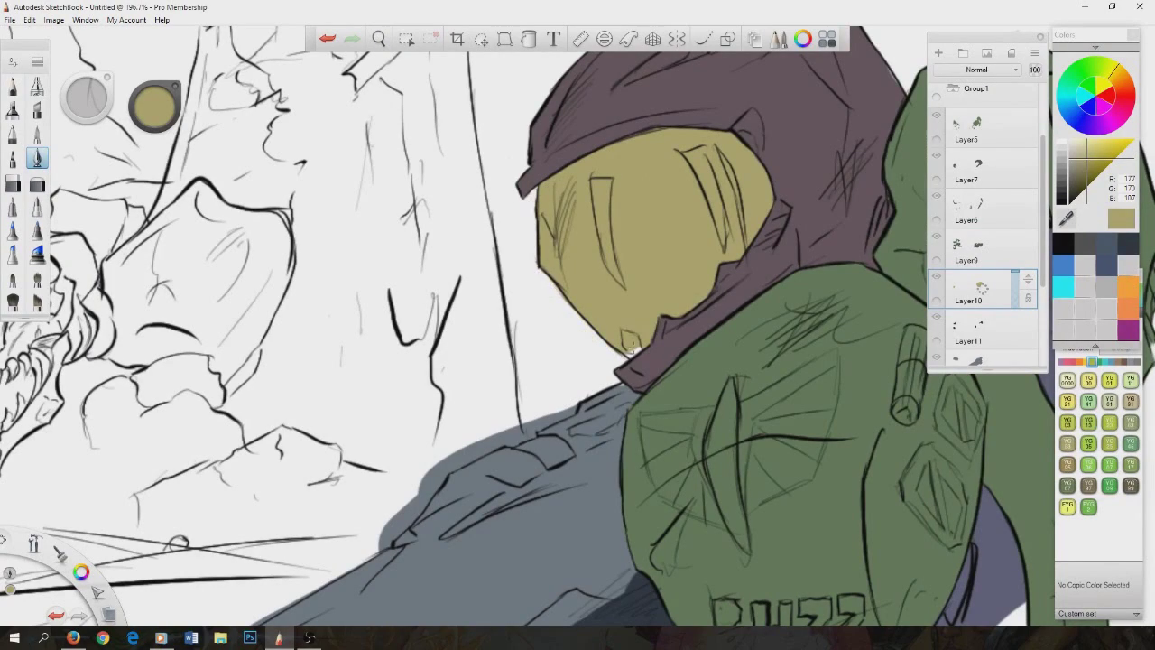
scroll(672, 300, "down", 3)
scroll(403, 322, "up", 5)
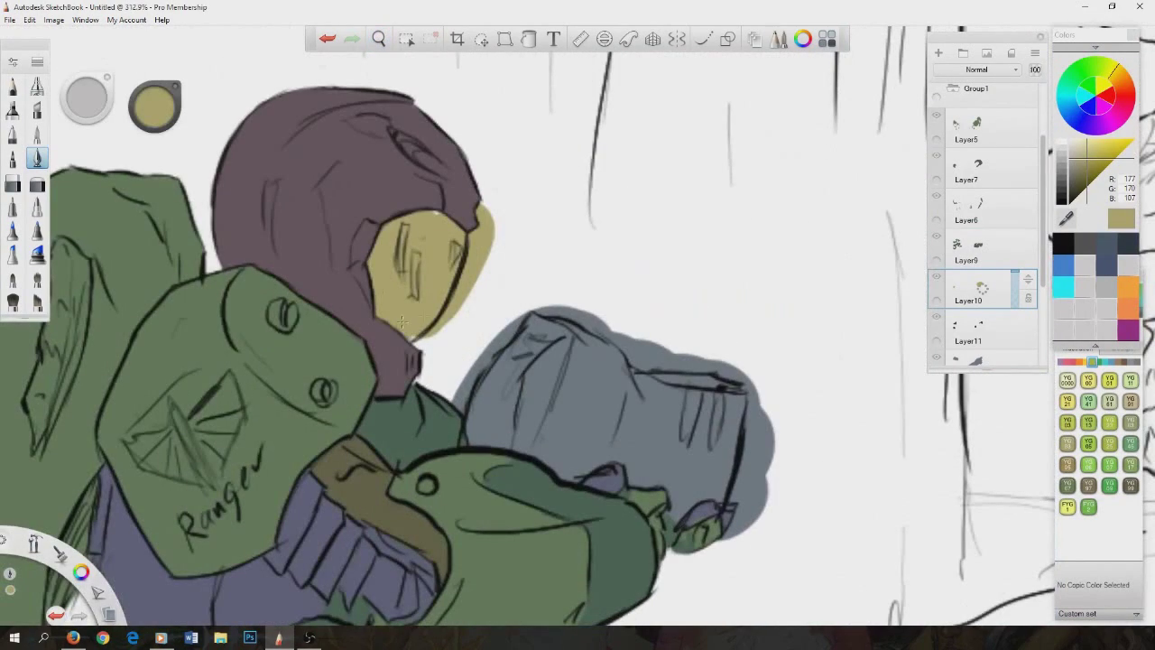
left_click_drag(485, 206, 460, 311)
On Layer11, clean up the dark navy on the small soldier's waist and knee joints, filling gaps and erasing overspill.
scroll(456, 307, "down", 4)
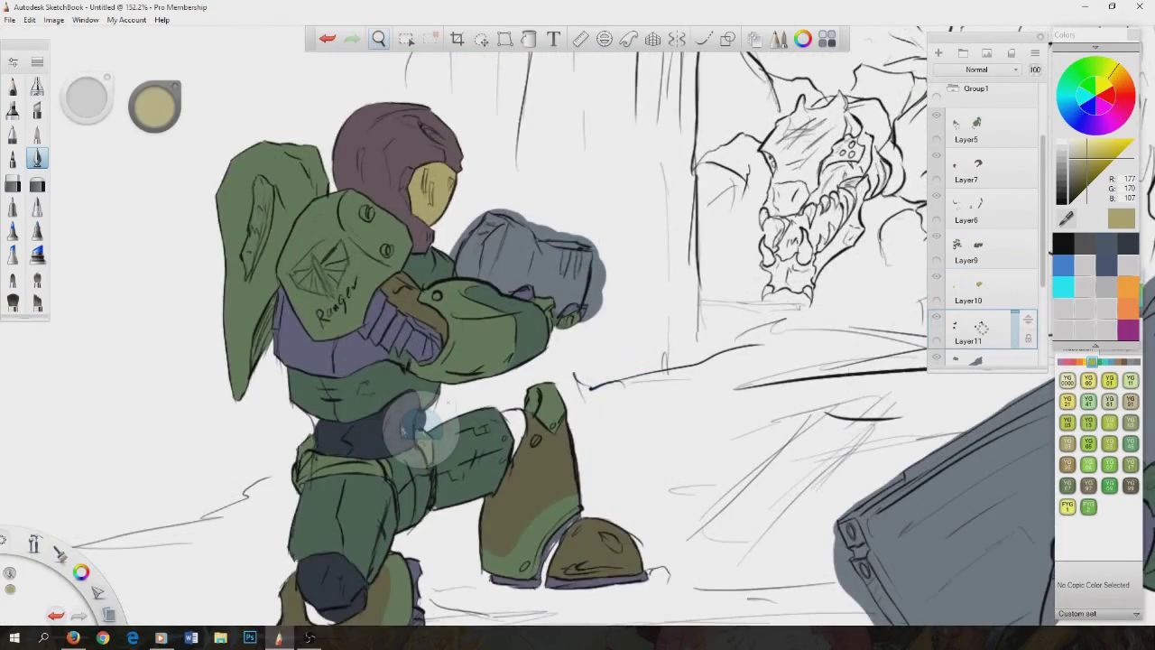
scroll(397, 442, "up", 5)
left_click_drag(54, 294, 323, 215)
left_click(323, 215, "alt")
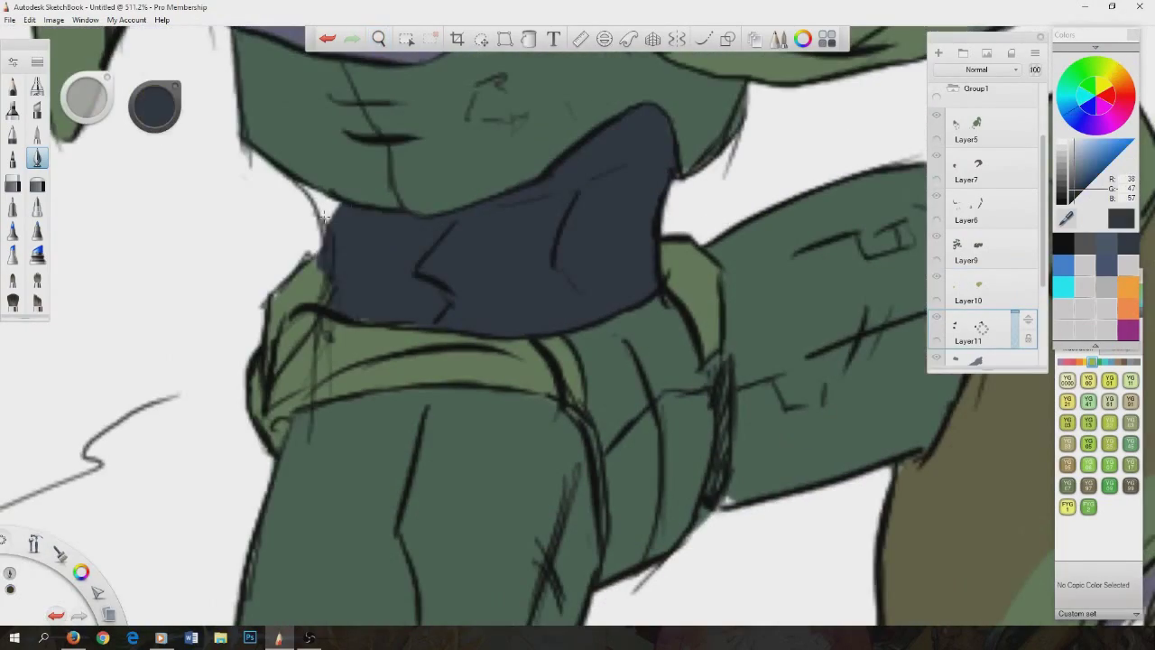
mouse_move(966, 221)
left_mouse_down()
mouse_move(668, 221)
mouse_move(713, 270)
mouse_move(722, 374)
left_mouse_up()
mouse_move(190, 280)
left_mouse_down()
mouse_move(334, 499)
mouse_move(424, 564)
left_mouse_up()
scroll(424, 559, "down", 3)
scroll(506, 379, "up", 3)
mouse_move(410, 519)
left_mouse_down()
mouse_move(456, 374)
mouse_move(532, 289)
left_mouse_up()
scroll(600, 334, "down", 4)
Undo the stray navy stroke and fill the bands and hatched gaps on the large soldier's gloved hand with dark navy.
mouse_move(773, 372)
left_mouse_down()
mouse_move(593, 322)
mouse_move(438, 322)
left_mouse_up()
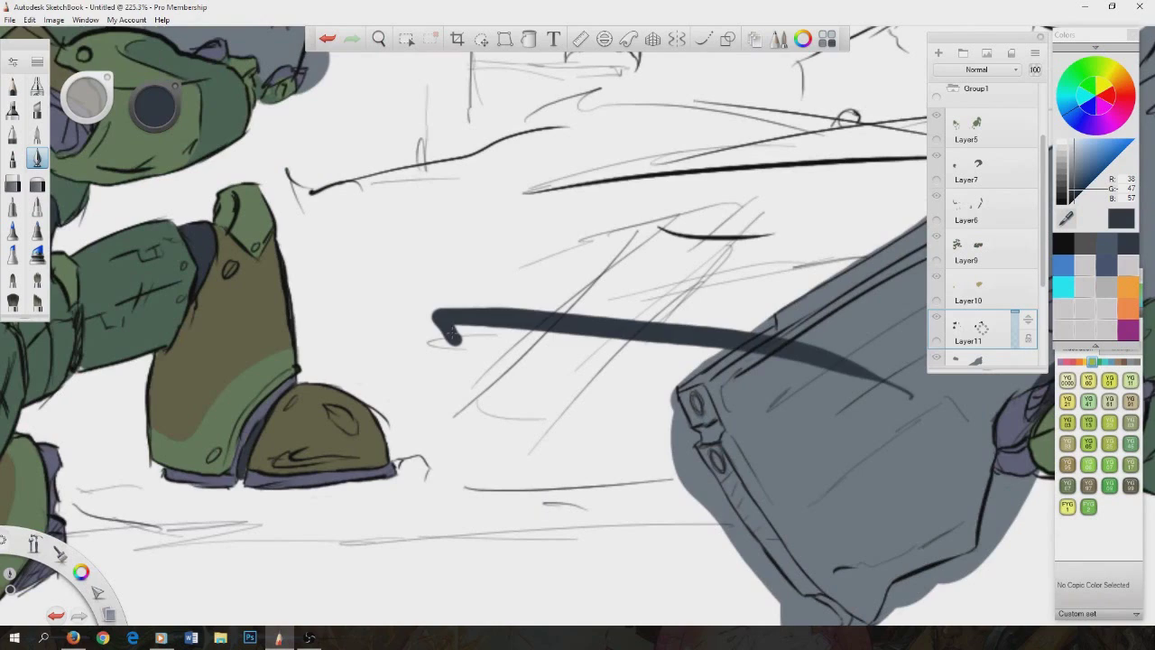
key("ctrl+z")
left_click_drag(944, 442, 456, 258)
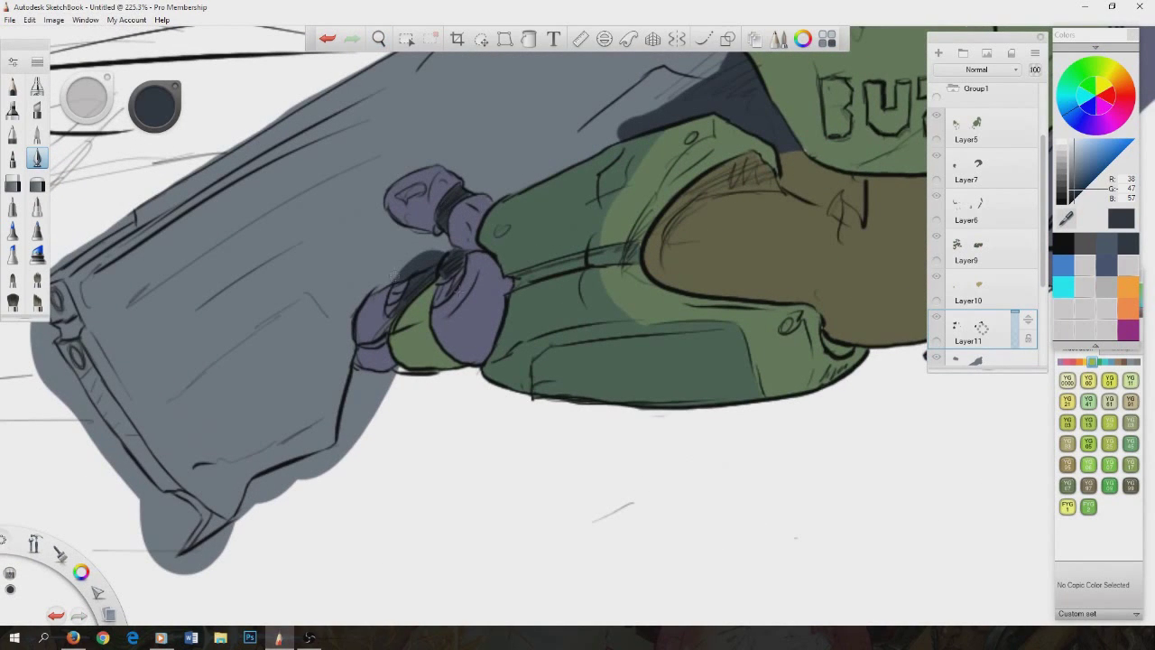
left_click_drag(774, 226, 552, 353)
mouse_move(465, 203)
left_mouse_down()
mouse_move(774, 343)
mouse_move(632, 361)
mouse_move(505, 297)
mouse_move(542, 279)
left_mouse_up()
On Layer8, erase the blue-grey overspill around the outline of the large soldier's gun.
left_click(12, 184)
mouse_move(808, 173)
left_mouse_down()
mouse_move(699, 221)
mouse_move(738, 184)
mouse_move(533, 304)
mouse_move(572, 297)
mouse_move(523, 375)
mouse_move(547, 266)
mouse_move(656, 136)
mouse_move(573, 203)
left_mouse_up()
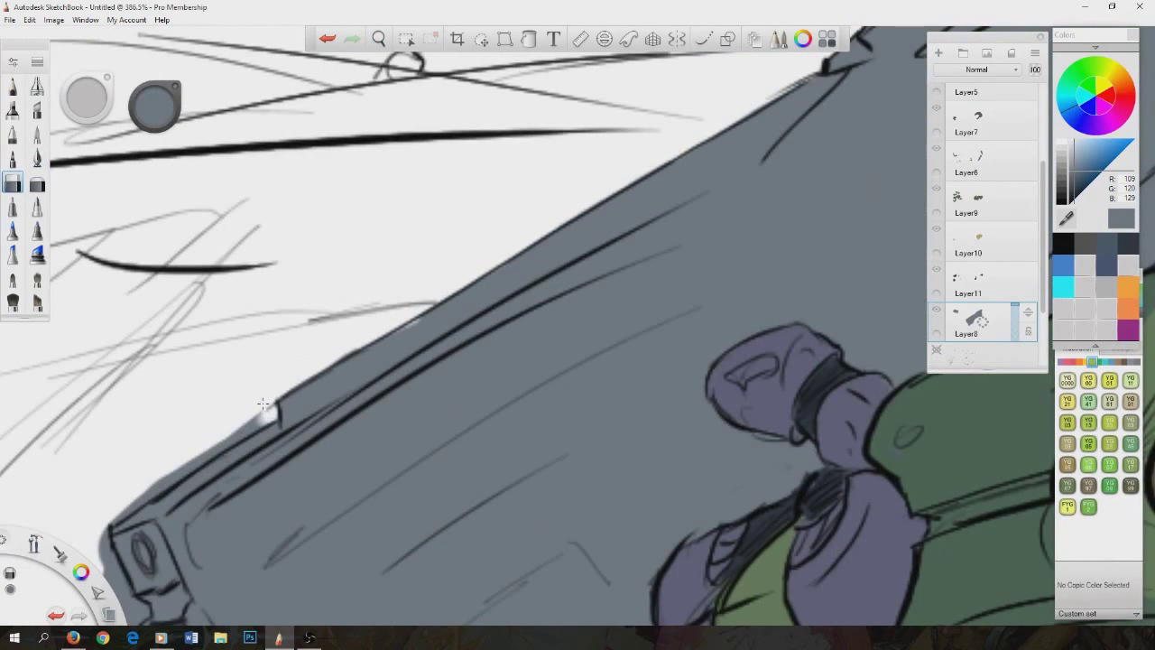
left_click_drag(265, 413, 528, 210)
mouse_move(354, 333)
left_mouse_down()
mouse_move(392, 400)
mouse_move(424, 533)
mouse_move(479, 559)
left_mouse_up()
left_click_drag(415, 482, 285, 226)
mouse_move(311, 271)
left_mouse_down()
mouse_move(442, 419)
mouse_move(519, 460)
mouse_move(492, 532)
mouse_move(496, 492)
mouse_move(382, 395)
mouse_move(514, 551)
mouse_move(467, 549)
mouse_move(624, 447)
mouse_move(623, 415)
mouse_move(767, 352)
mouse_move(790, 215)
left_mouse_up()
Erase the blue-grey overspill around the outline of the small soldier's gun.
scroll(791, 215, "down", 3)
scroll(361, 160, "up", 5)
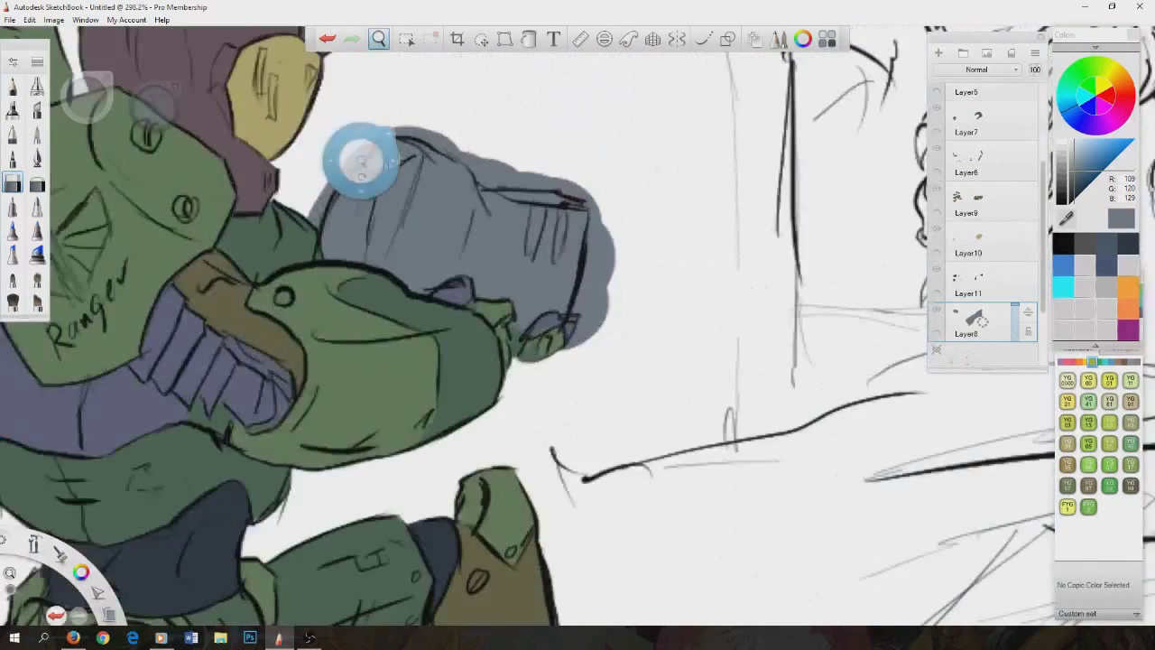
mouse_move(334, 268)
left_mouse_down()
mouse_move(440, 186)
mouse_move(600, 266)
mouse_move(696, 271)
mouse_move(814, 312)
mouse_move(785, 506)
mouse_move(758, 560)
mouse_move(821, 424)
mouse_move(689, 383)
left_mouse_up()
scroll(821, 425, "down", 5)
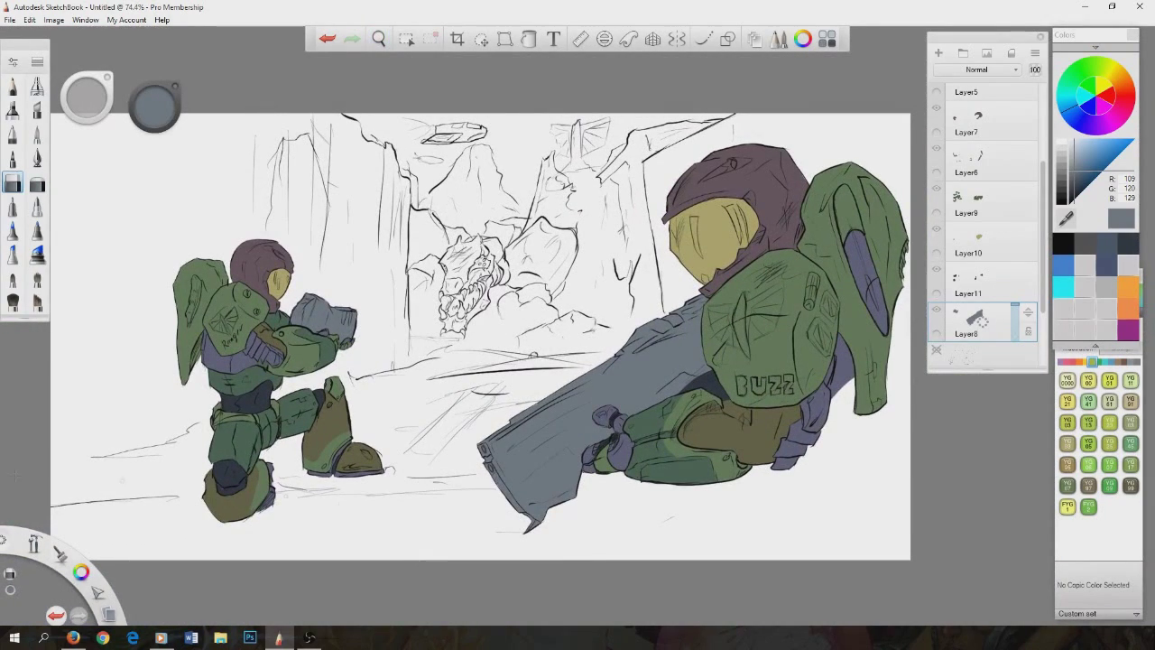